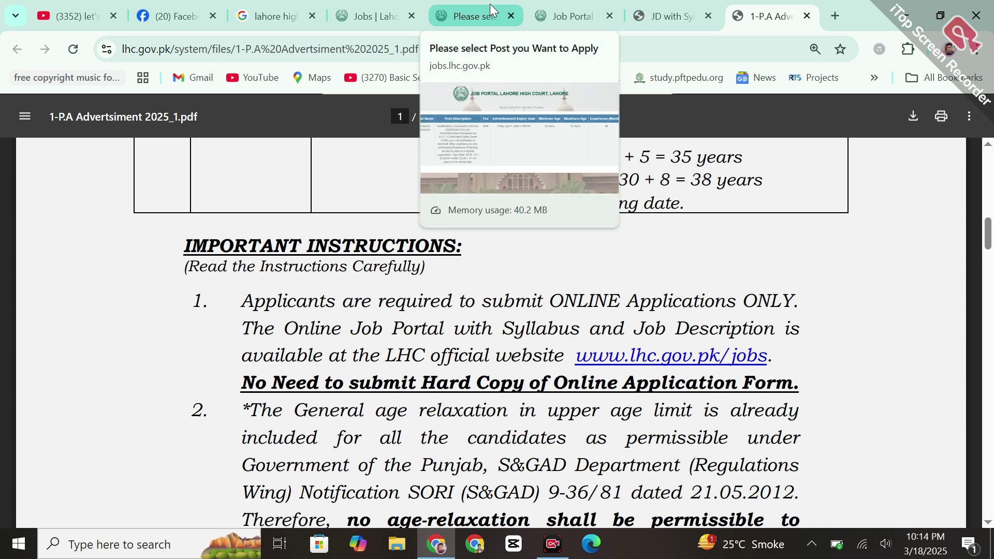
# Step: Look over the open job portal pages and the recruitment table on the Lahore High Court jobs page
pyautogui.click(490, 4)
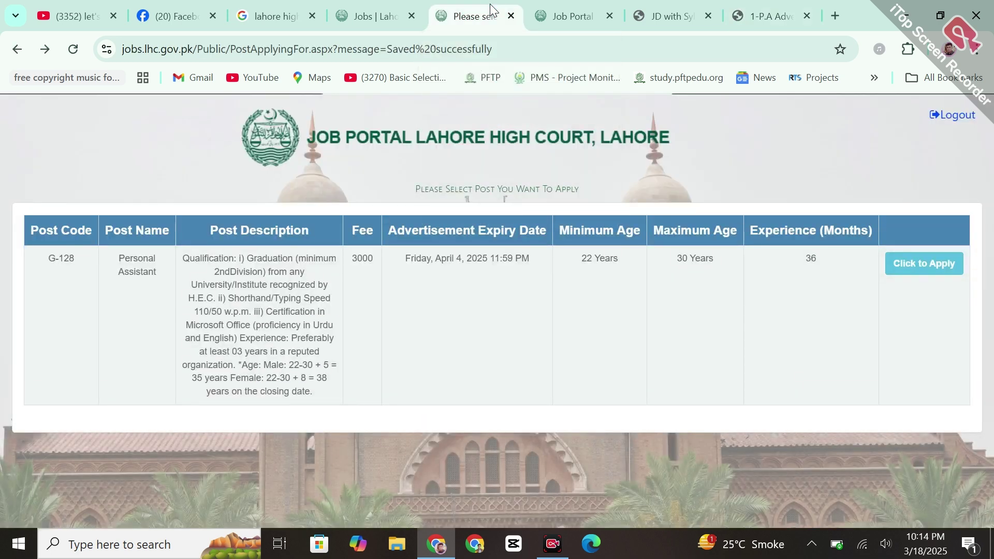
pyautogui.click(564, 4)
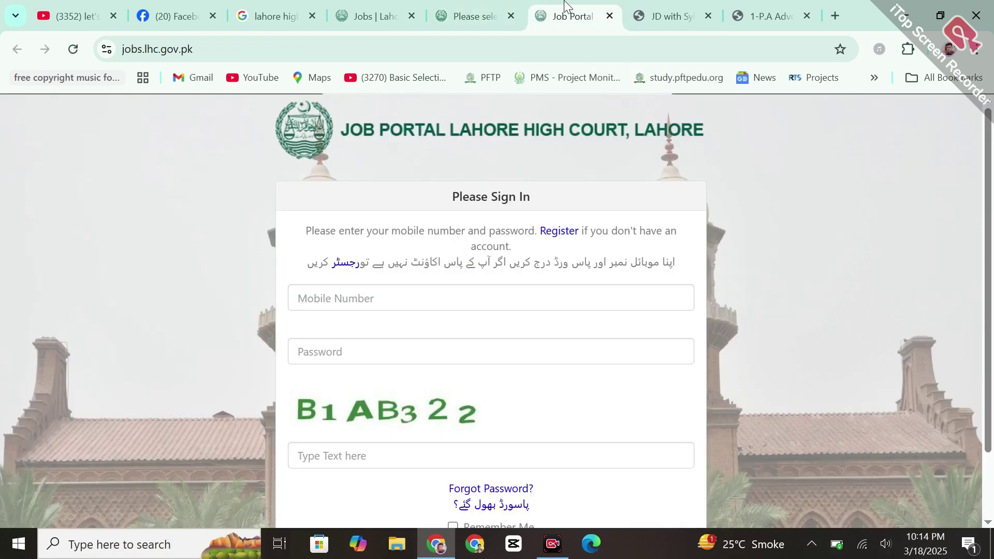
pyautogui.scroll(-1, 991, 209)
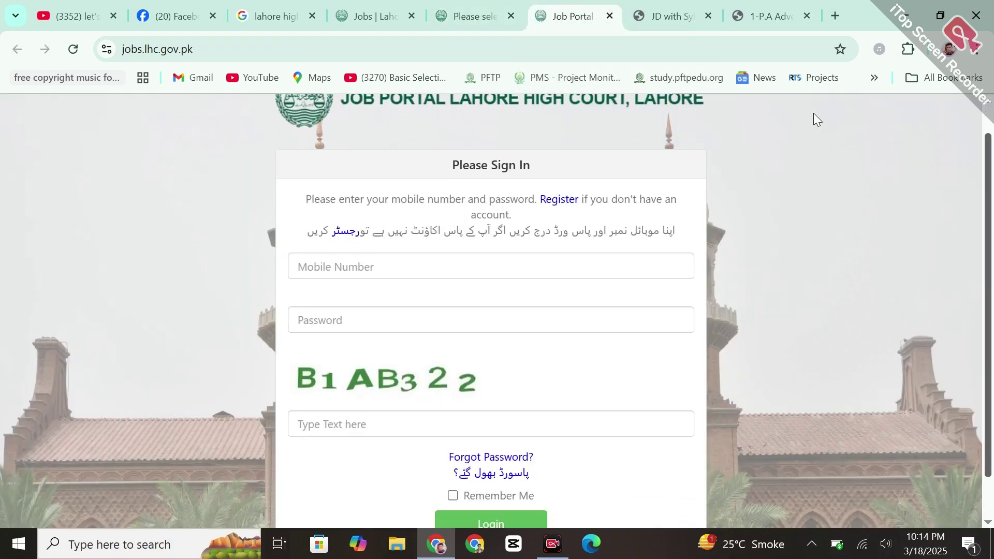
pyautogui.click(398, 7)
pyautogui.moveTo(991, 140); pyautogui.dragTo(991, 194)
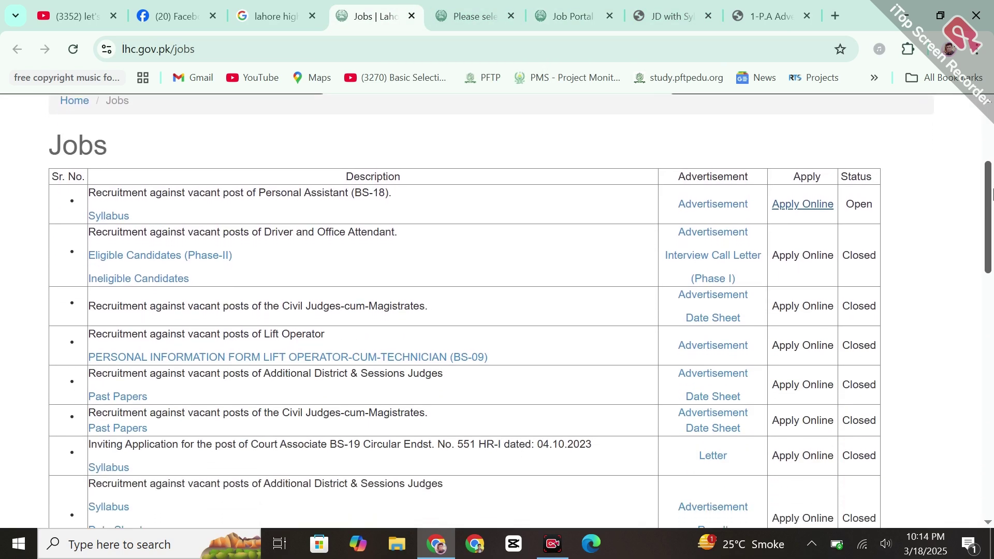
# Step: View the start of the Personal Assistant syllabus document and revisit the job portal's post selection and sign-in pages
pyautogui.click(668, 8)
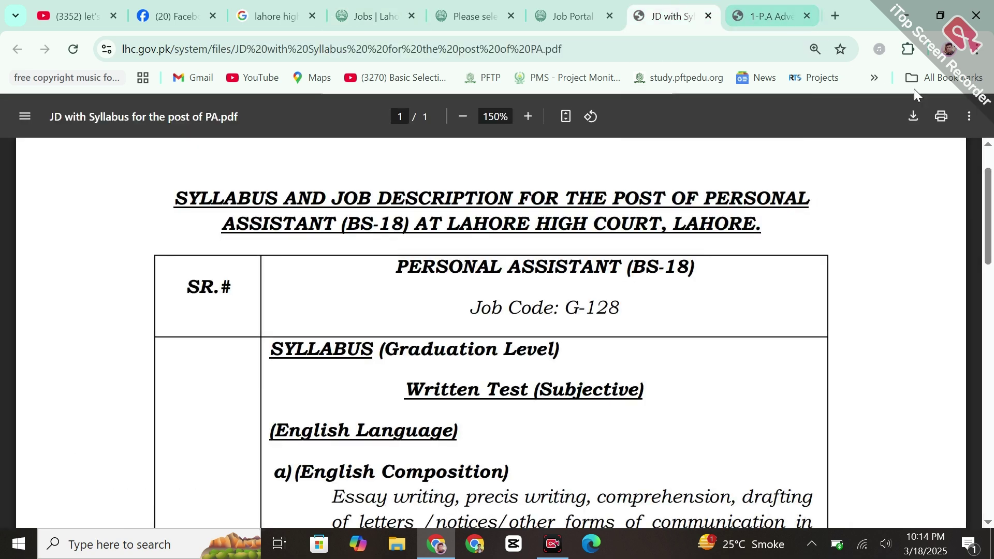
pyautogui.moveTo(990, 211); pyautogui.dragTo(974, 191)
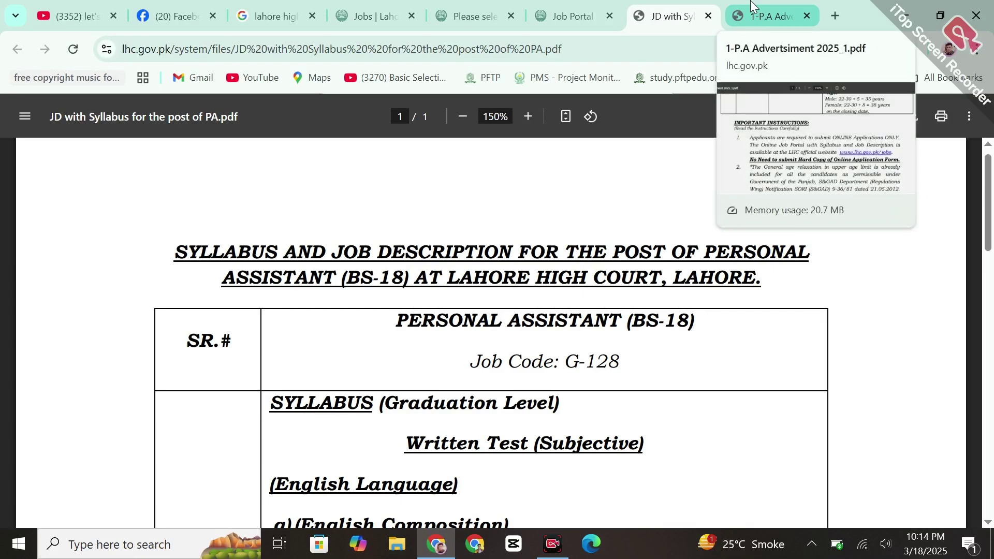
pyautogui.click(569, 16)
pyautogui.click(492, 6)
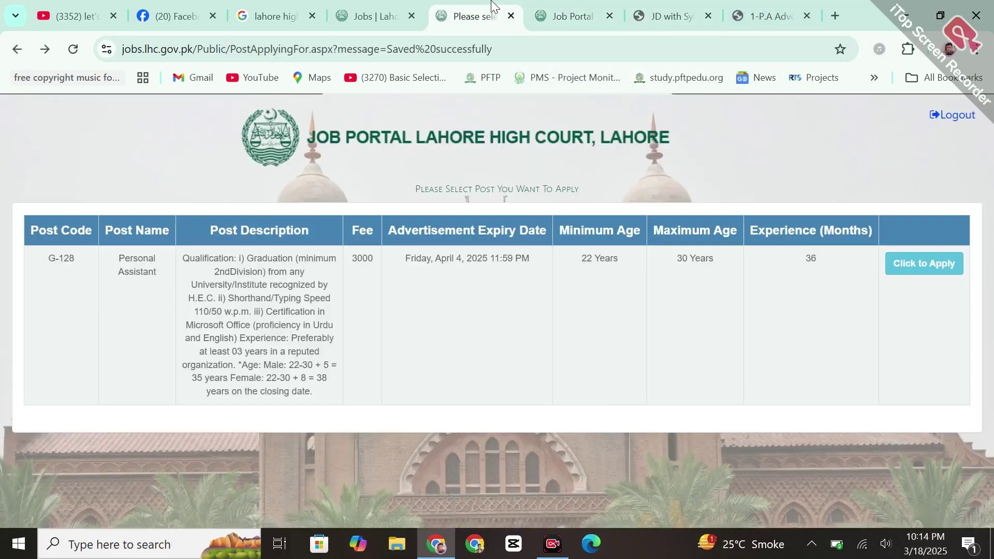
pyautogui.click(621, 5)
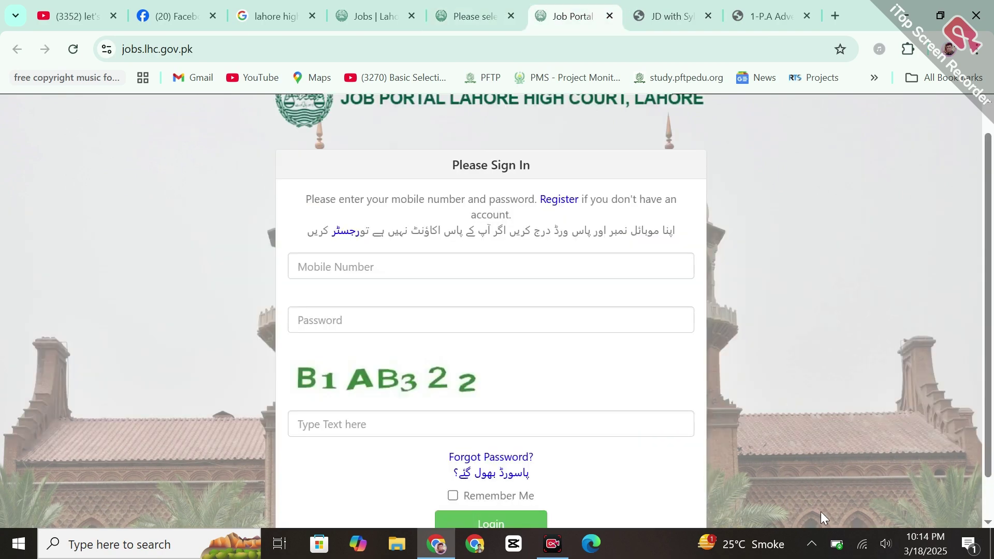
pyautogui.hotkey('ctrl', '9')
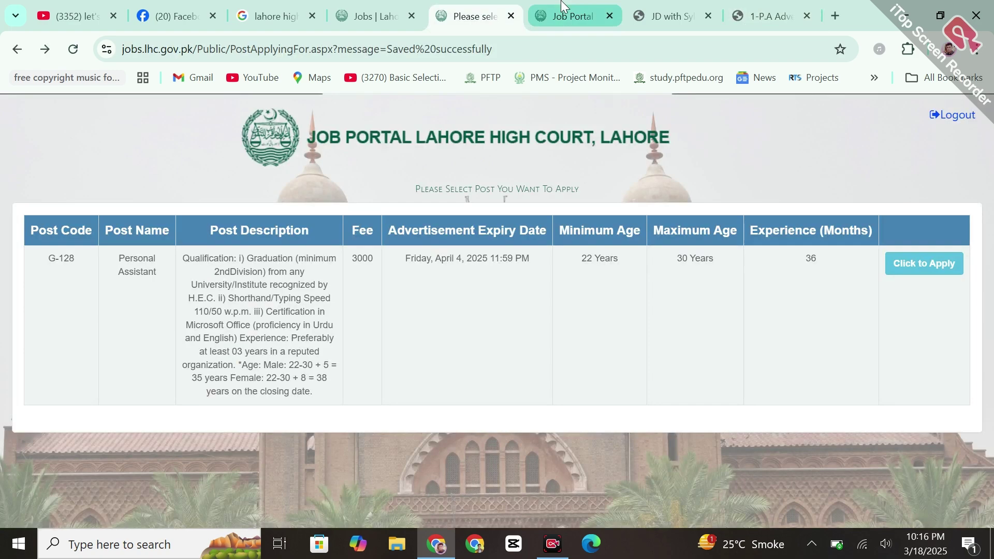
# Step: Examine the written test and practical test sections in the Personal Assistant syllabus document
pyautogui.click(562, 6)
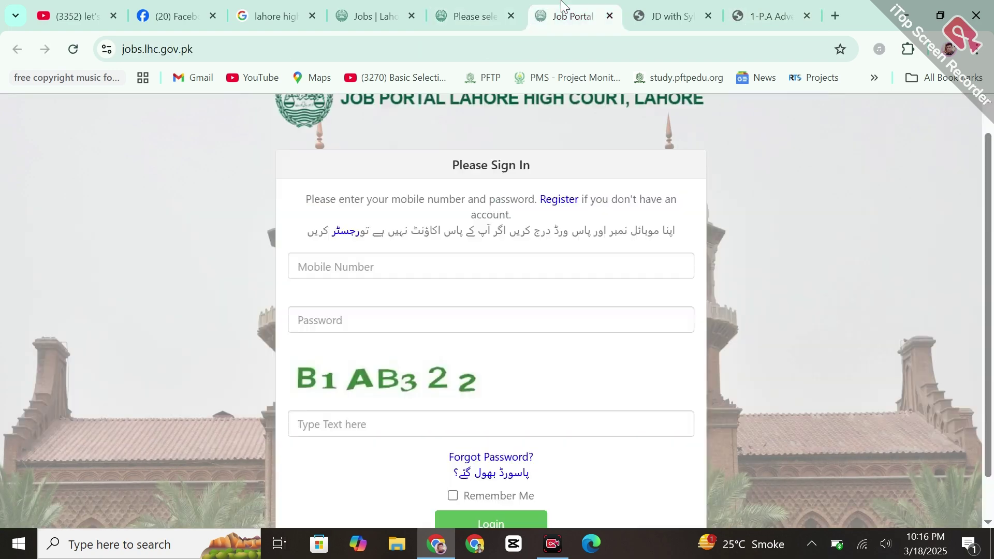
pyautogui.click(754, 5)
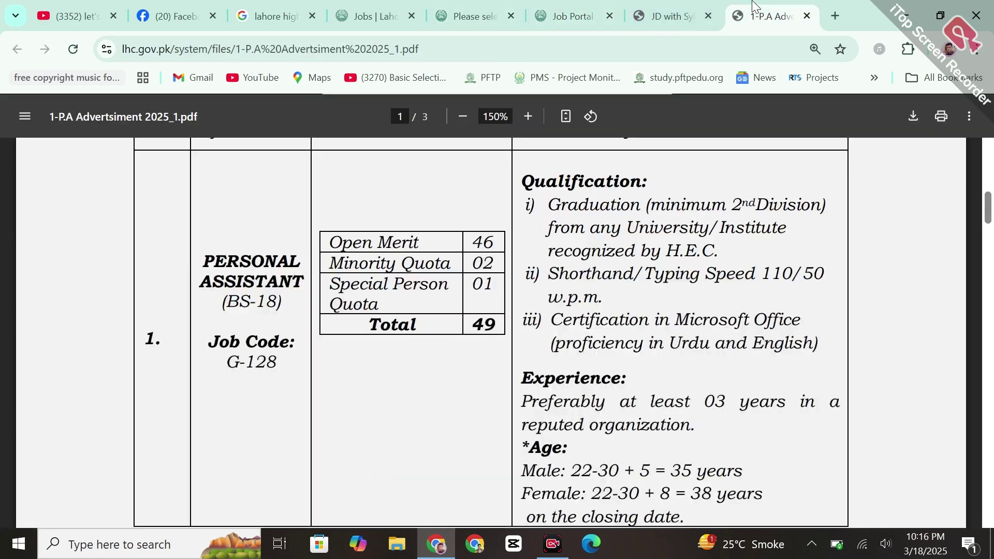
pyautogui.click(671, 8)
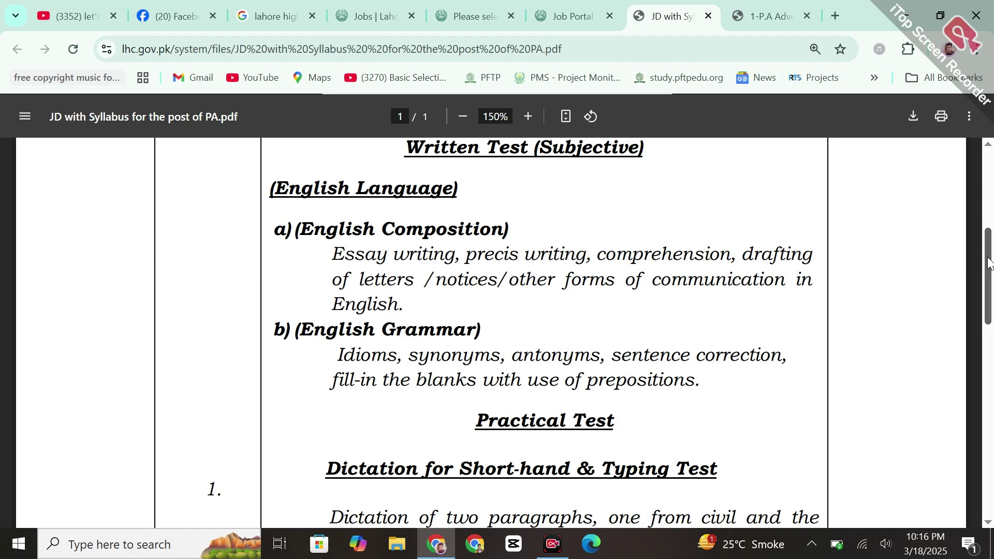
pyautogui.moveTo(988, 264)
pyautogui.mouseDown()
pyautogui.moveTo(991, 210)
pyautogui.moveTo(978, 274)
pyautogui.mouseUp()
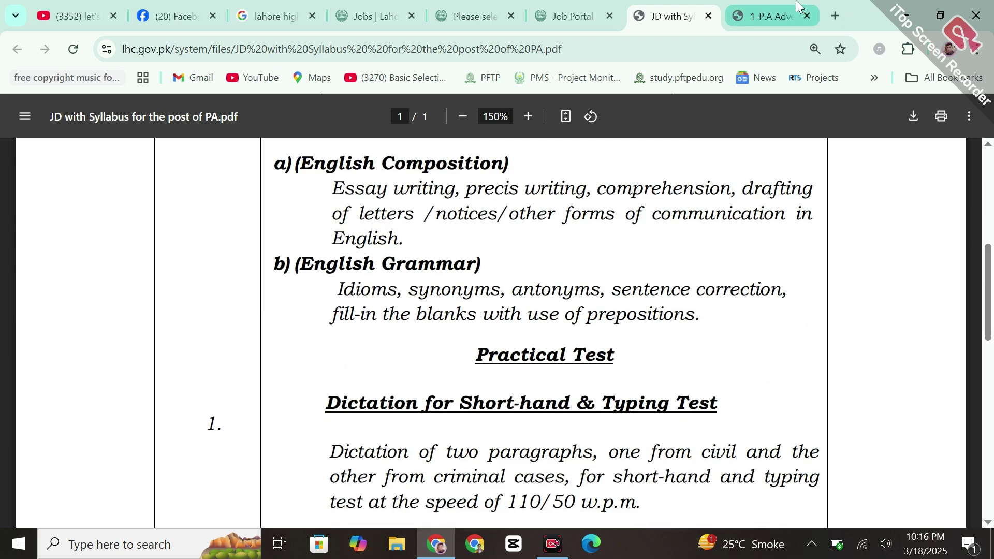
# Step: Examine the advertisement's opening paragraph with the domicile requirement and the table of vacant Personal Assistant posts
pyautogui.click(770, 16)
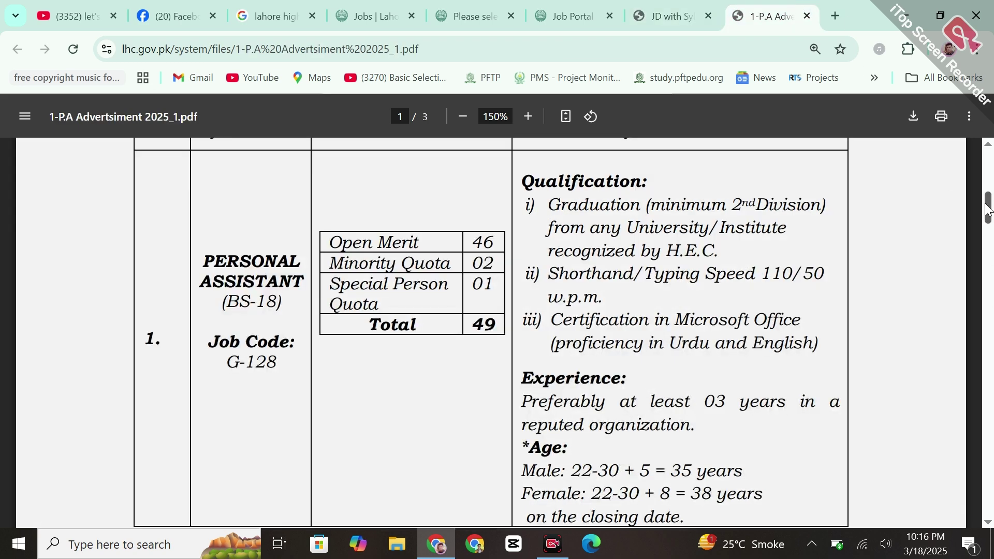
pyautogui.moveTo(988, 228); pyautogui.dragTo(989, 180)
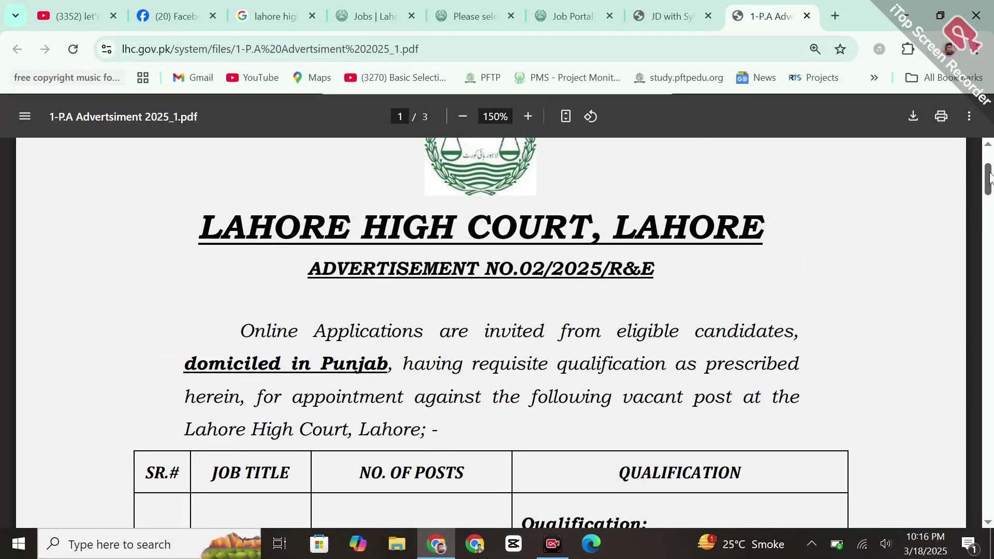
pyautogui.moveTo(990, 177); pyautogui.dragTo(991, 185)
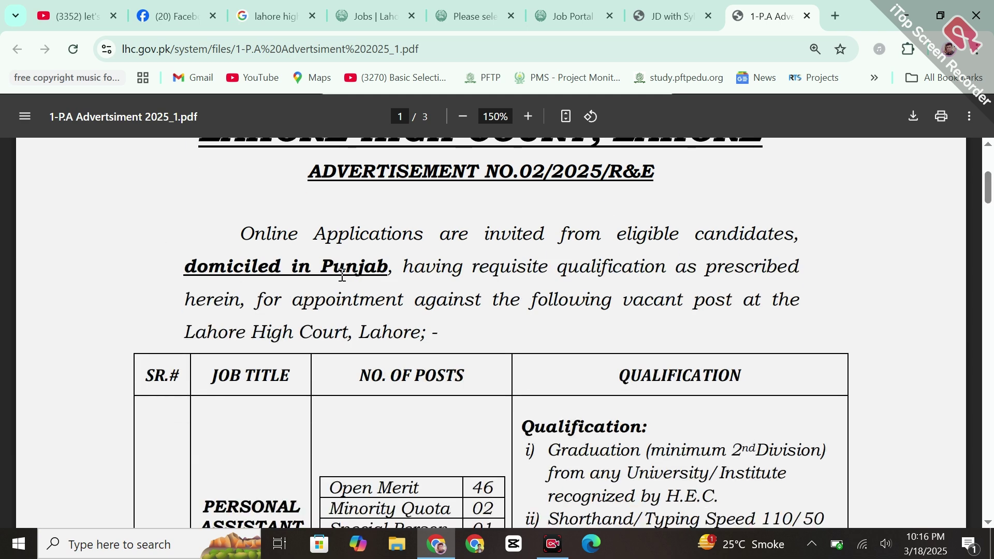
pyautogui.click(578, 6)
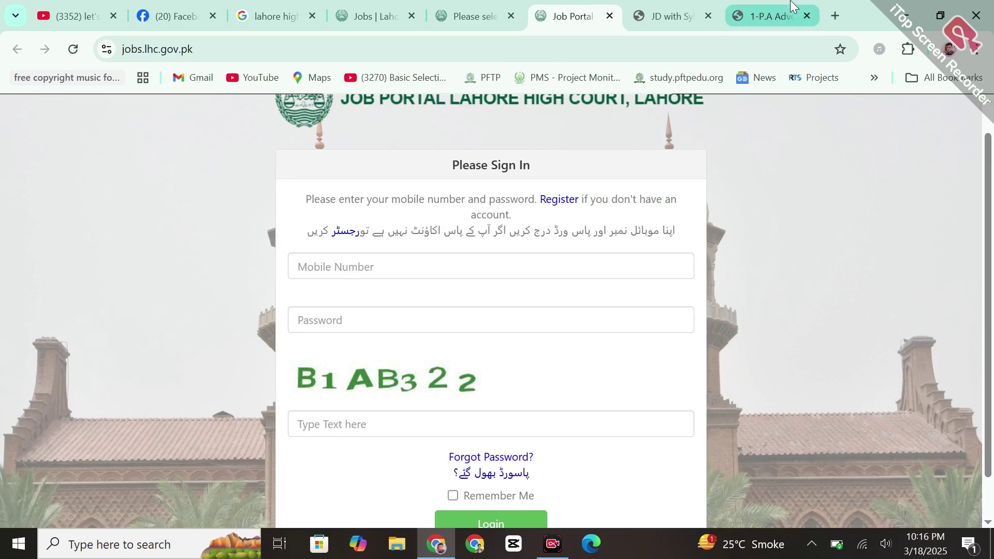
pyautogui.click(770, 15)
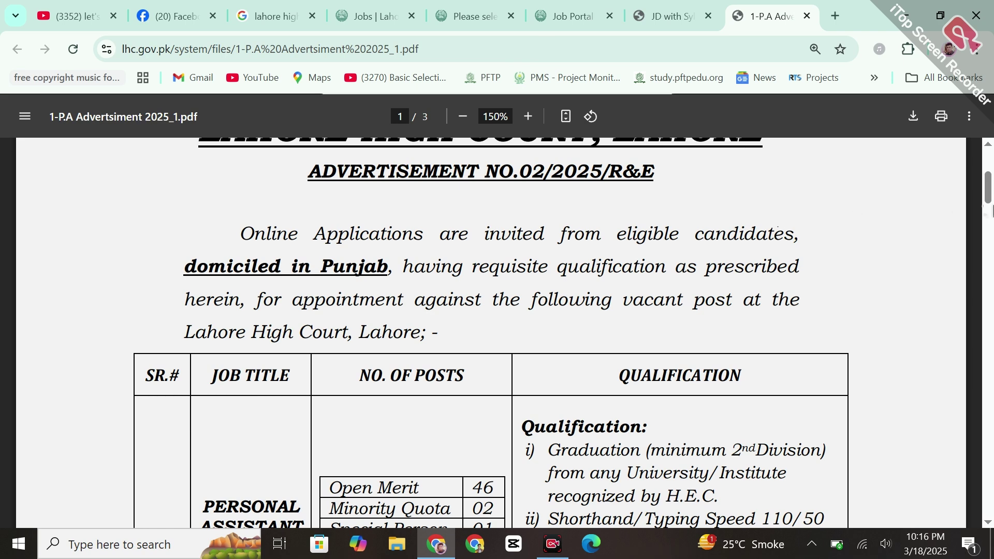
pyautogui.moveTo(989, 203); pyautogui.dragTo(989, 222)
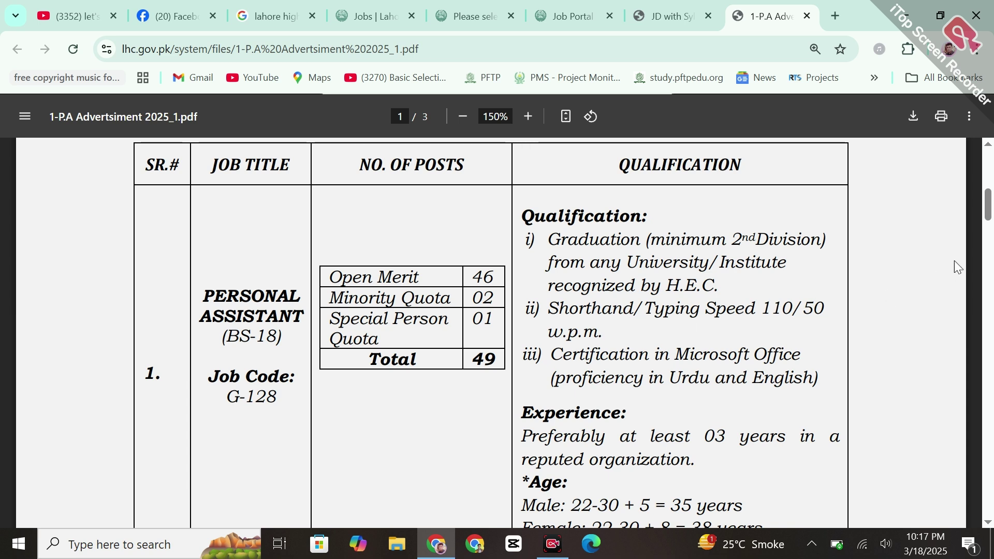
# Step: Highlight the male and female age limits in the advertisement's qualification column and review the rest of the post's table
pyautogui.scroll(-3, 989, 212)
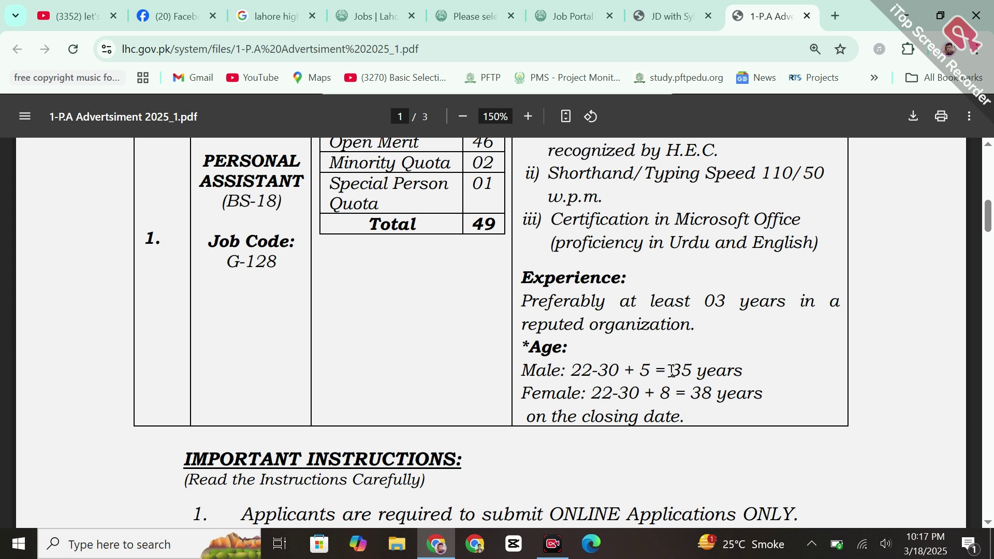
pyautogui.moveTo(672, 371); pyautogui.dragTo(742, 371)
pyautogui.click(740, 370)
pyautogui.moveTo(525, 392); pyautogui.dragTo(668, 398)
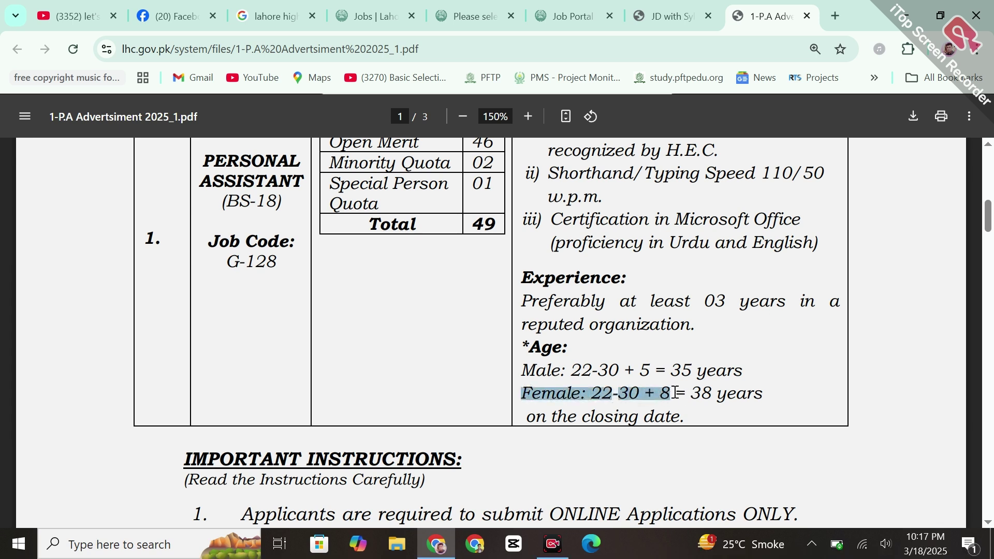
pyautogui.moveTo(680, 393); pyautogui.dragTo(755, 400)
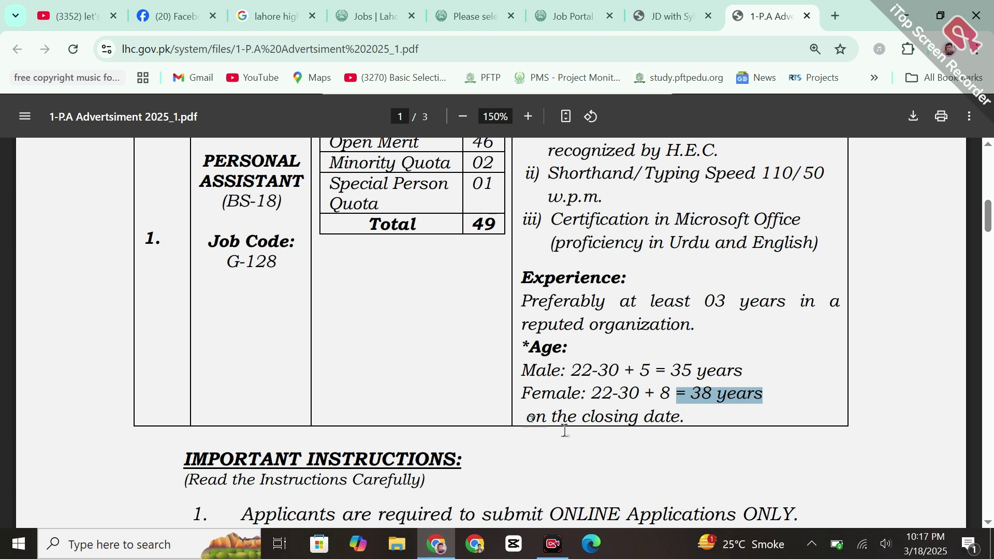
pyautogui.moveTo(988, 216)
pyautogui.mouseDown()
pyautogui.moveTo(989, 198)
pyautogui.moveTo(989, 207)
pyautogui.mouseUp()
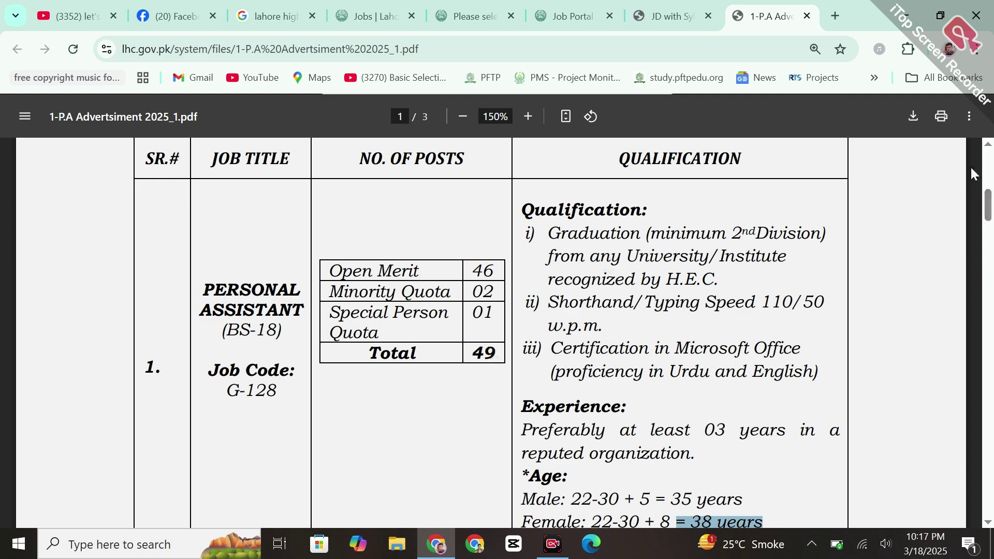
pyautogui.moveTo(989, 202); pyautogui.dragTo(989, 231)
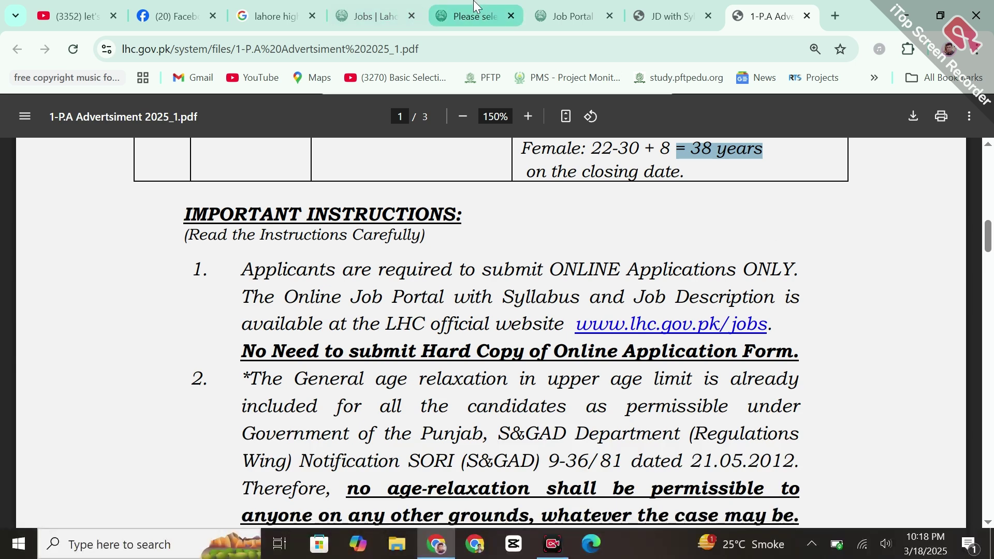
# Step: Inspect the syllabus, advertisement and online application links of the Personal Assistant (BS-18) row on the jobs page
pyautogui.click(469, 15)
pyautogui.click(734, 7)
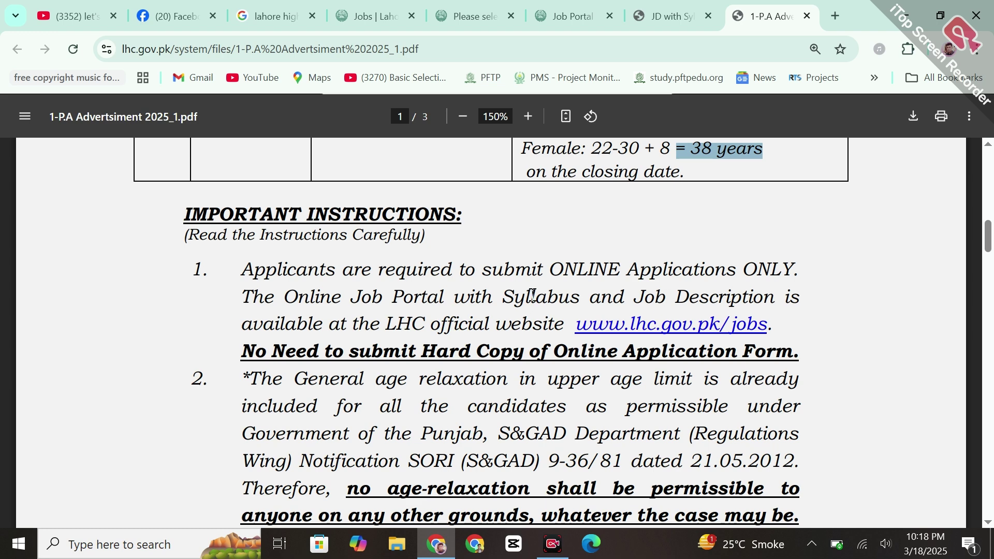
pyautogui.click(399, 11)
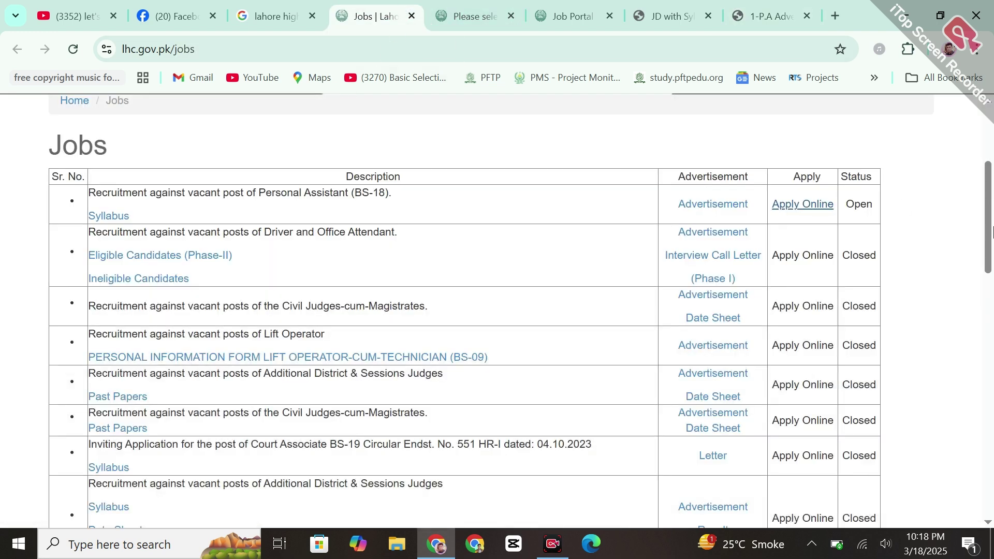
pyautogui.scroll(4, 992, 223)
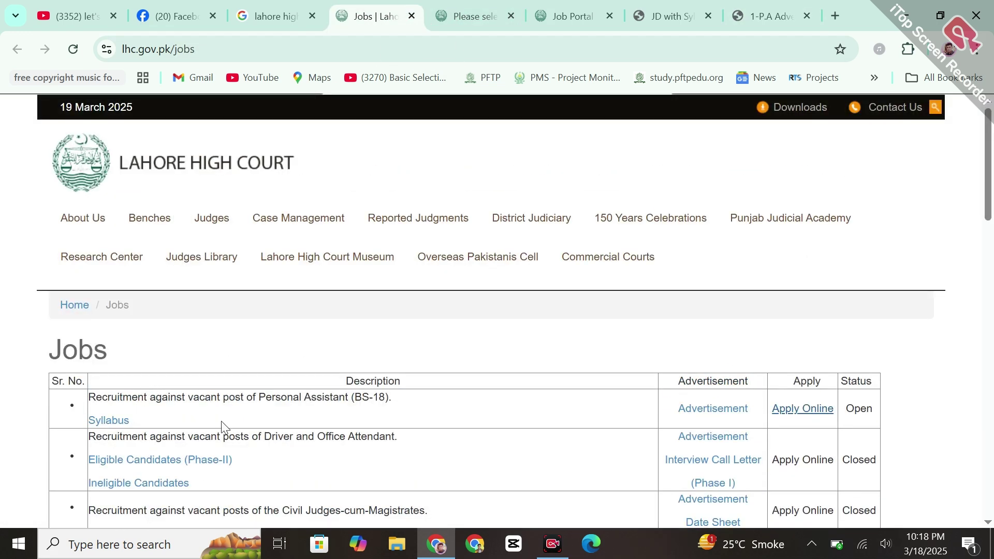
pyautogui.scroll(3, 735, 420)
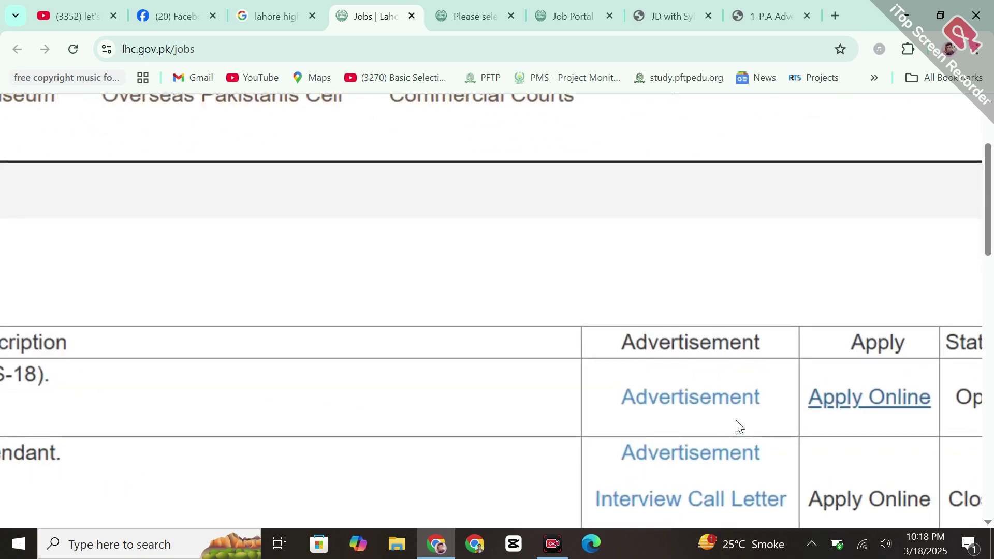
pyautogui.scroll(-3, 735, 420)
pyautogui.scroll(3, 117, 408)
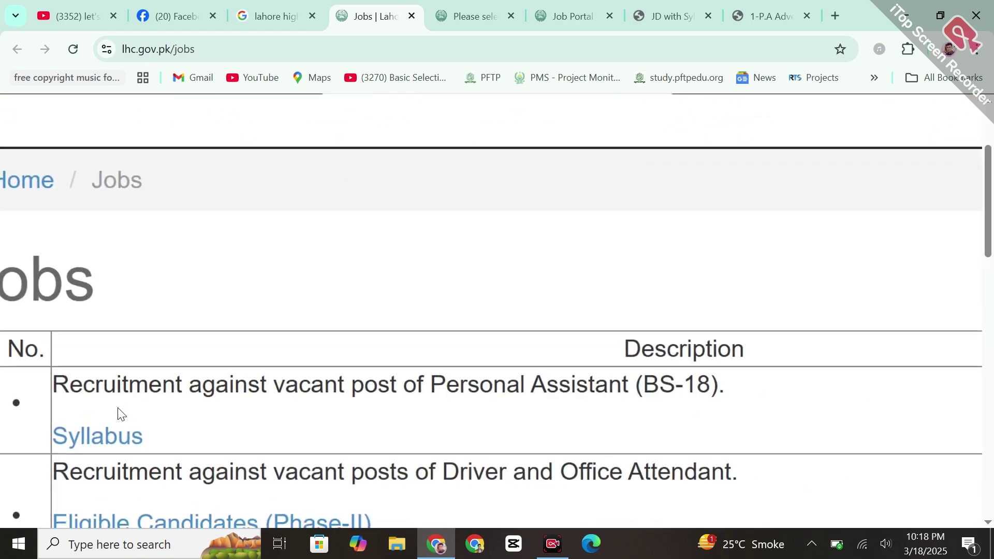
pyautogui.scroll(-3, 117, 408)
# Step: Read the advertisement's important instructions on online applications, age relaxation, the submission deadline and the processing fee deposit
pyautogui.hotkey('ctrl', 'Tab')
pyautogui.hotkey('ctrl', 'Tab')
pyautogui.hotkey('ctrl', 'Tab')
pyautogui.hotkey('ctrl', 'Tab')
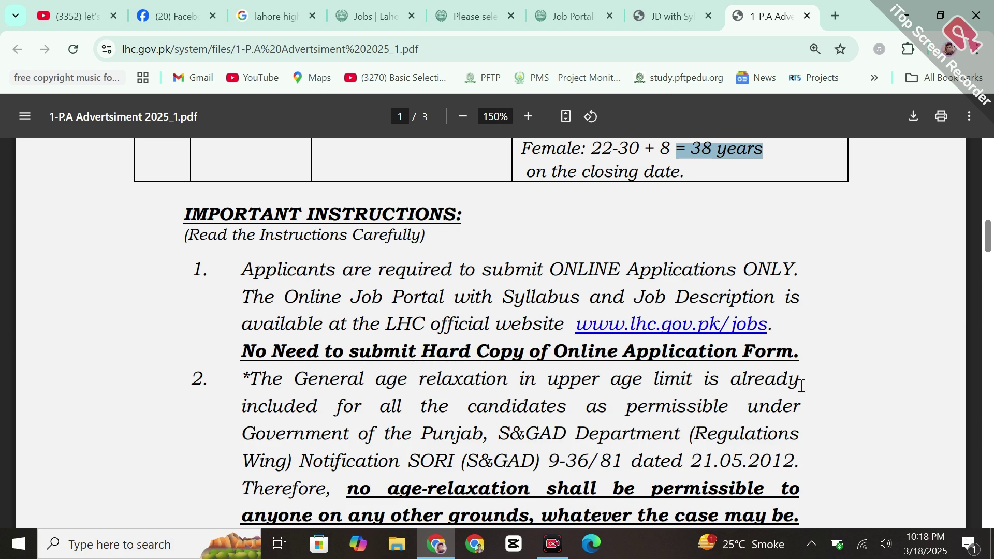
pyautogui.scroll(-2, 23, 149)
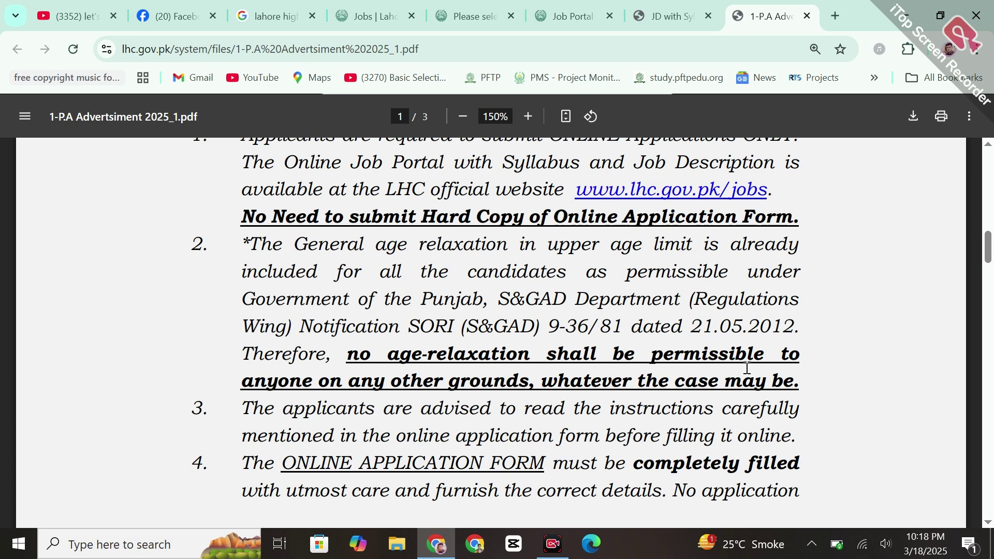
pyautogui.scroll(-2, 747, 368)
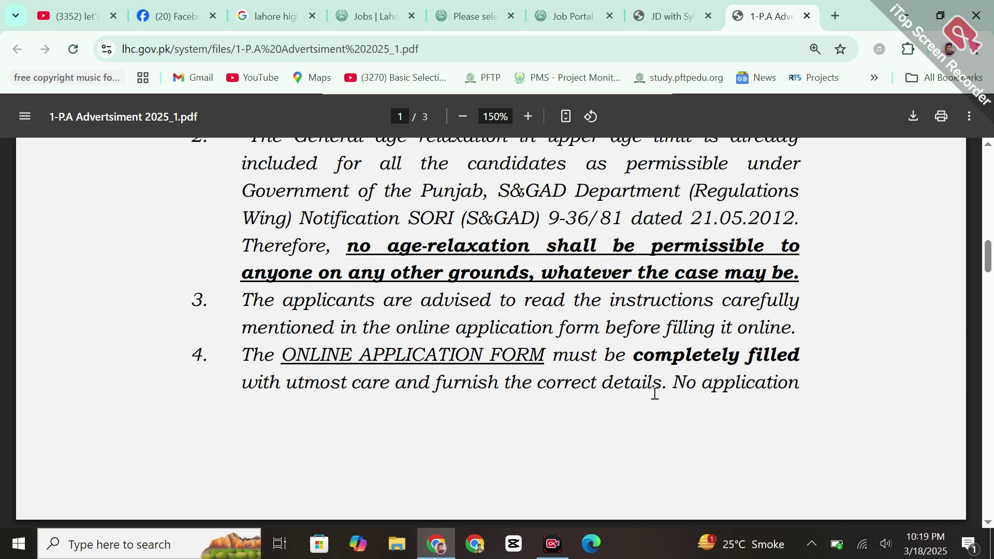
pyautogui.scroll(-6, 490, 331)
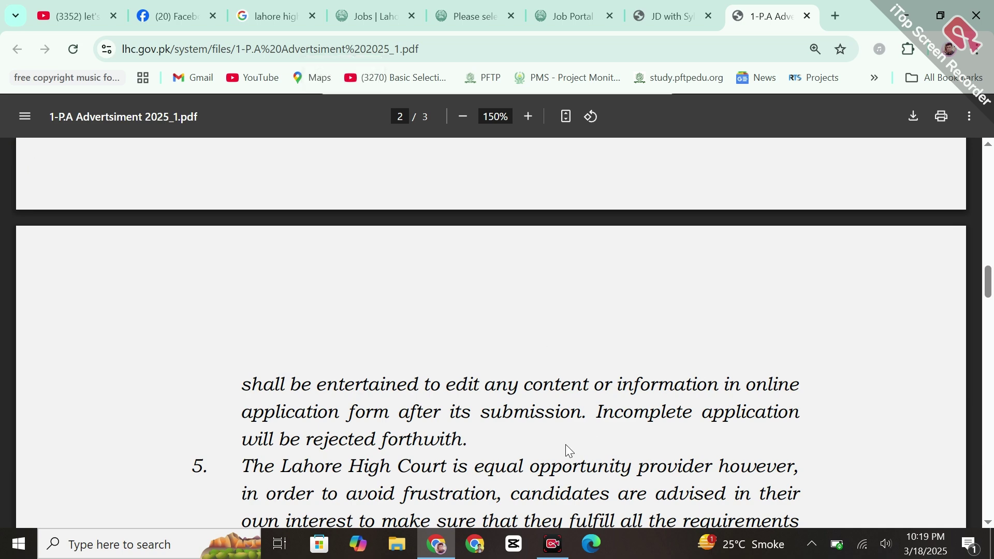
pyautogui.scroll(-4, 565, 444)
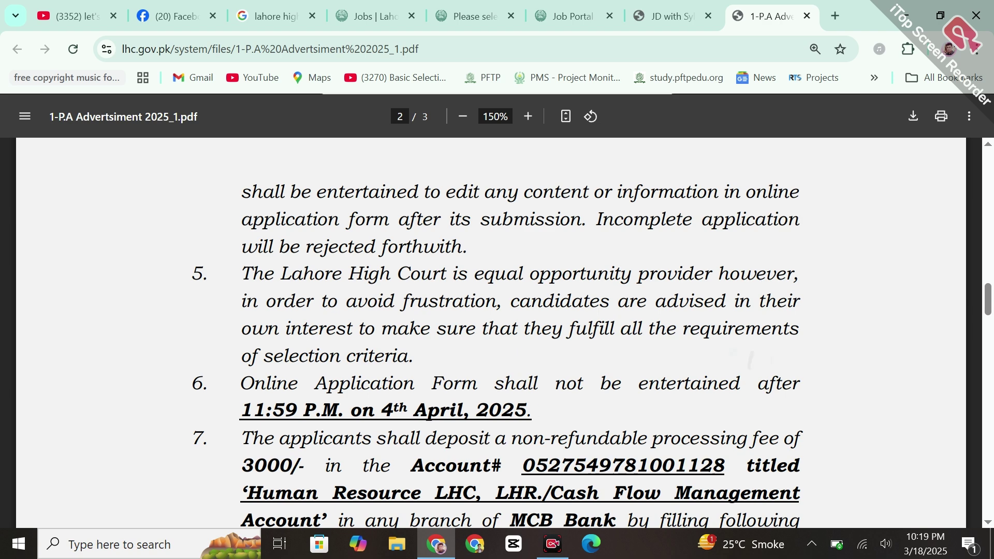
pyautogui.scroll(-4, 496, 332)
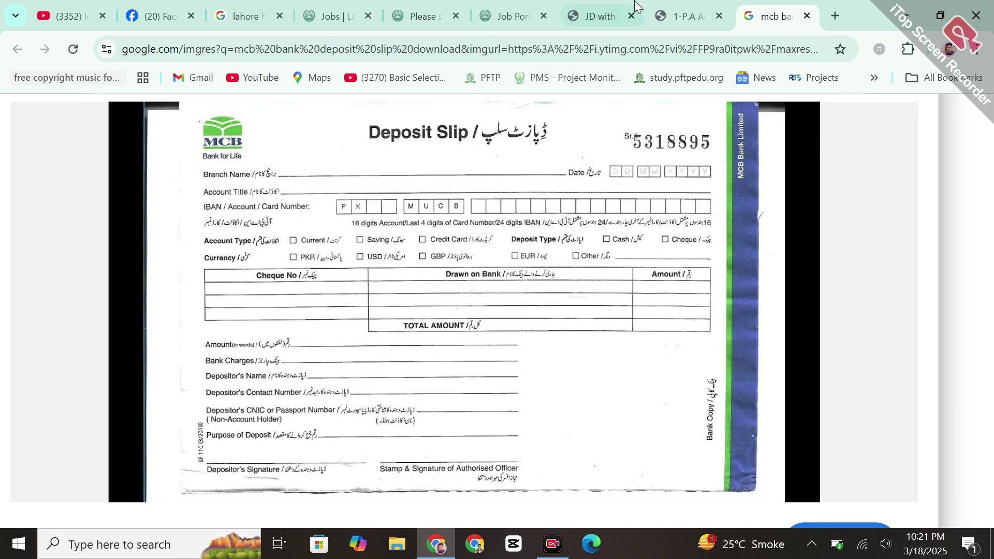
# Step: Highlight the fee account's title and number in the advertisement and compare them with the account fields on the MCB deposit slip image
pyautogui.click(681, 6)
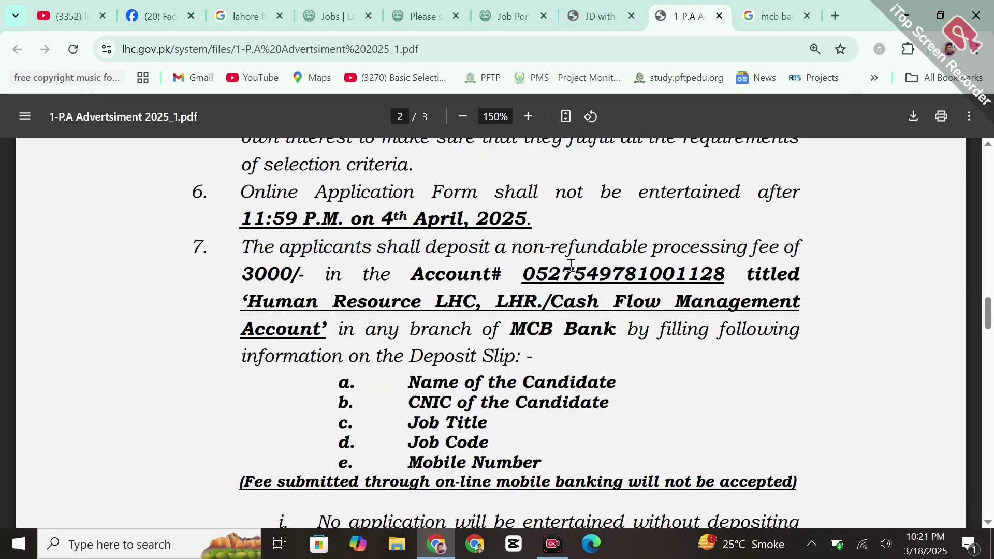
pyautogui.moveTo(246, 305); pyautogui.dragTo(325, 338)
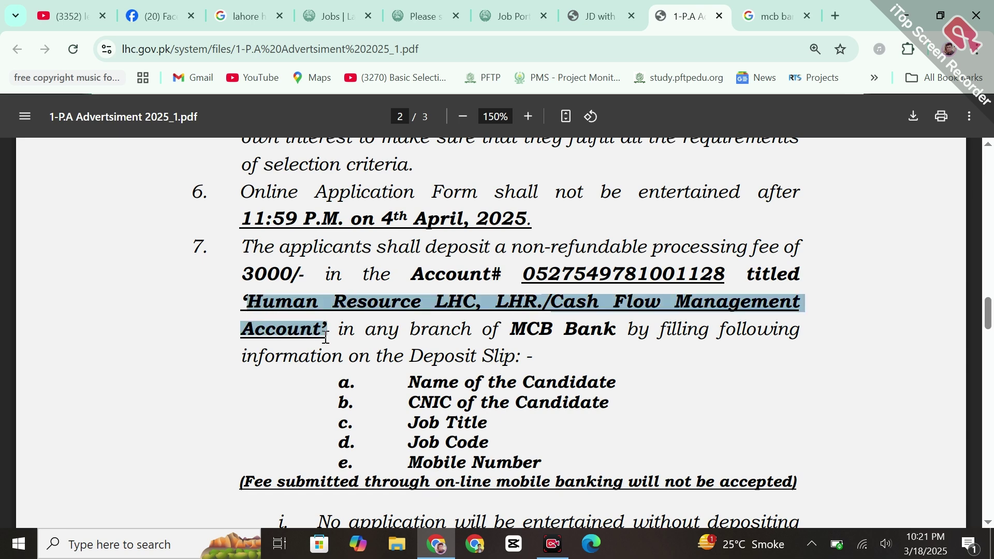
pyautogui.click(752, 16)
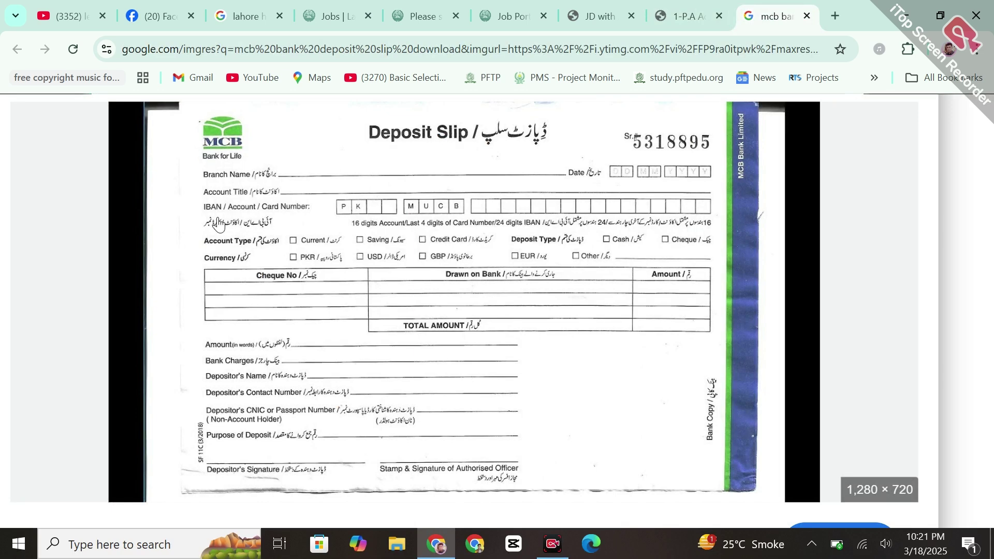
pyautogui.click(681, 8)
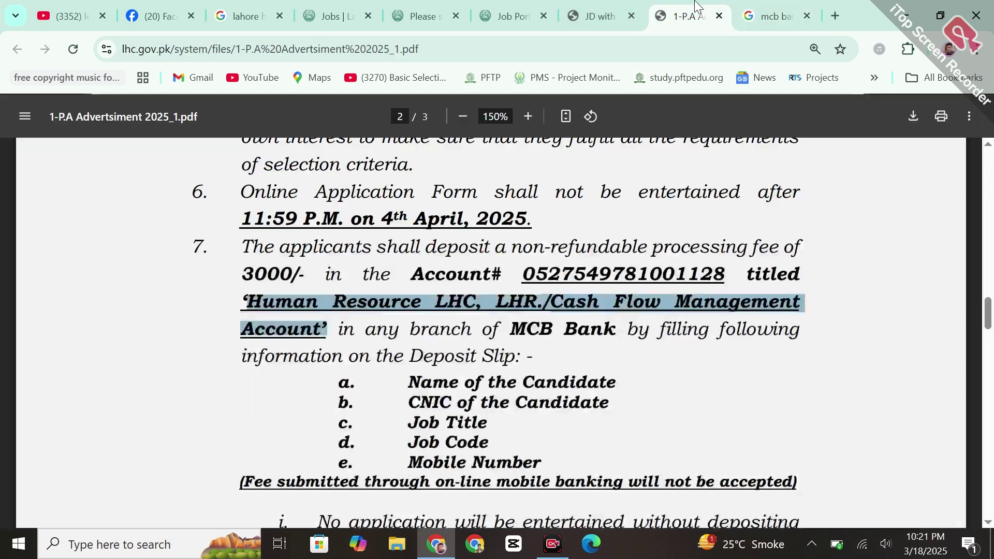
pyautogui.moveTo(523, 269); pyautogui.dragTo(720, 267)
pyautogui.click(758, 10)
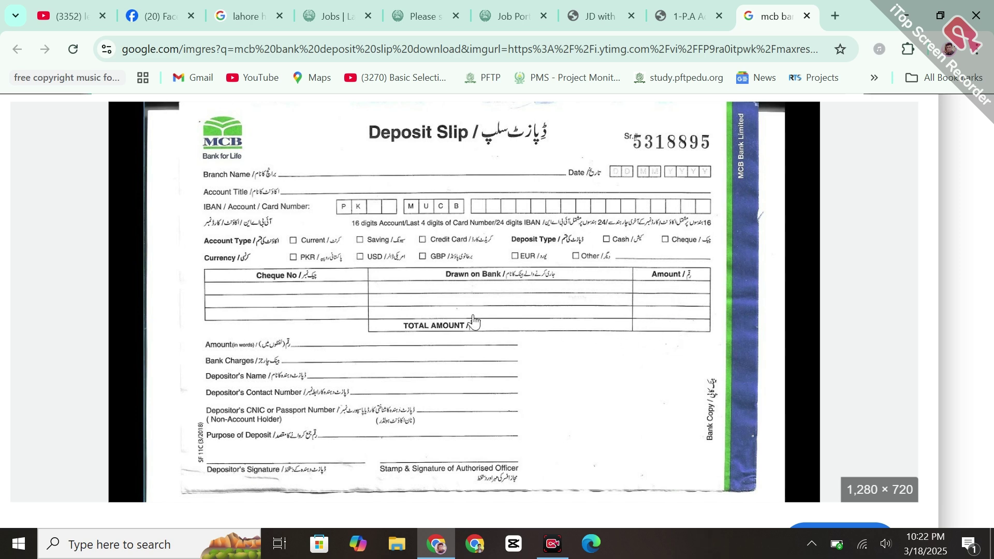
# Step: Compare the candidate details required under the advertisement's fee instruction with the depositor fields on the enlarged MCB deposit slip
pyautogui.click(235, 352)
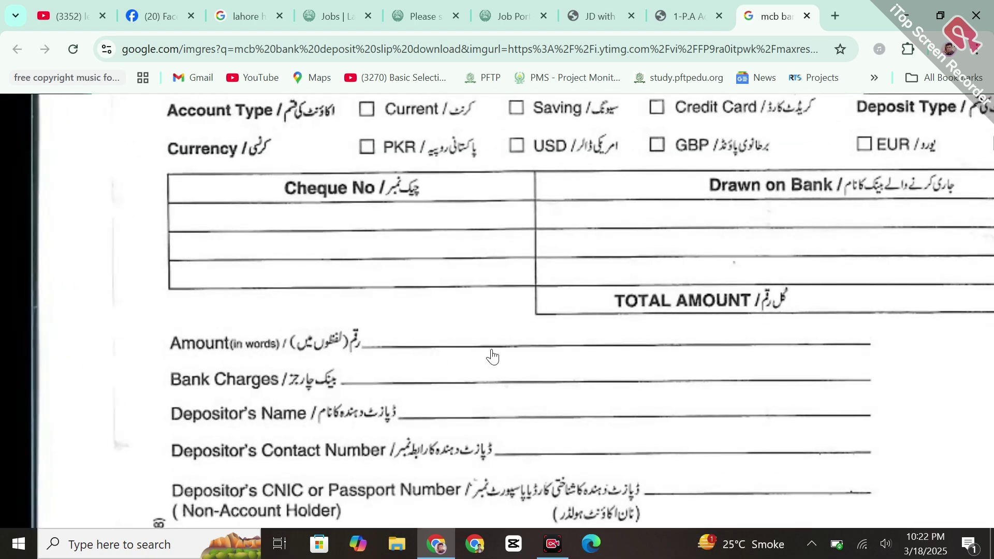
pyautogui.click(687, 8)
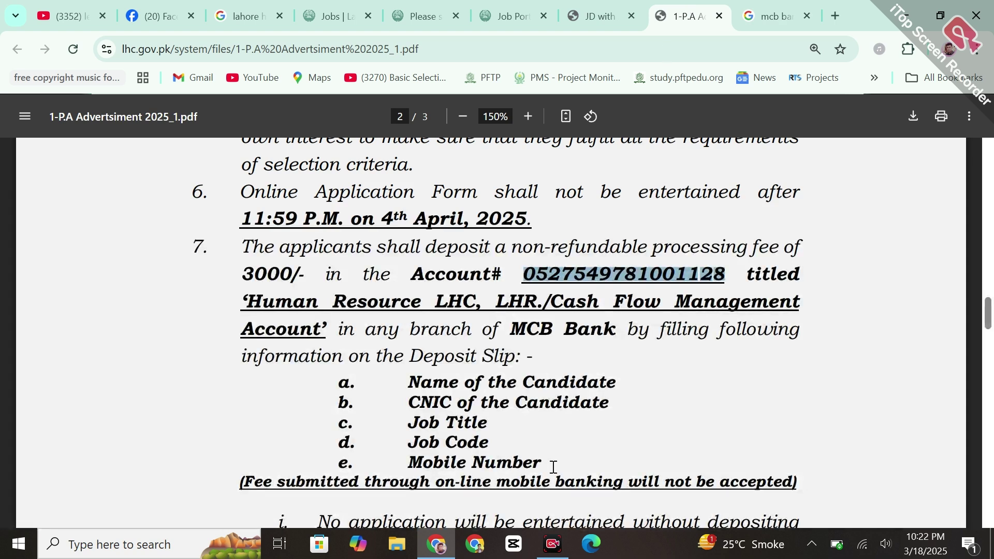
pyautogui.scroll(-1, 592, 331)
pyautogui.click(624, 217)
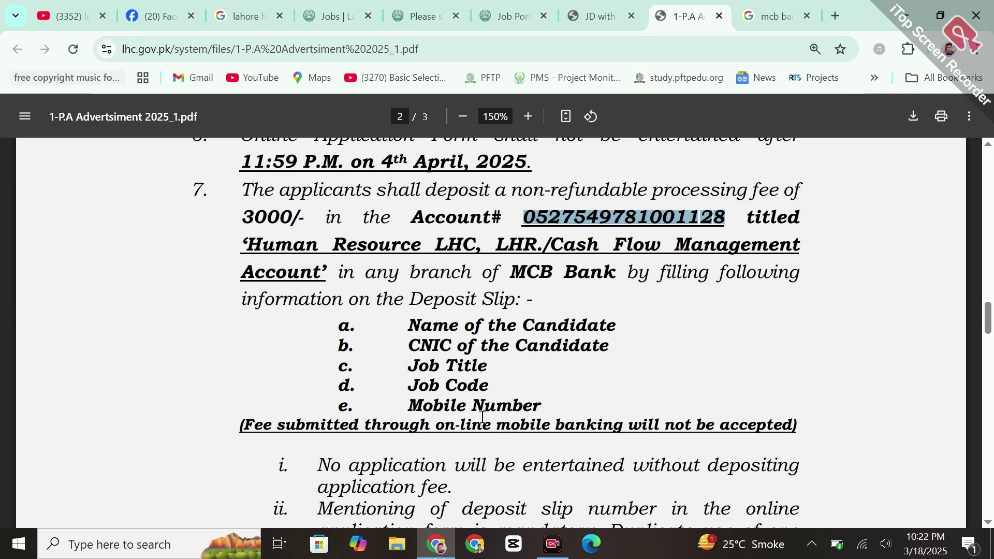
pyautogui.click(772, 8)
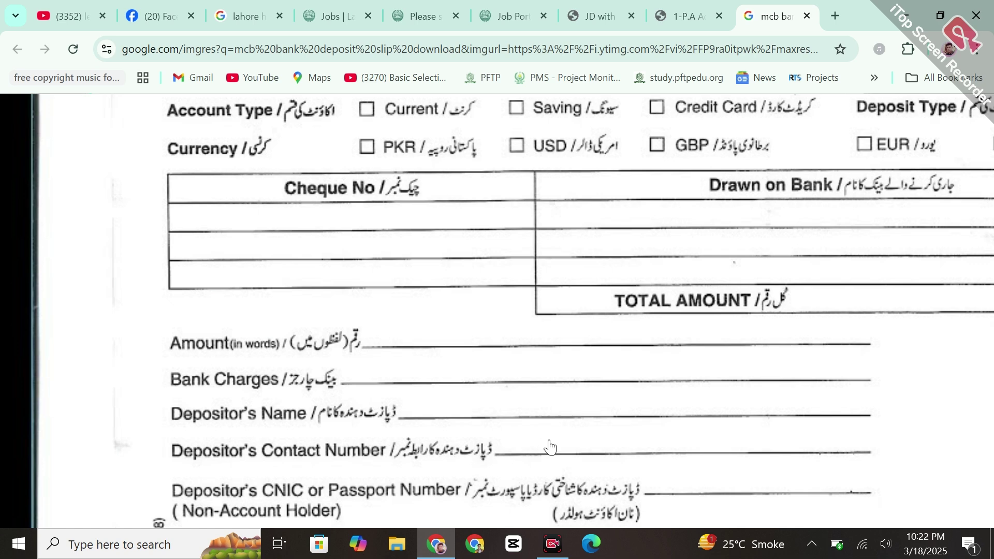
pyautogui.scroll(-2, 550, 446)
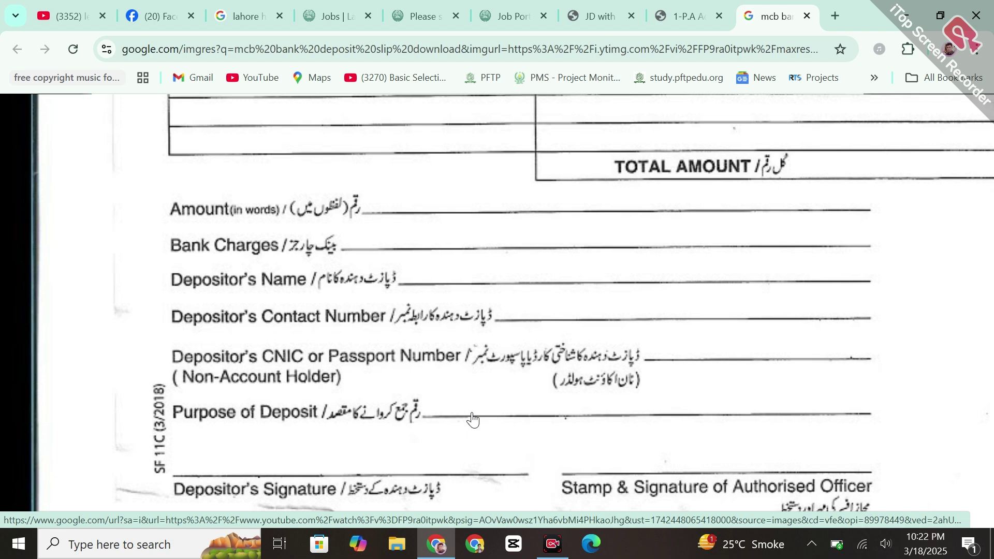
# Step: Highlight the Personal Assistant (BS-18) post title and Job Code label in the advertisement's vacancy table
pyautogui.click(705, 8)
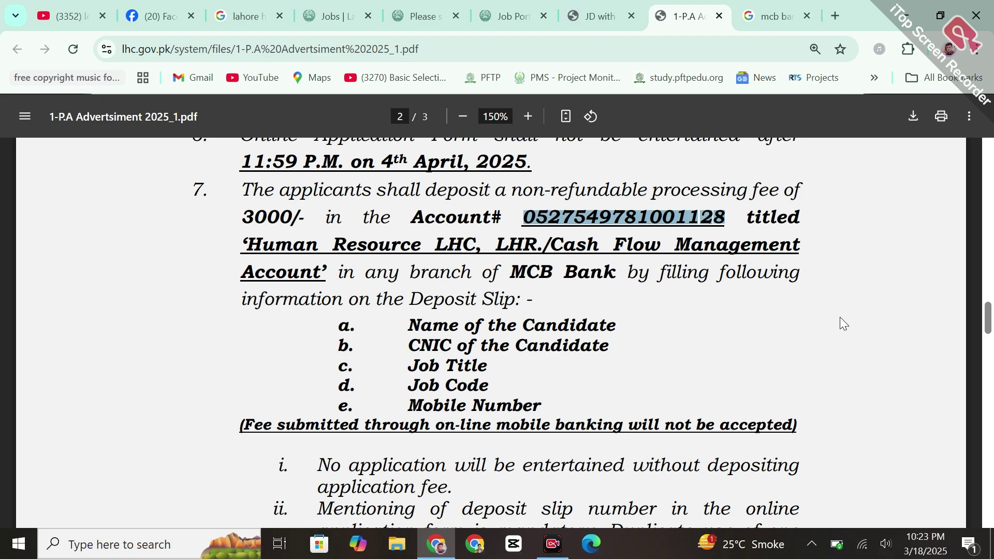
pyautogui.scroll(10, 843, 324)
pyautogui.scroll(10, 491, 332)
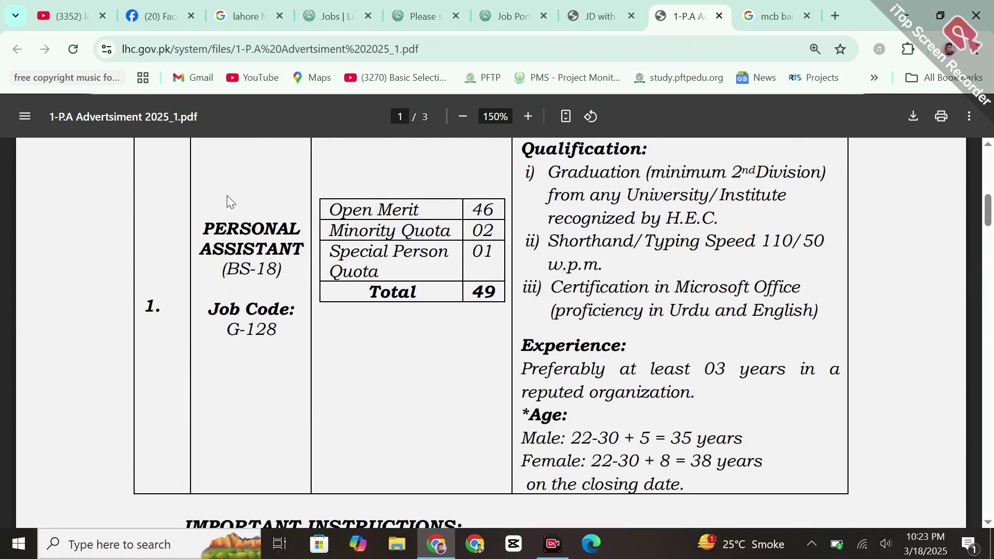
pyautogui.moveTo(203, 228); pyautogui.dragTo(295, 326)
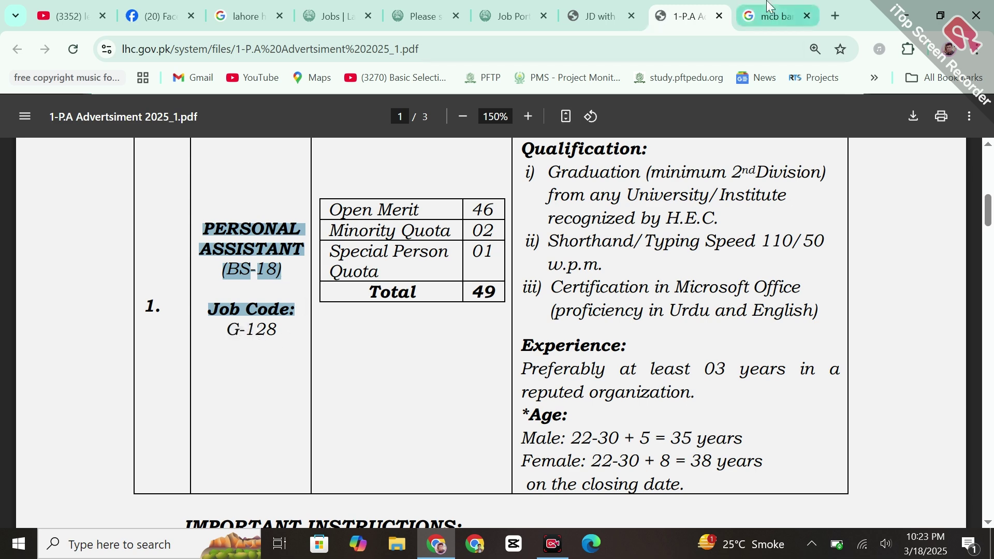
# Step: Examine the MCB deposit slip's purpose of deposit and signature fields, then the slip as a whole
pyautogui.click(771, 16)
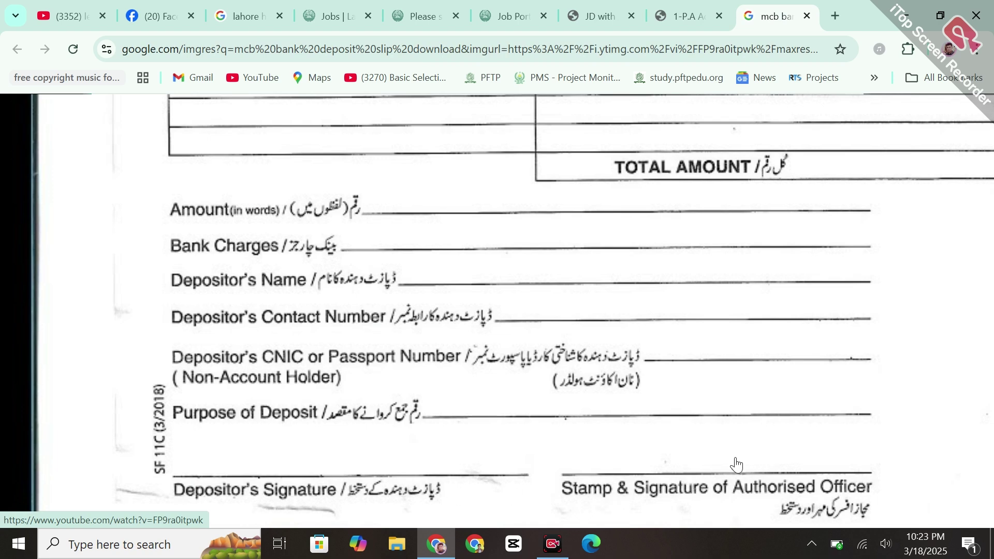
pyautogui.scroll(-2, 740, 463)
pyautogui.scroll(3, 794, 274)
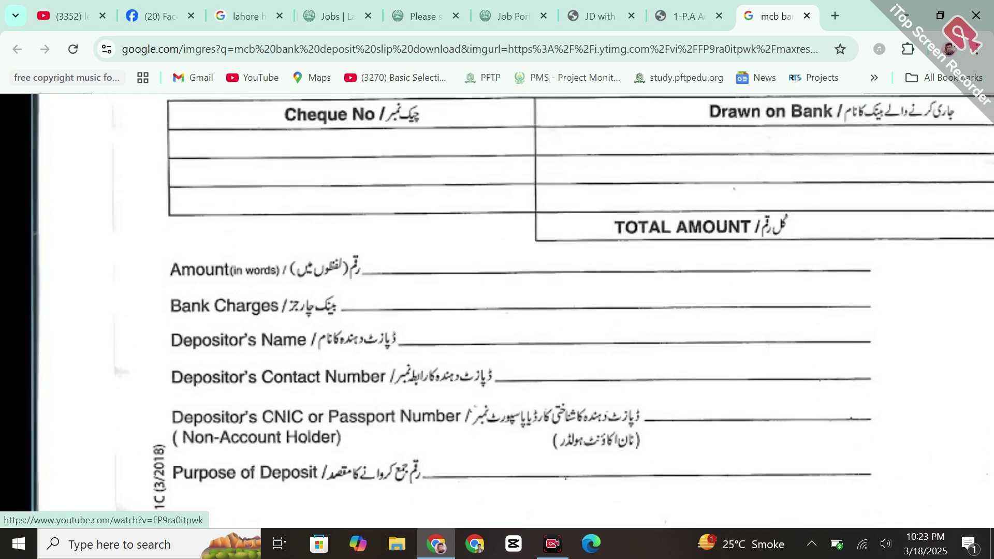
pyautogui.keyDown('ctrl'); pyautogui.scroll(-3, 672, 300); pyautogui.keyUp('ctrl')
pyautogui.keyDown('ctrl'); pyautogui.scroll(-1, 598, 318); pyautogui.keyUp('ctrl')
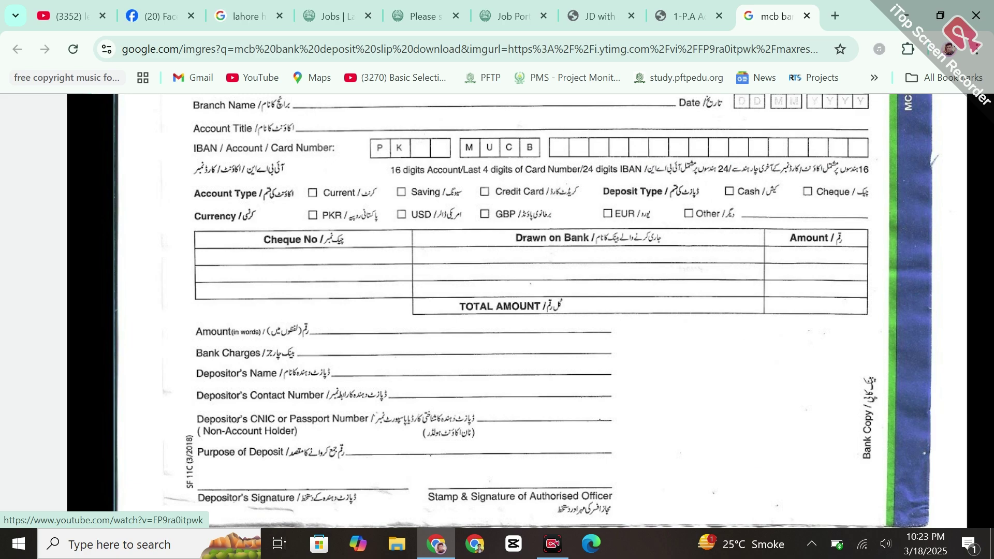
pyautogui.scroll(-3, 768, 257)
pyautogui.scroll(3, 767, 257)
# Step: Read the advertisement's remaining instructions, from the deposit slip rules through the registrar's signature, and return to its heading
pyautogui.click(693, 12)
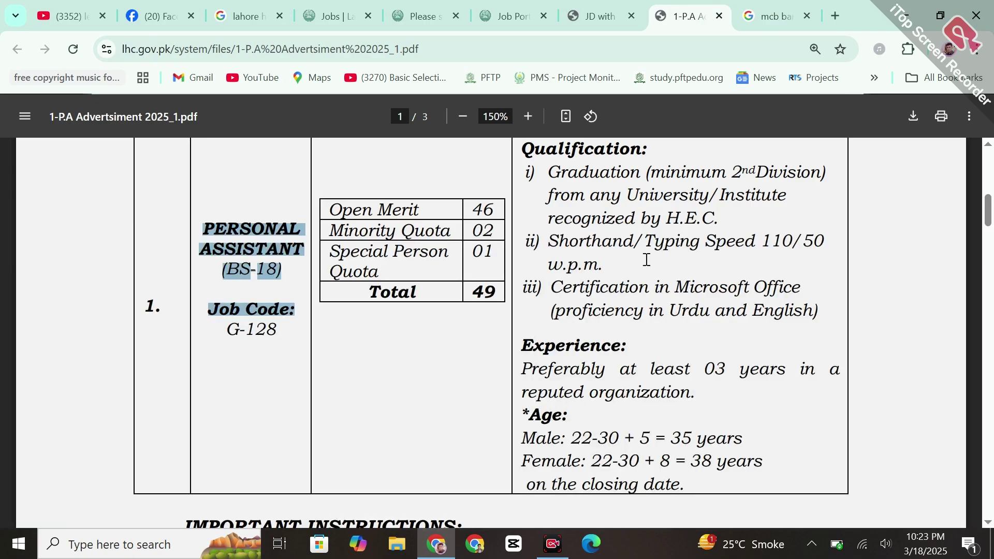
pyautogui.click(572, 346)
pyautogui.scroll(-15, 573, 347)
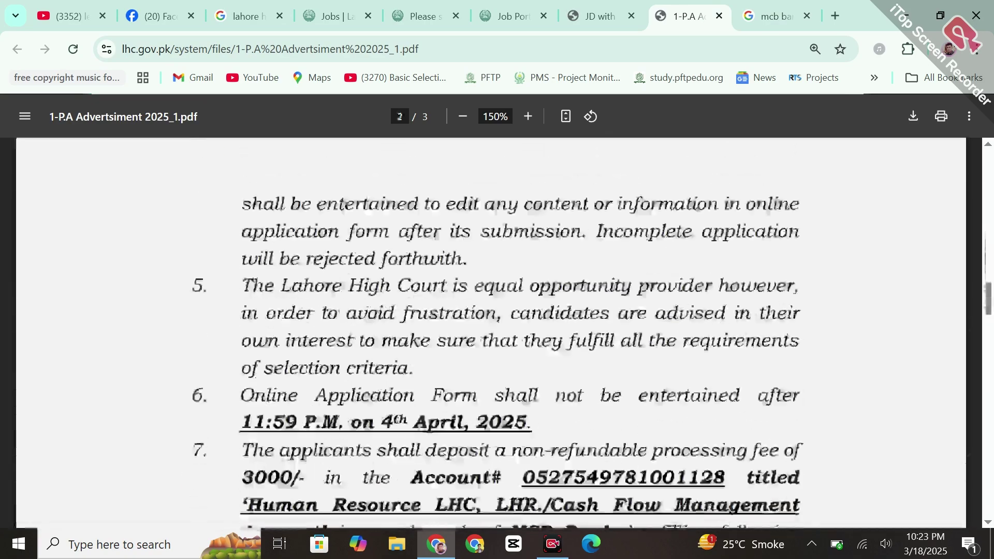
pyautogui.scroll(-12, 572, 346)
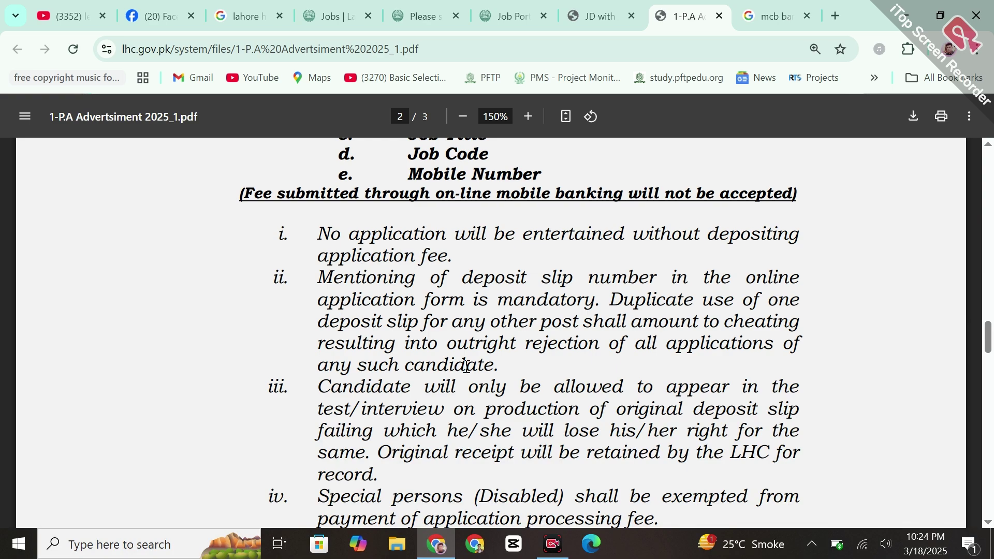
pyautogui.scroll(-10, 497, 332)
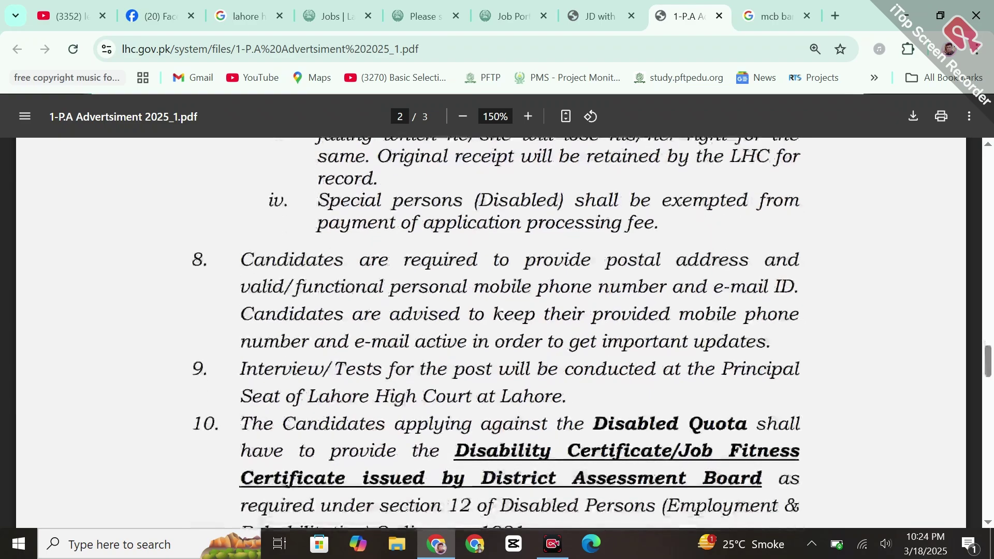
pyautogui.scroll(-10, 497, 331)
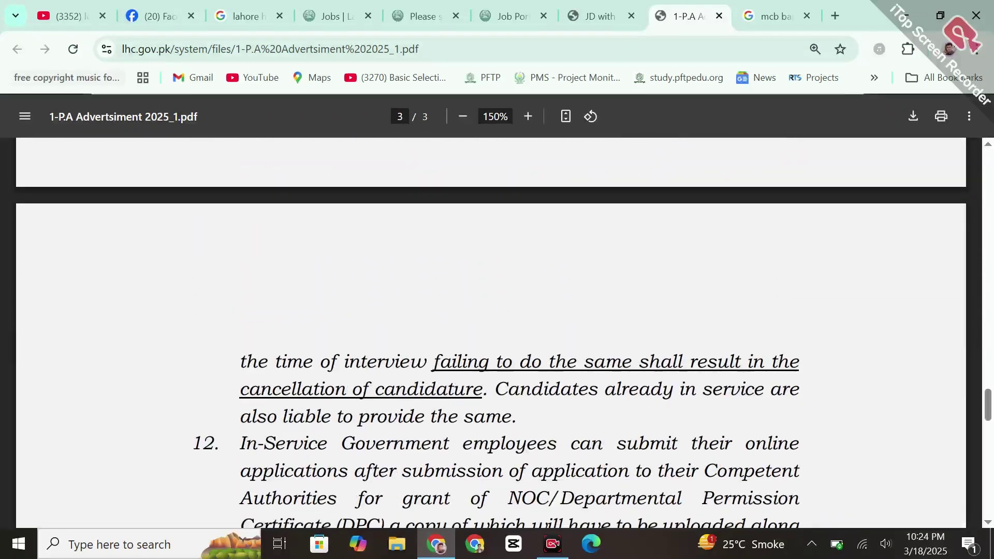
pyautogui.scroll(-10, 497, 332)
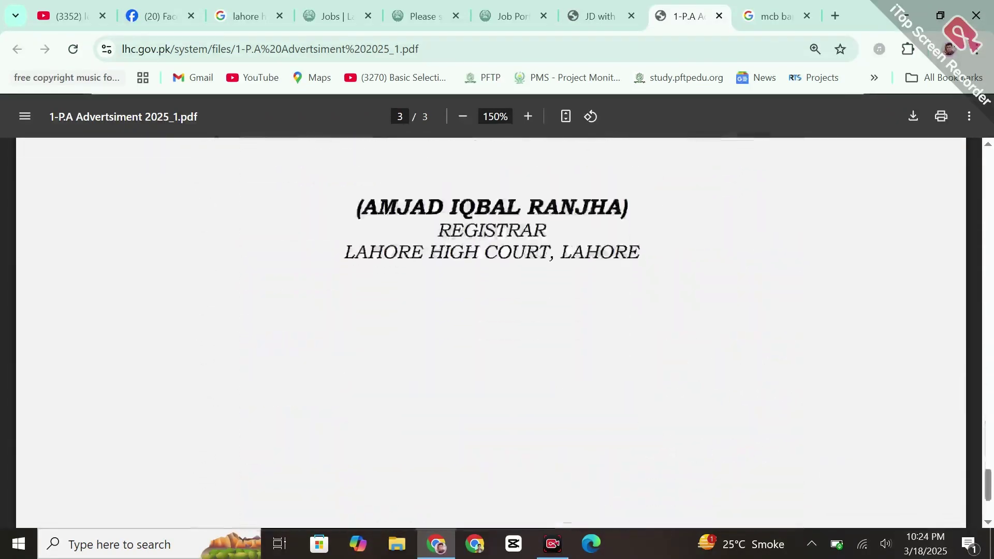
pyautogui.scroll(8, 497, 332)
pyautogui.scroll(20, 497, 332)
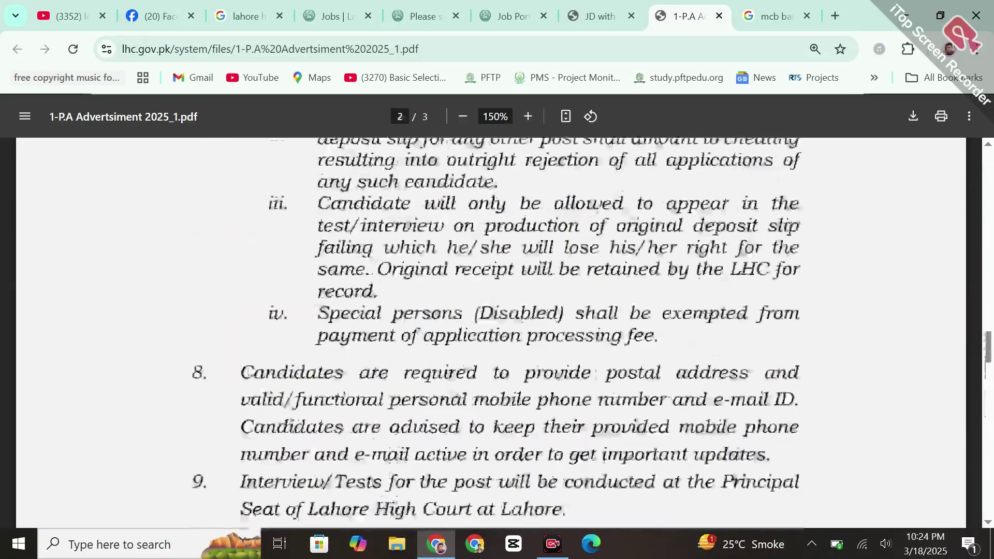
pyautogui.scroll(8, 497, 332)
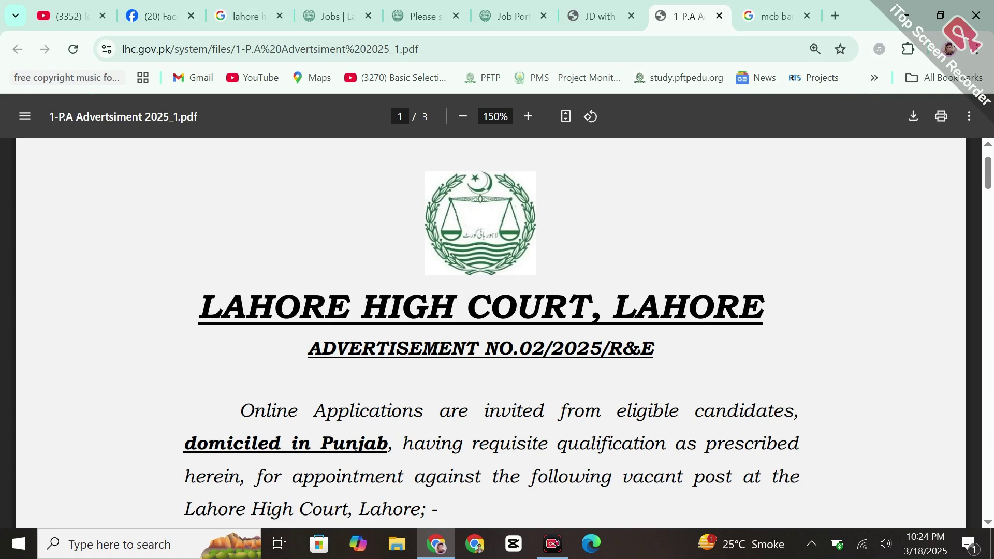
# Step: Inspect the Lahore High Court jobs page's web address and the Personal Assistant (BS-18) row's application link and status
pyautogui.click(337, 6)
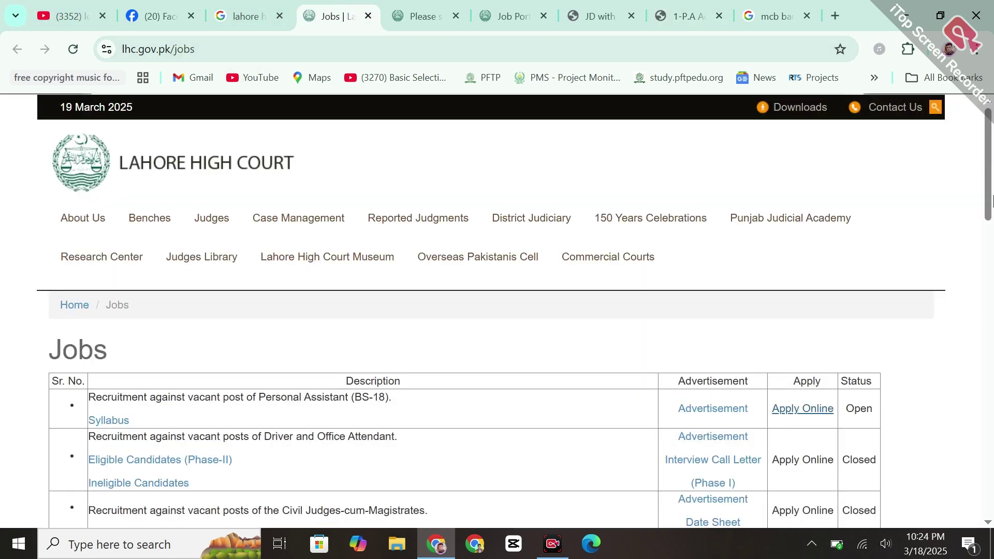
pyautogui.click(345, 49)
pyautogui.click(346, 48)
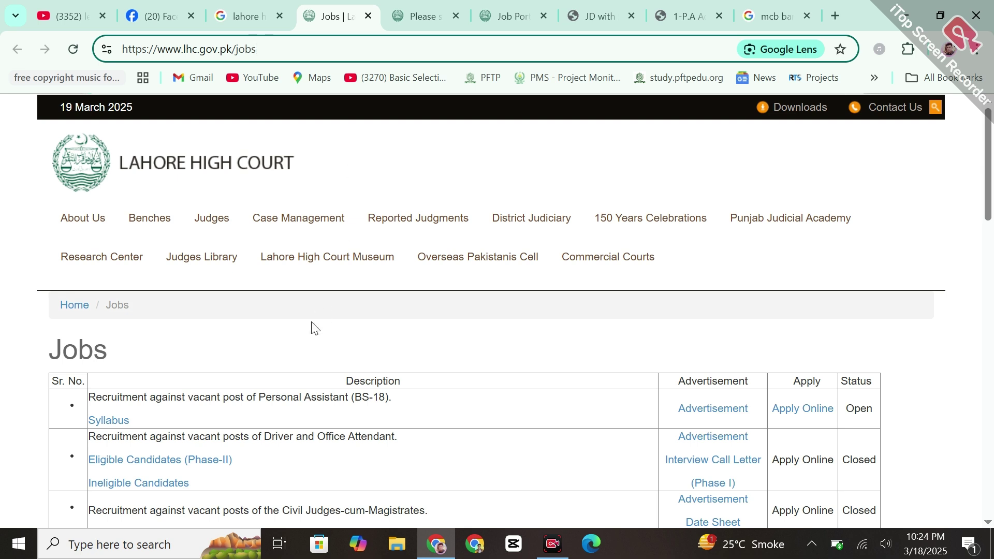
pyautogui.click(283, 366)
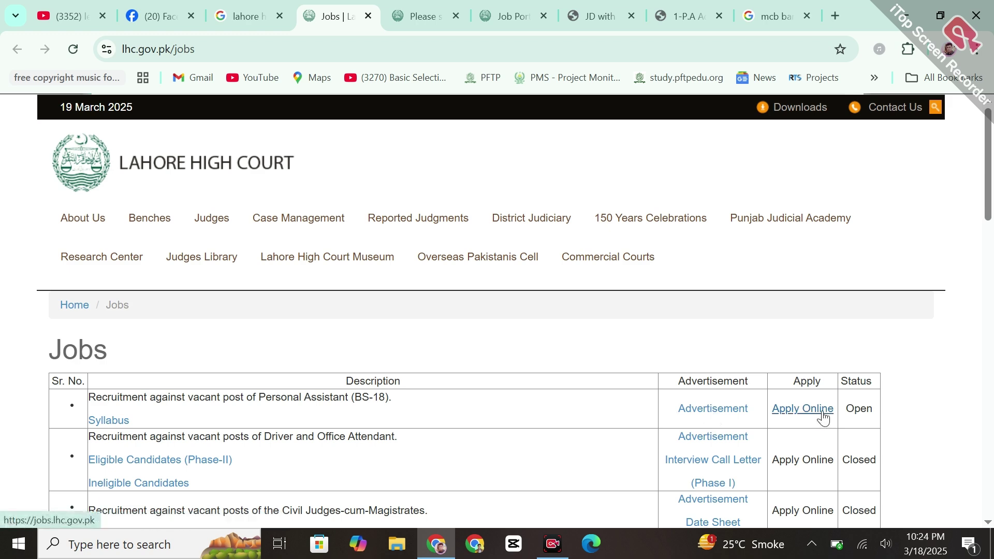
pyautogui.keyDown('ctrl'); pyautogui.scroll(5, 848, 404); pyautogui.keyUp('ctrl')
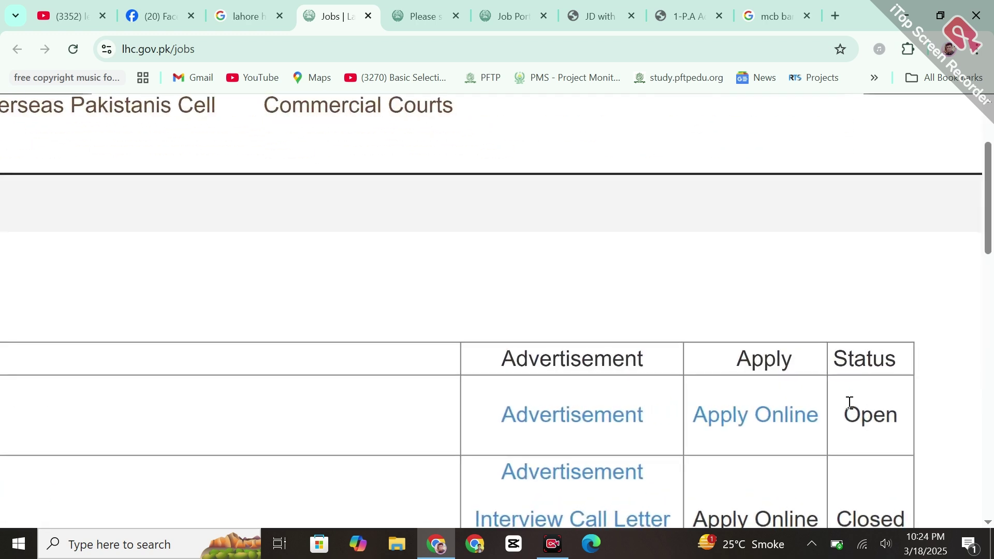
pyautogui.keyDown('ctrl'); pyautogui.scroll(-3, 849, 403); pyautogui.keyUp('ctrl')
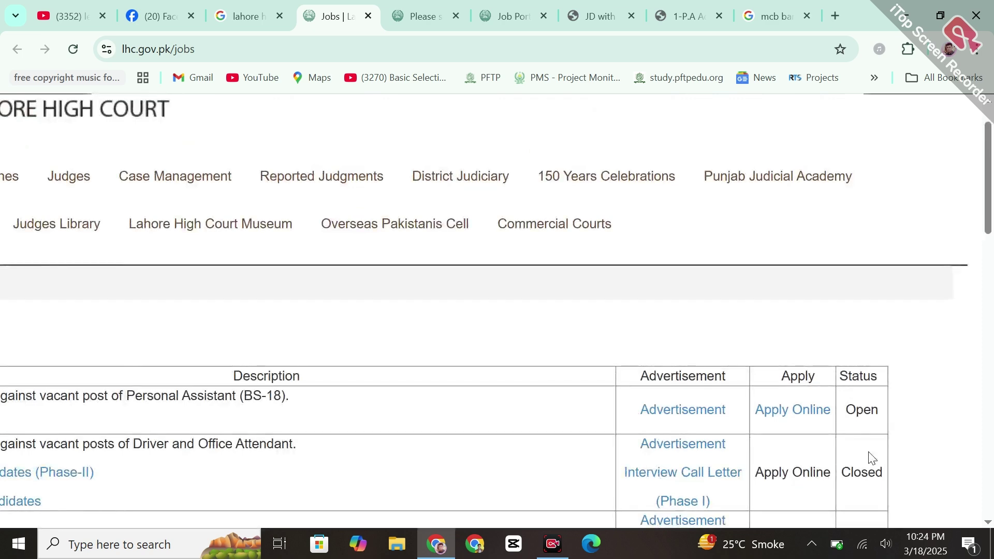
pyautogui.keyDown('ctrl'); pyautogui.scroll(-1, 852, 406); pyautogui.keyUp('ctrl')
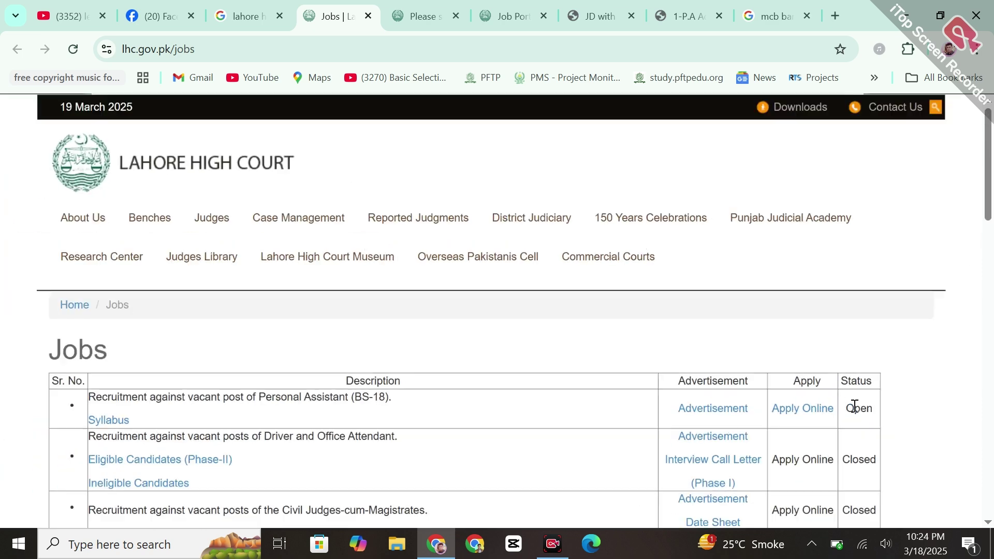
# Step: Read the Personal Assistant (BS-18) syllabus document's written test, practical test and job description sections
pyautogui.click(119, 421)
pyautogui.click(611, 7)
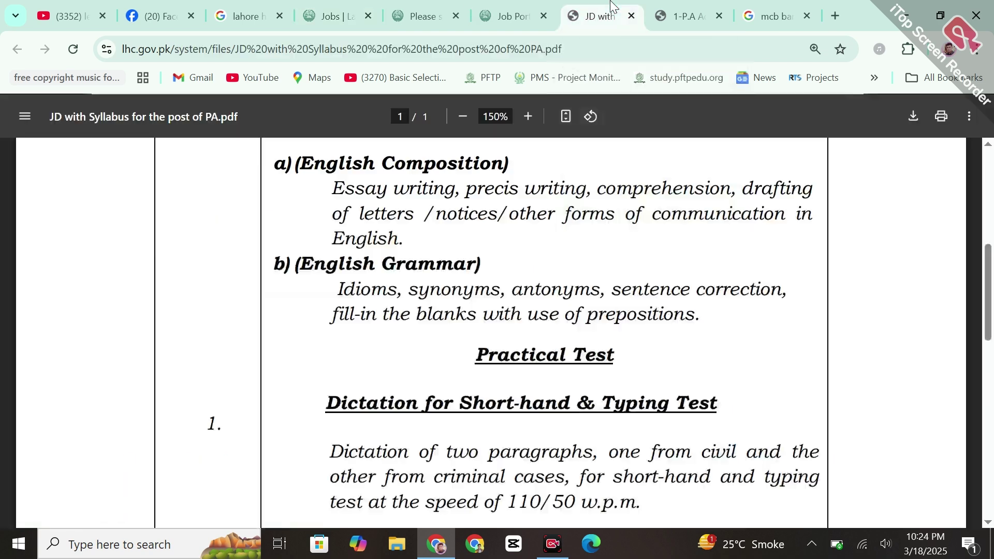
pyautogui.moveTo(990, 274); pyautogui.dragTo(991, 182)
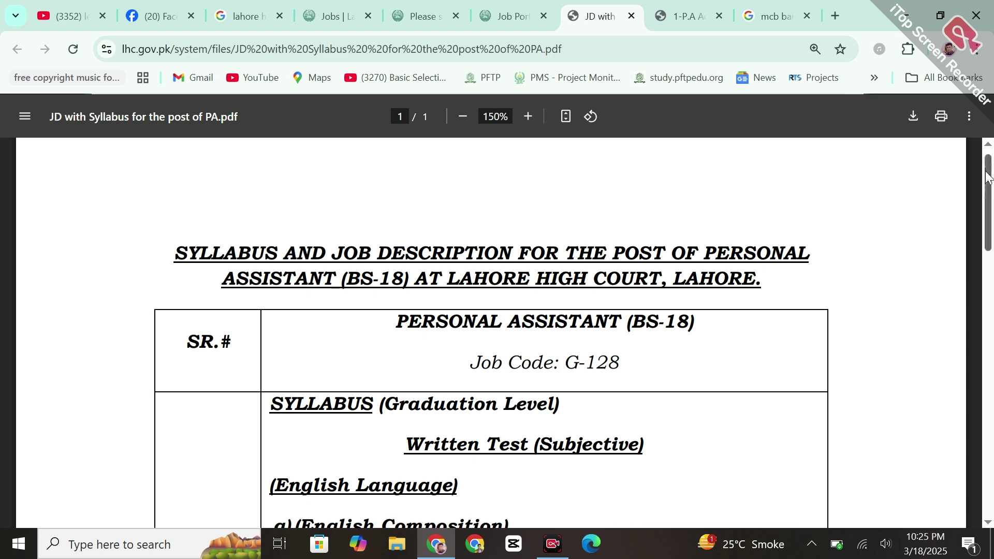
pyautogui.scroll(-2, 989, 207)
pyautogui.scroll(-2, 989, 207)
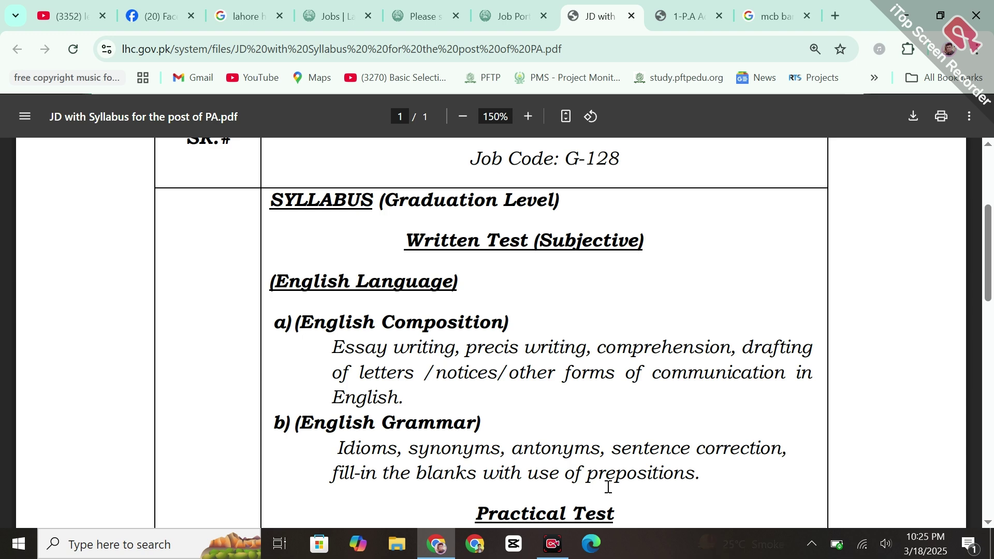
pyautogui.scroll(-5, 608, 487)
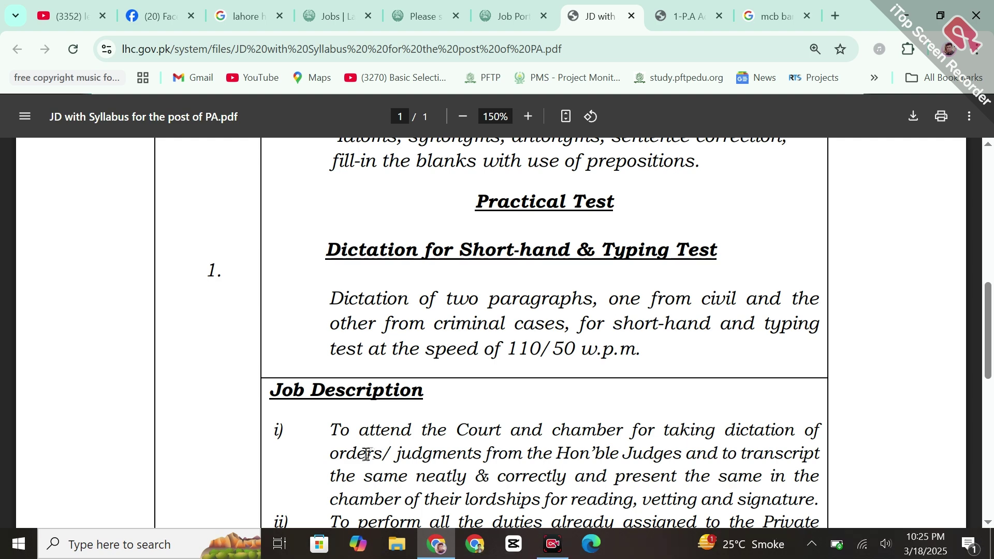
pyautogui.scroll(-4, 367, 454)
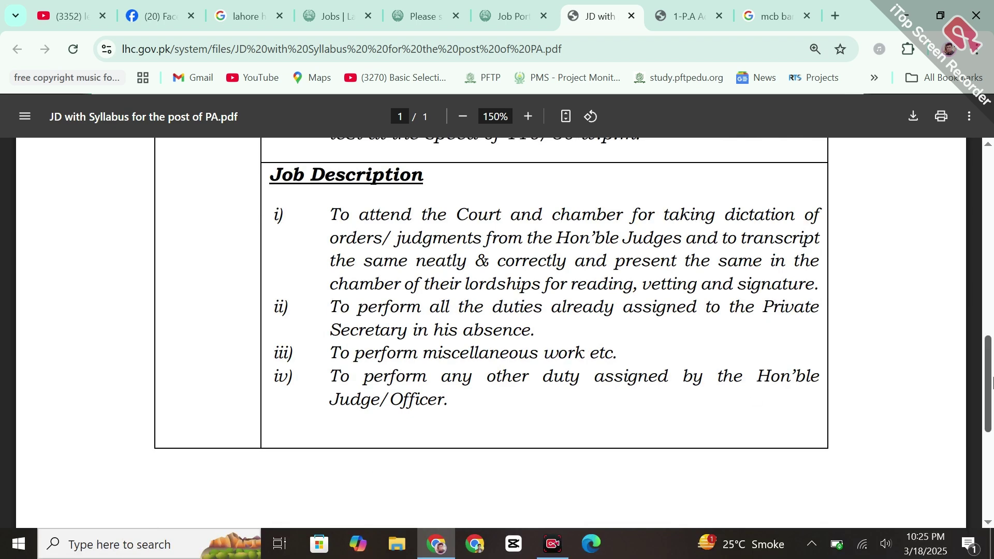
# Step: Go back over the Personal Assistant syllabus, the jobs page and the whole MCB deposit slip, ending on the syllabus
pyautogui.moveTo(989, 387)
pyautogui.mouseDown()
pyautogui.moveTo(989, 424)
pyautogui.moveTo(992, 391)
pyautogui.mouseUp()
pyautogui.scroll(14, 991, 387)
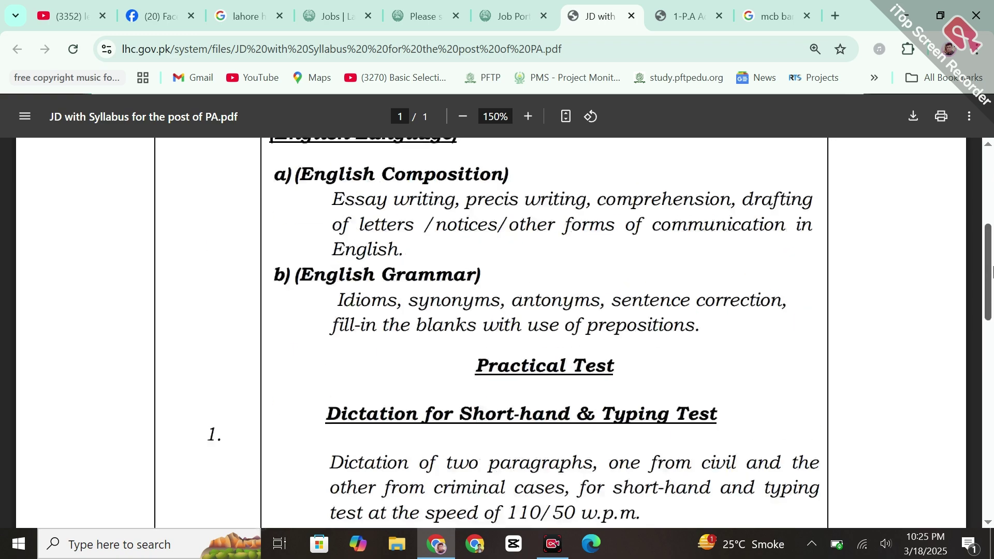
pyautogui.click(337, 7)
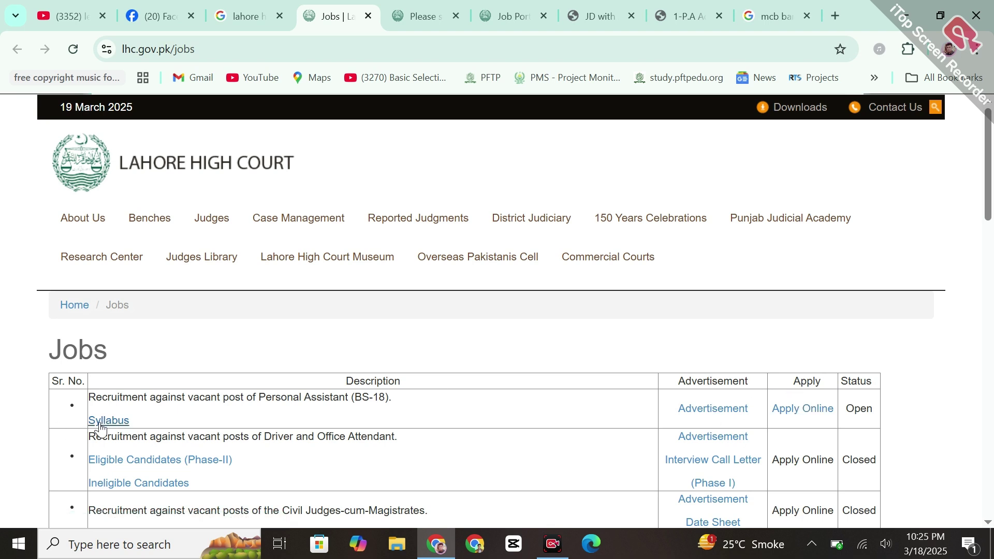
pyautogui.click(763, 7)
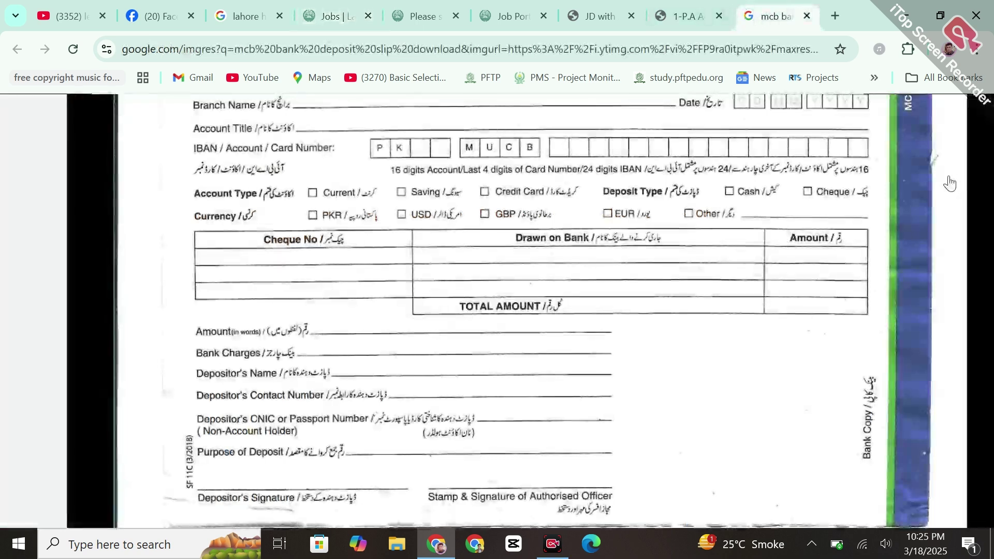
pyautogui.click(599, 250)
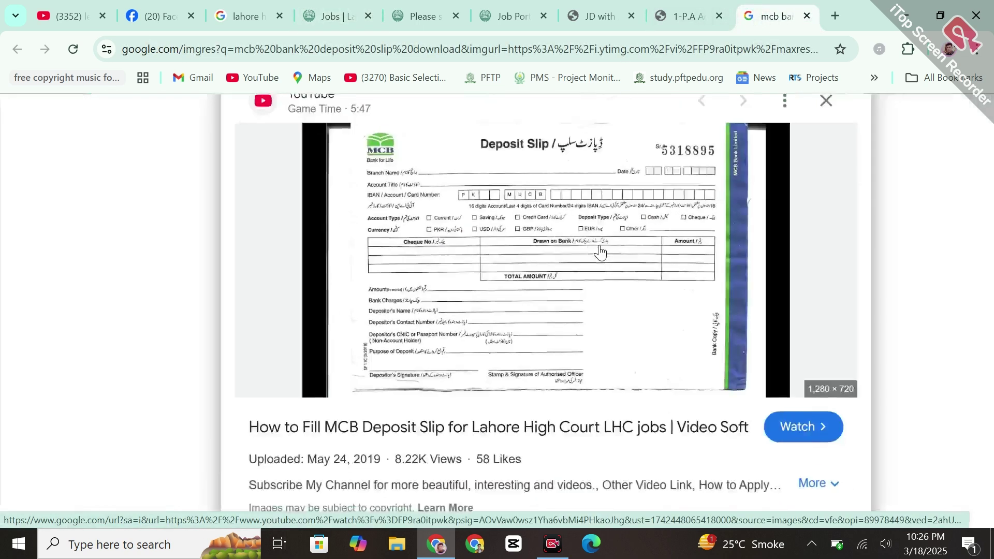
pyautogui.click(599, 6)
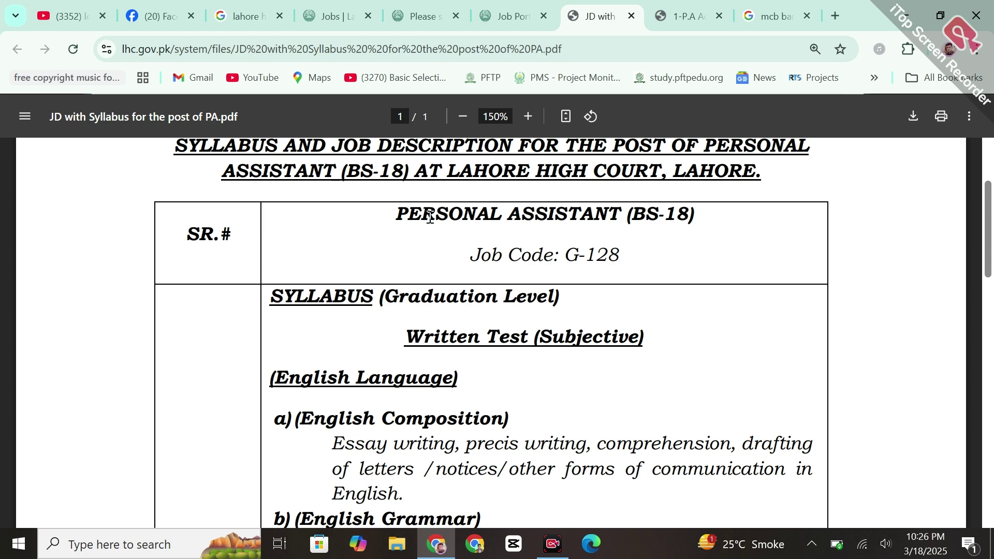
# Step: Inspect the Apply Online link in the Personal Assistant (BS-18) row of the Lahore High Court jobs page
pyautogui.click(340, 2)
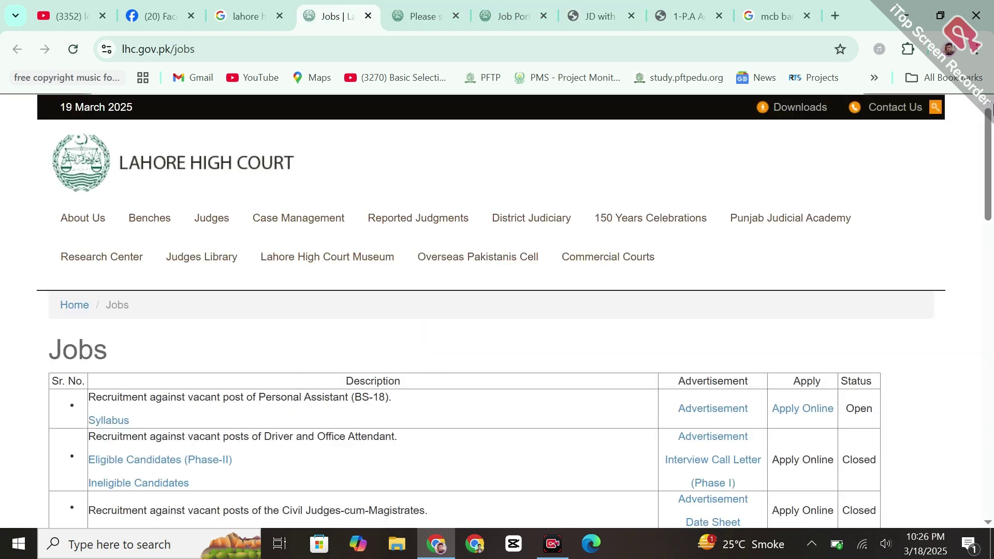
pyautogui.scroll(-3, 817, 257)
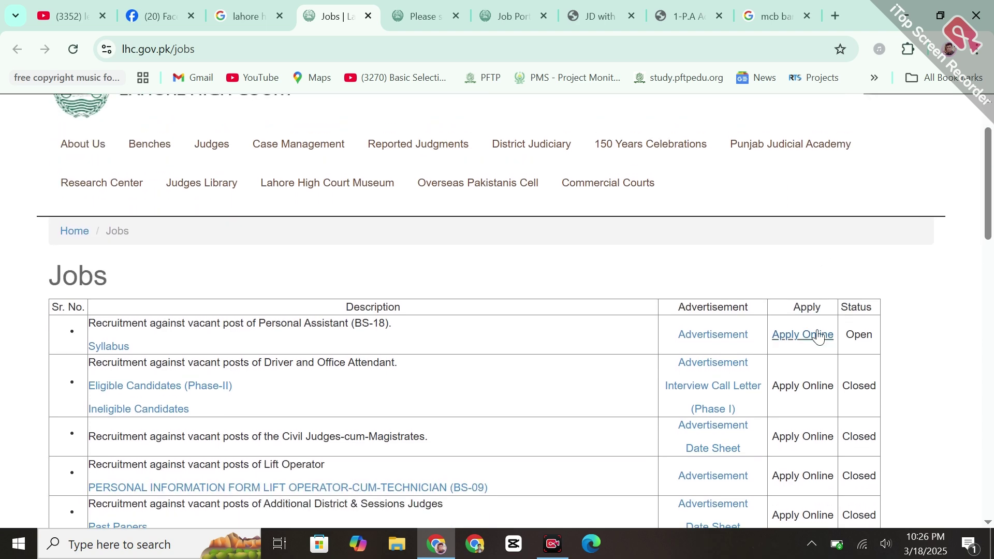
pyautogui.scroll(5, 818, 334)
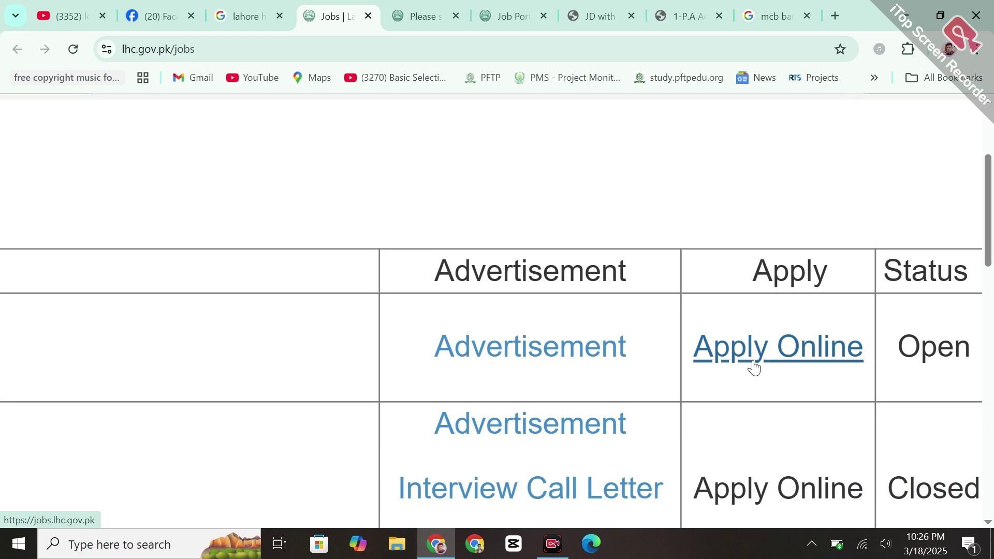
pyautogui.scroll(-3, 757, 366)
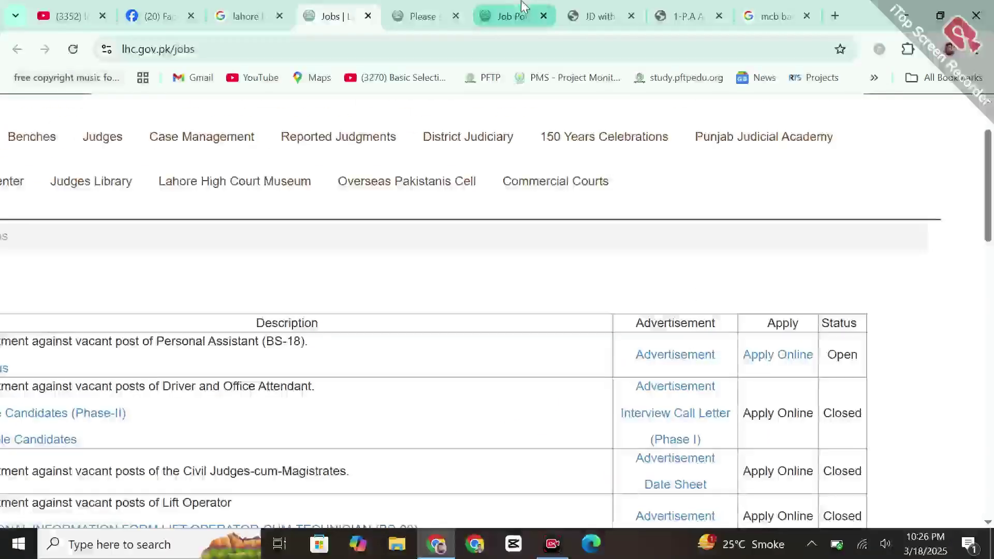
# Step: Look over the job portal's sign-in form, then open the new-account registration form and read through its fields
pyautogui.click(513, 16)
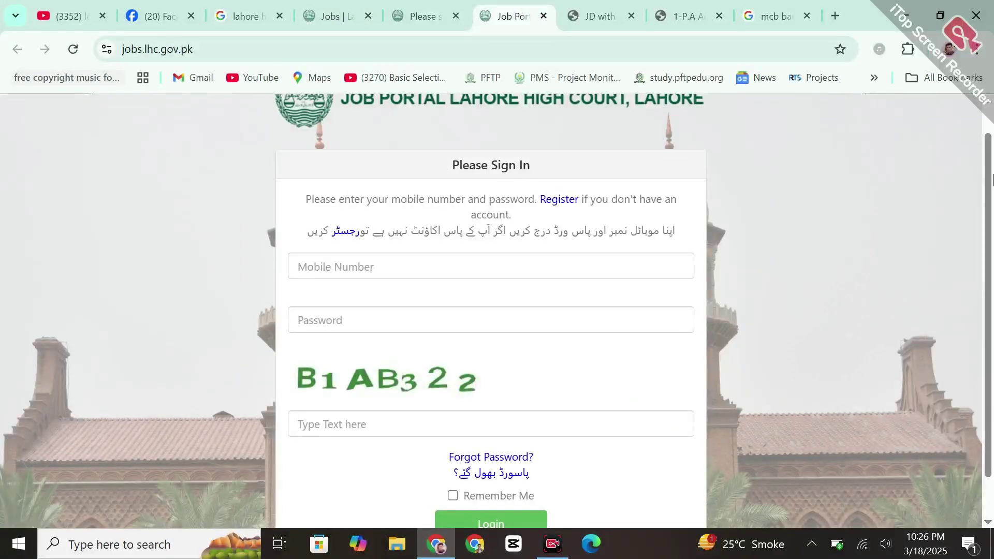
pyautogui.moveTo(992, 179); pyautogui.dragTo(992, 217)
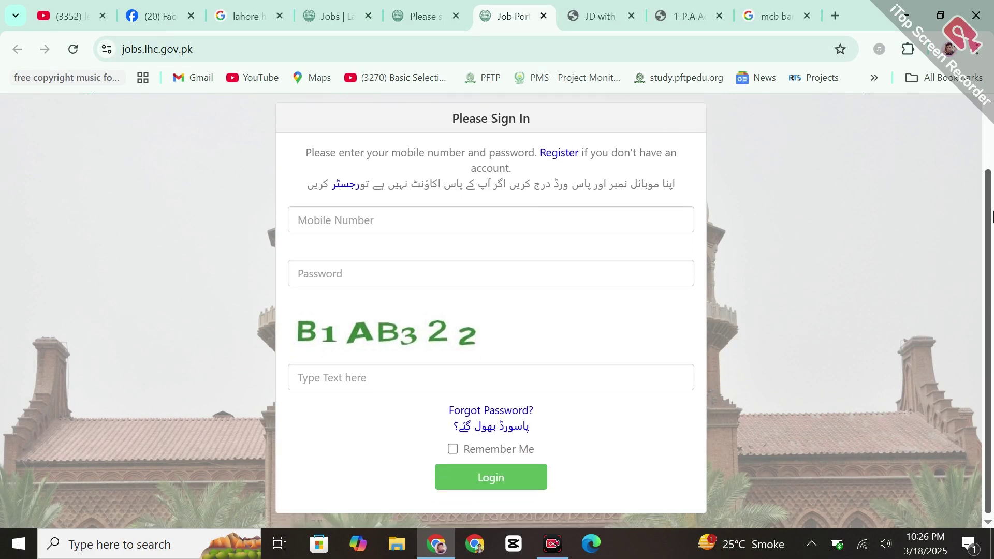
pyautogui.scroll(3, 552, 160)
pyautogui.click(553, 156)
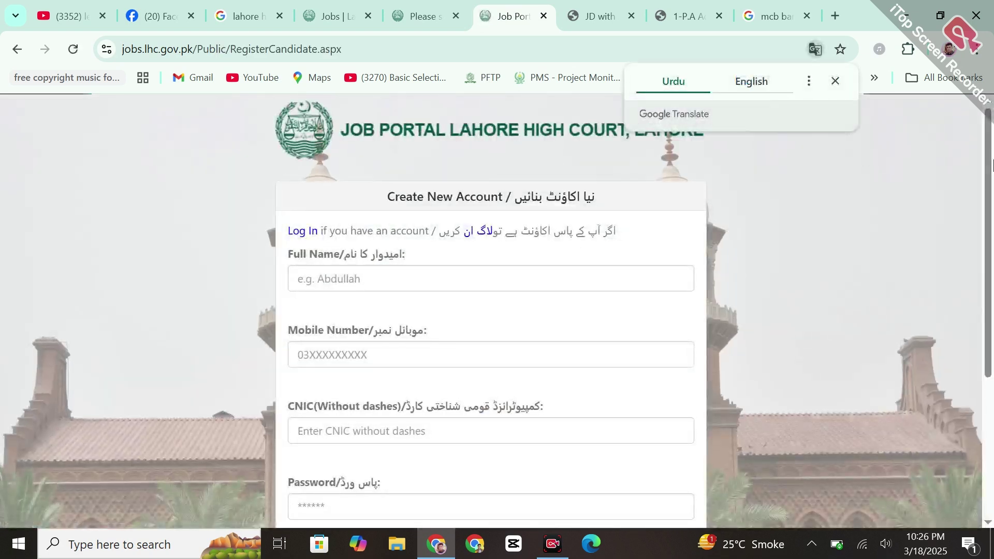
pyautogui.scroll(-2, 341, 196)
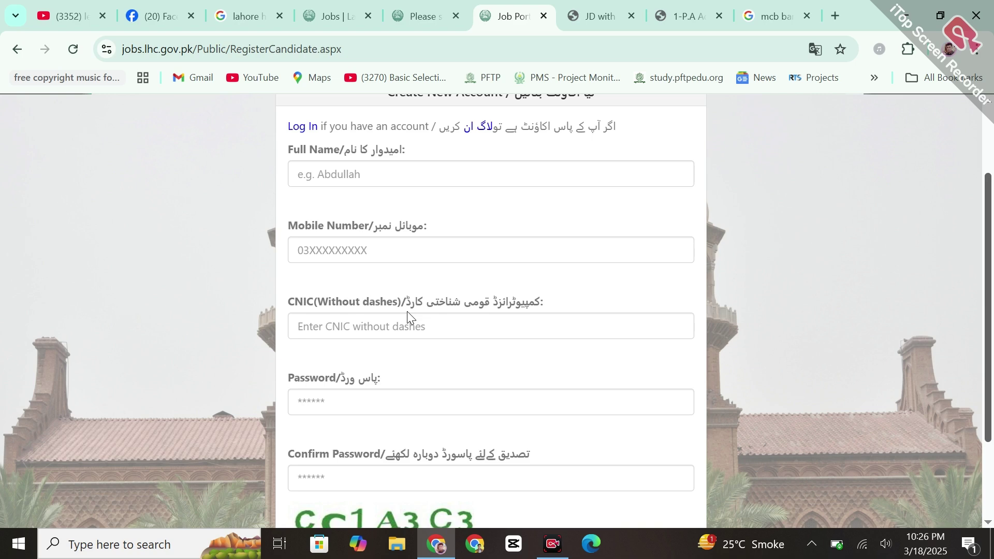
pyautogui.scroll(-3, 911, 318)
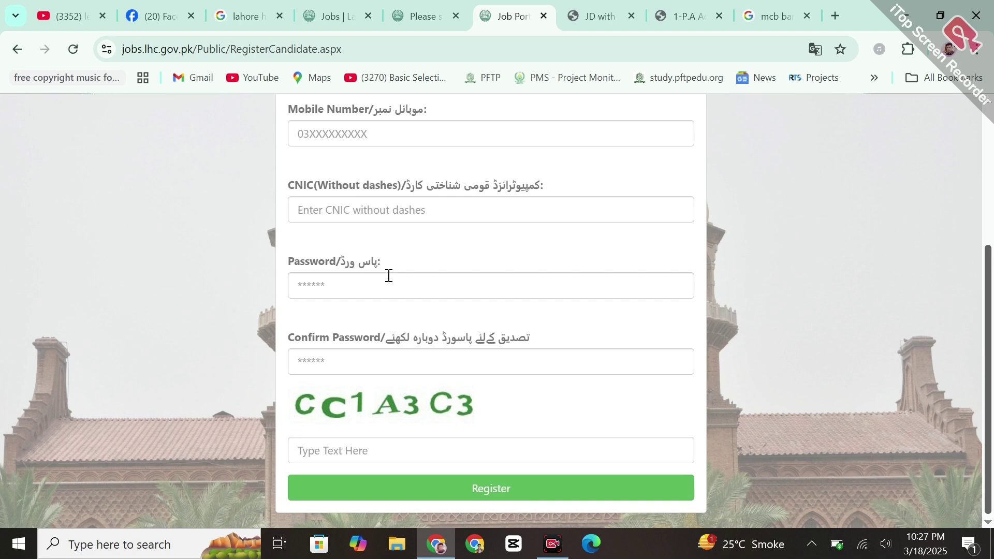
# Step: Enter a trial password in the registration form, examine the password rule, and go back to the sign-in page
pyautogui.click(385, 277)
pyautogui.write('**********')
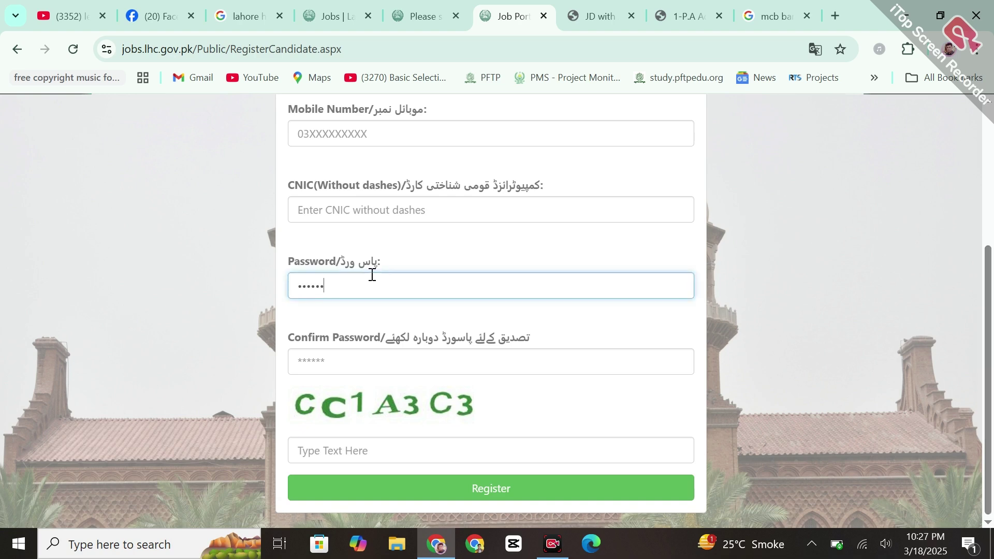
pyautogui.click(352, 354)
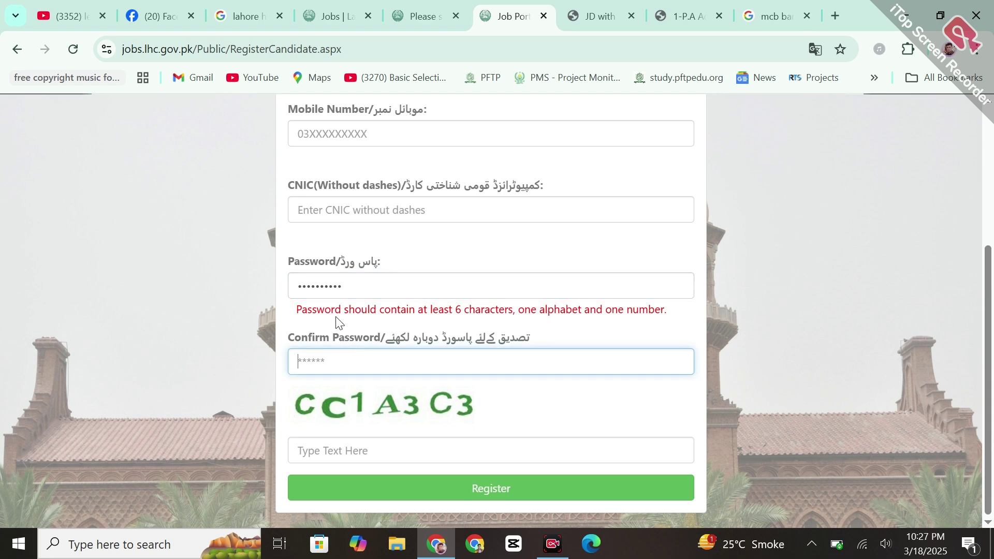
pyautogui.scroll(5, 485, 317)
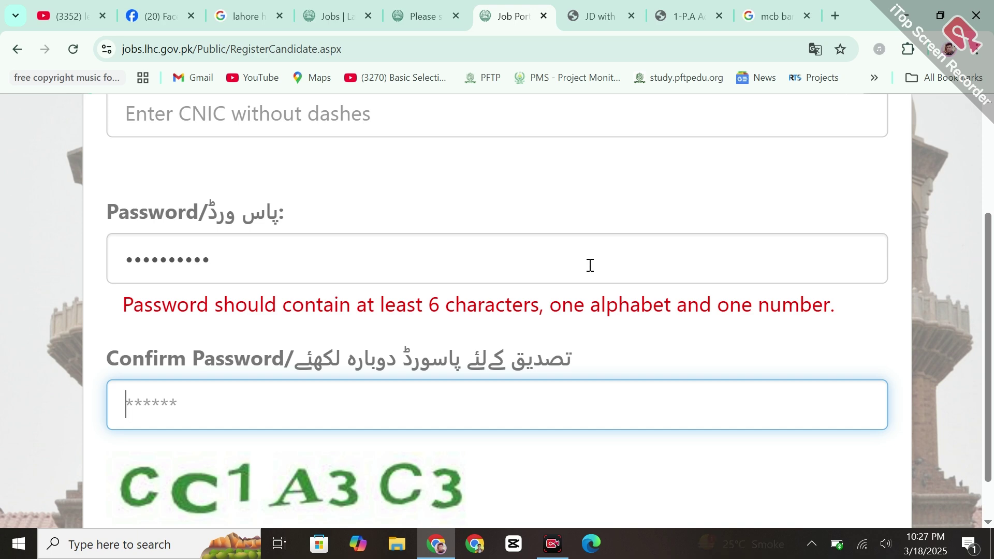
pyautogui.hotkey('ctrl', '-')
pyautogui.hotkey('ctrl', '-')
pyautogui.hotkey('ctrl', '-')
pyautogui.hotkey('ctrl', '-')
pyautogui.hotkey('ctrl', '-')
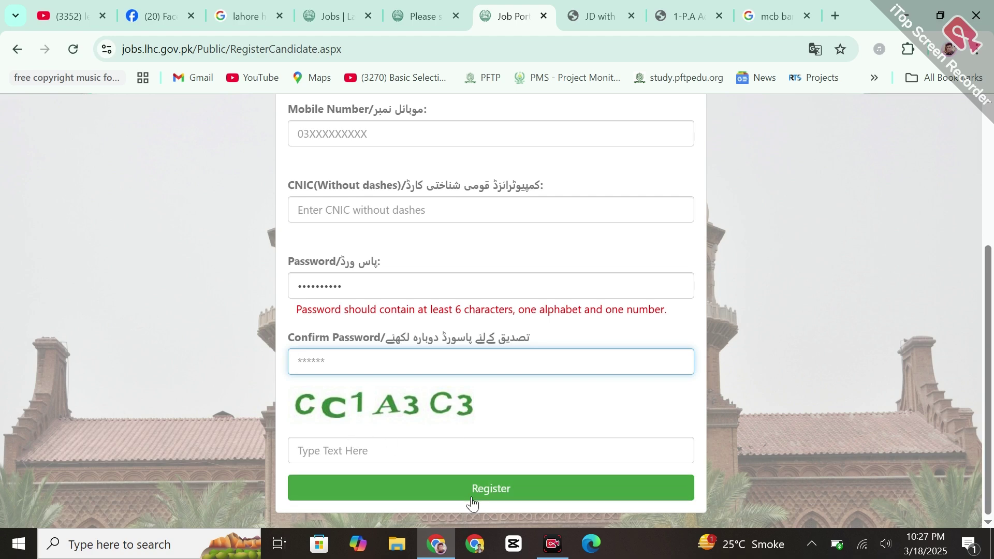
pyautogui.click(22, 52)
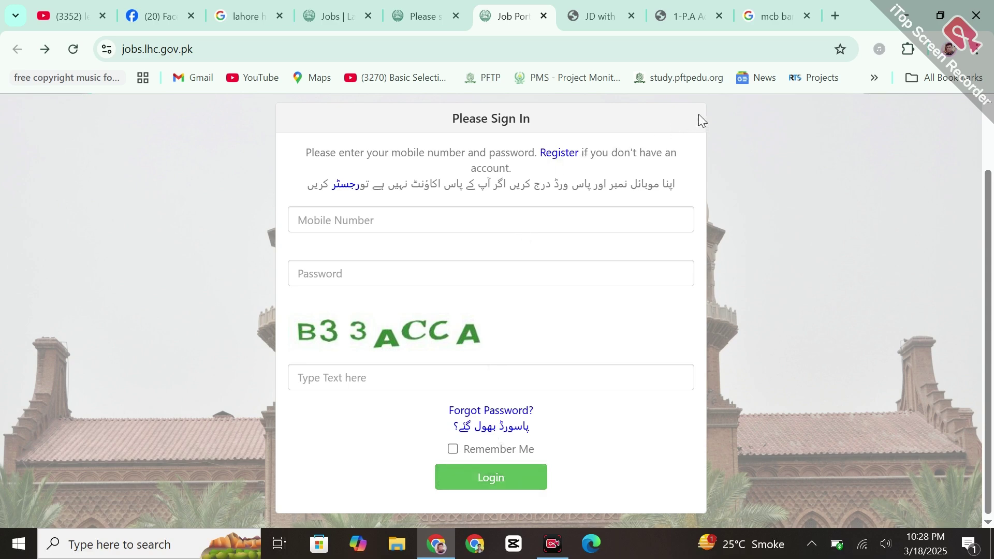
# Step: View the channel's Facebook page and return to the job portal's sign-in page
pyautogui.click(163, 7)
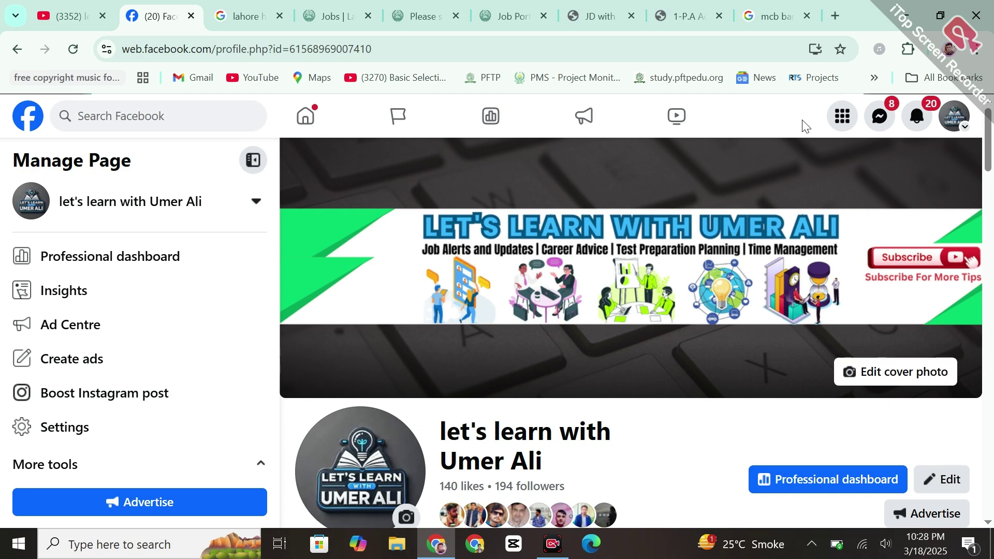
pyautogui.click(420, 7)
pyautogui.click(527, 6)
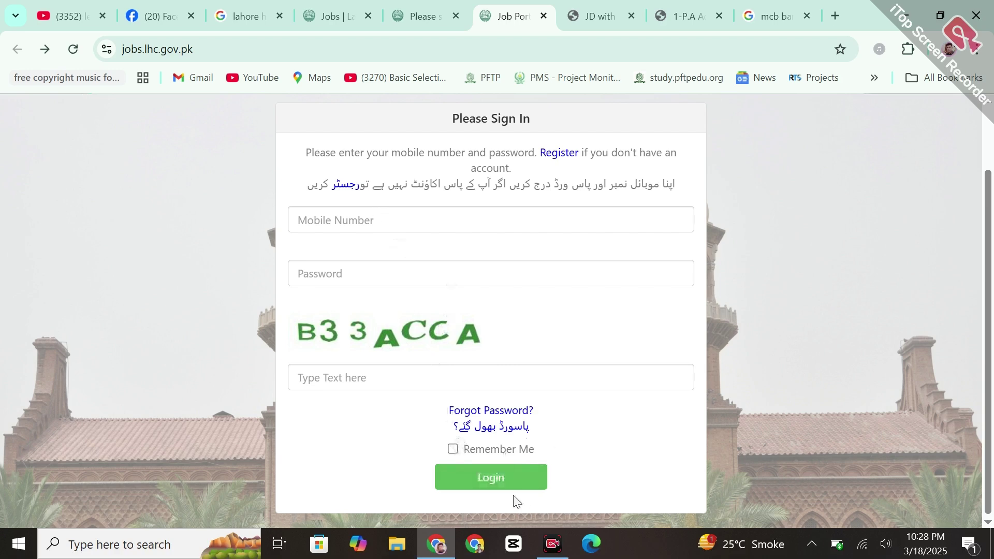
# Step: Start an application for the Personal Assistant post (G-128) from the signed-in portal's post selection page
pyautogui.click(421, 15)
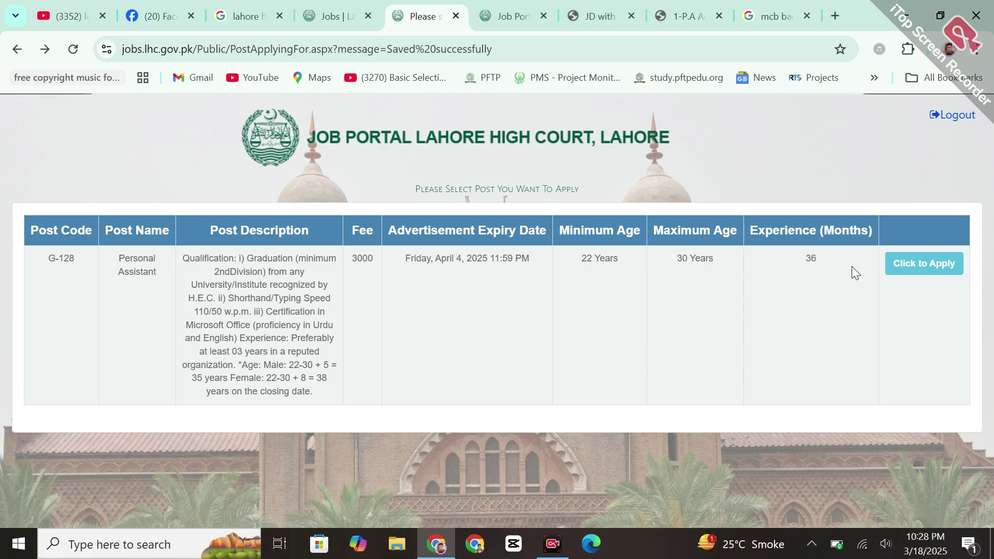
pyautogui.click(931, 273)
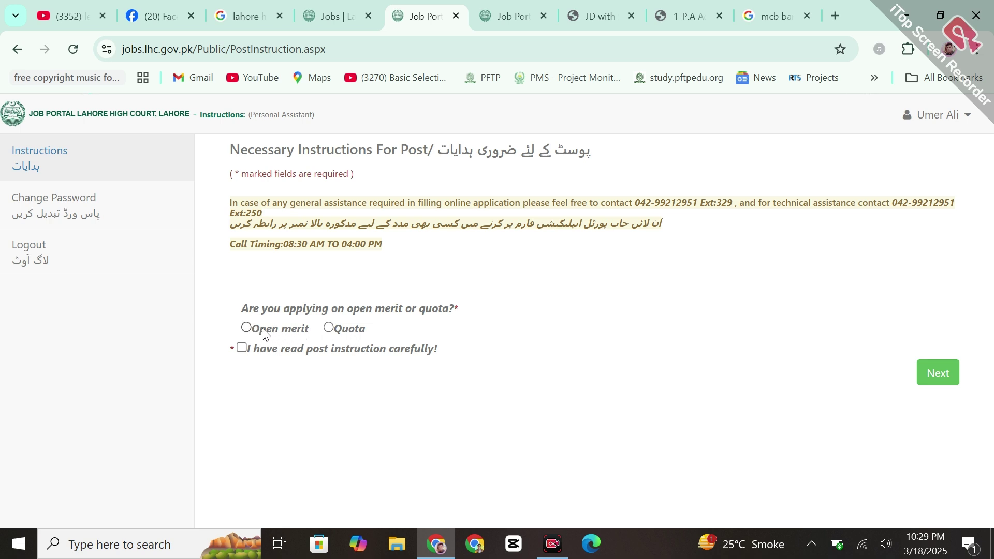
# Step: Check the open merit and quota seats in the Personal Assistant advertisement, then return to the post instructions page
pyautogui.hotkey('ctrl', 'Tab')
pyautogui.hotkey('ctrl', 'Tab')
pyautogui.hotkey('ctrl', 'Tab')
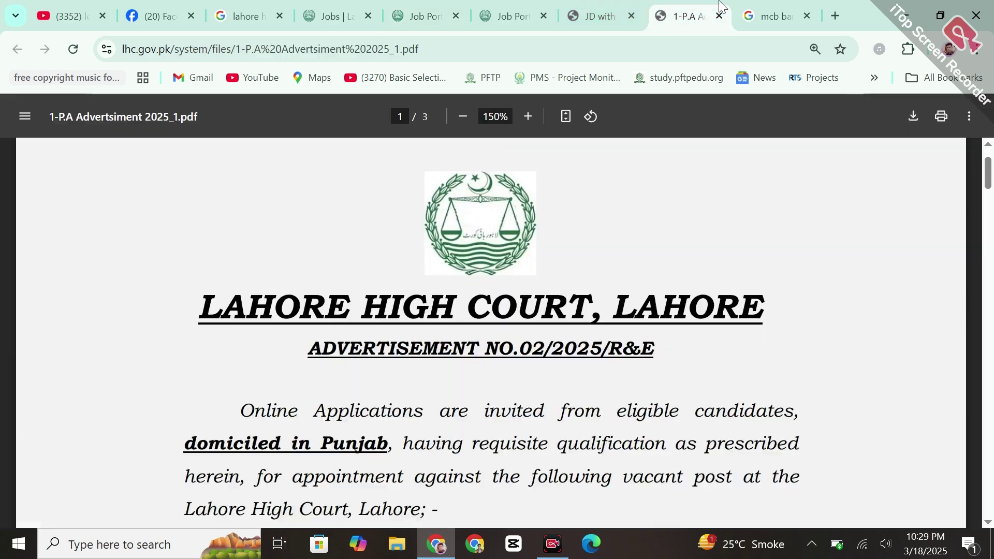
pyautogui.moveTo(990, 177); pyautogui.dragTo(991, 213)
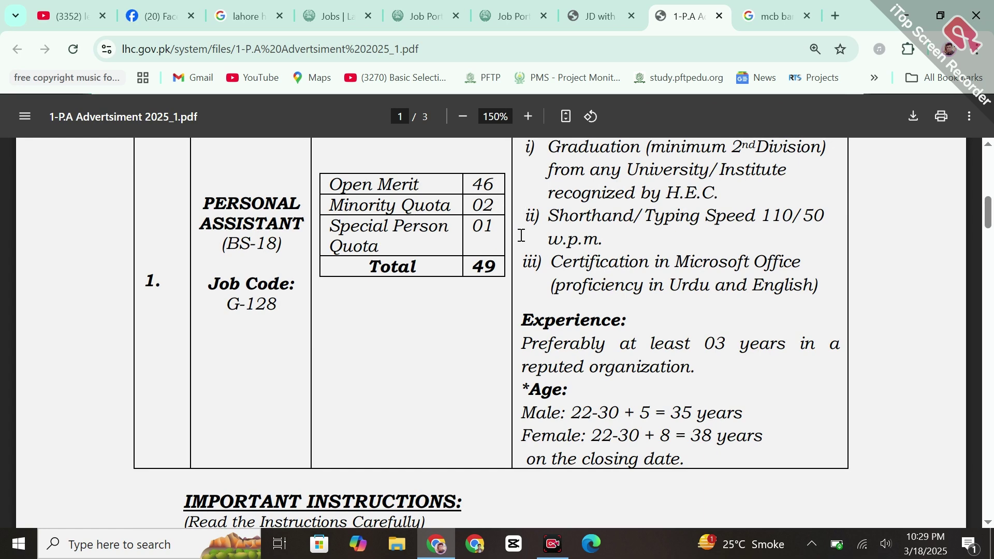
pyautogui.click(546, 6)
pyautogui.click(432, 12)
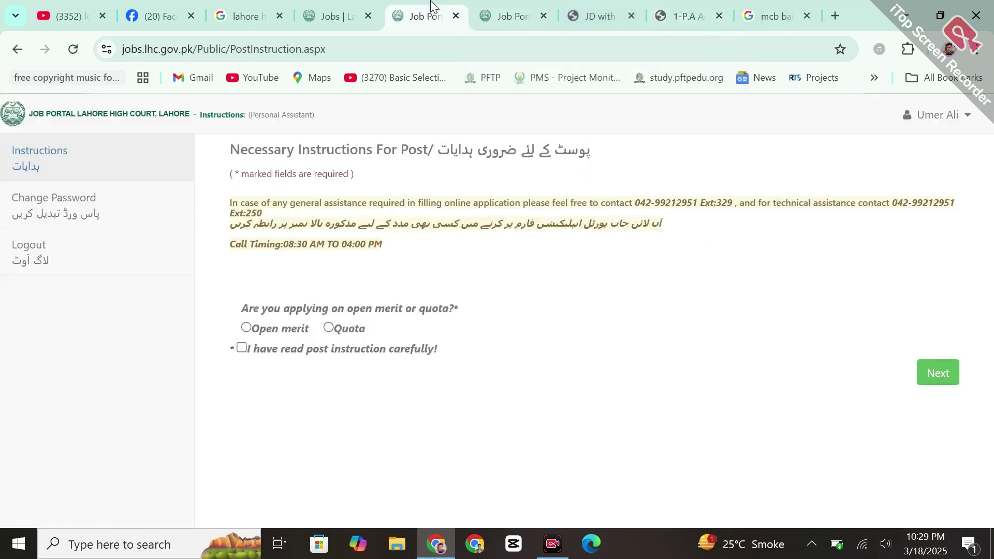
# Step: Choose Open merit, confirm that the post instructions have been read, and proceed to the application form
pyautogui.click(246, 327)
pyautogui.click(242, 349)
pyautogui.click(933, 373)
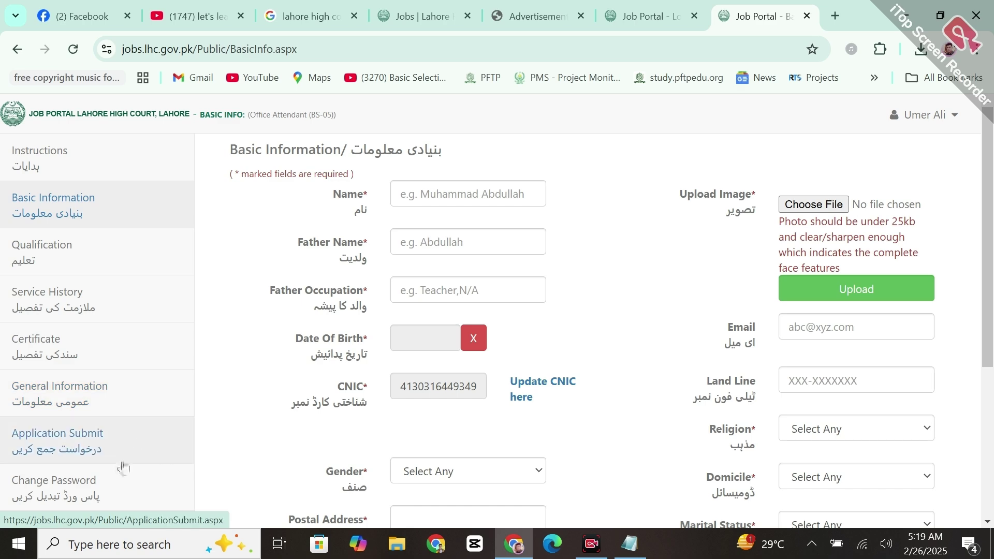
# Step: Highlight the 25kb photo limit on the Basic Information form, search Google for "25kb" in a new tab, and open 11zon's Compress image to 25KB tool
pyautogui.moveTo(992, 236)
pyautogui.mouseDown()
pyautogui.moveTo(992, 358)
pyautogui.moveTo(993, 249)
pyautogui.mouseUp()
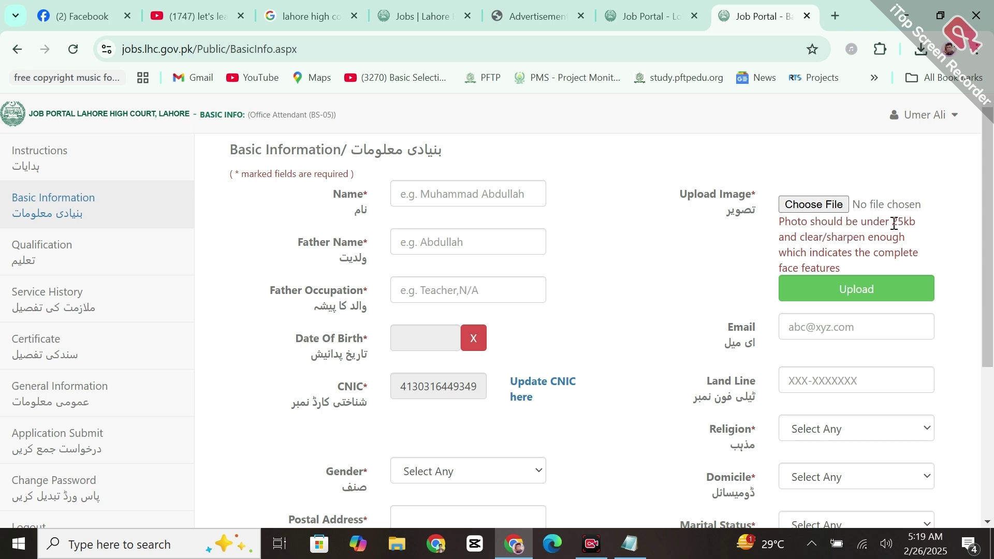
pyautogui.moveTo(893, 222); pyautogui.dragTo(915, 223)
pyautogui.click(834, 16)
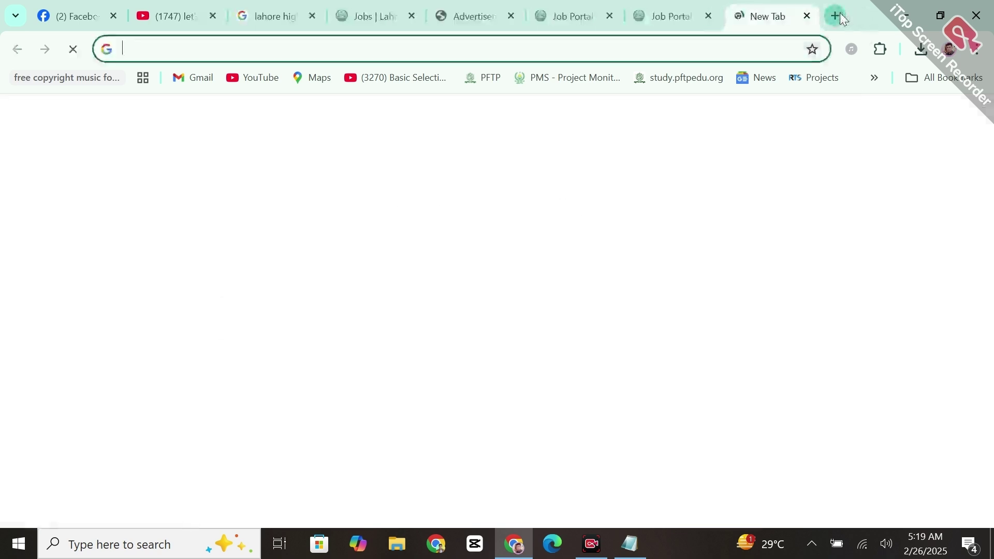
pyautogui.write('25kb')
pyautogui.press('Return')
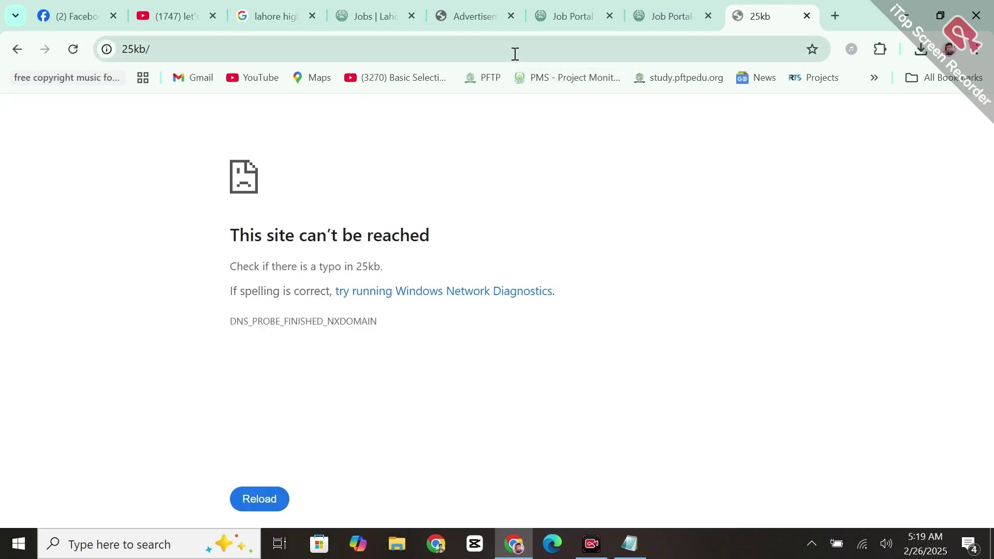
pyautogui.click(515, 54)
pyautogui.press('BackSpace')
pyautogui.write('25kb')
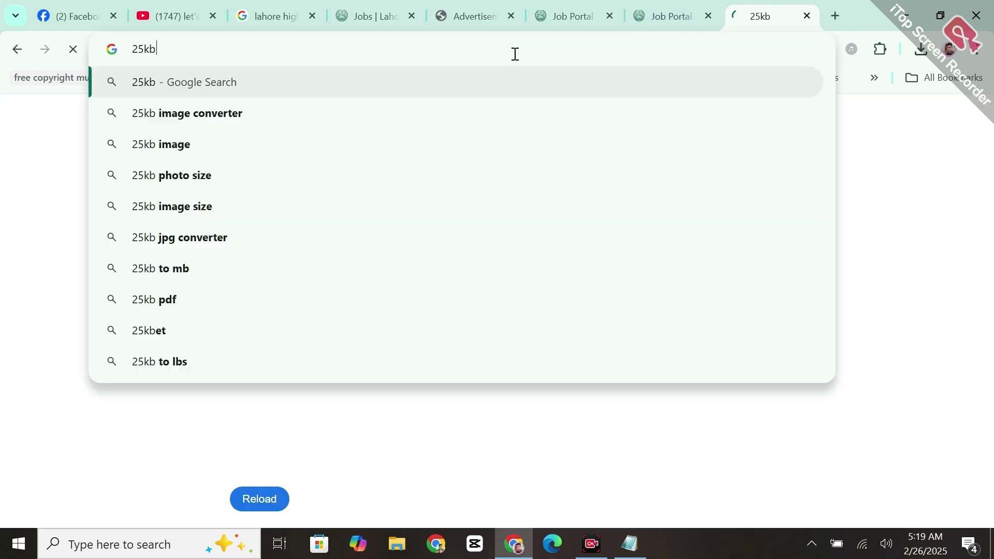
pyautogui.press('Return')
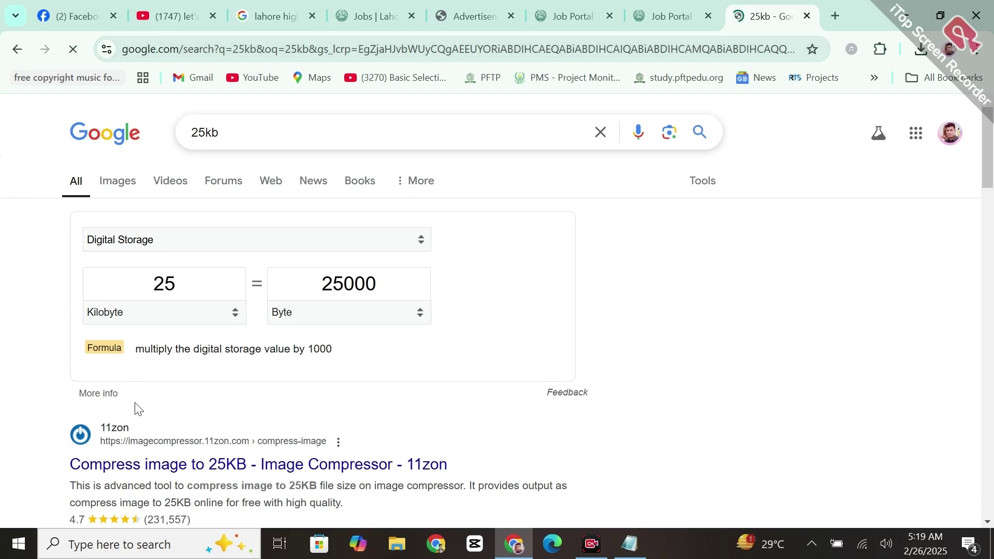
pyautogui.click(155, 468)
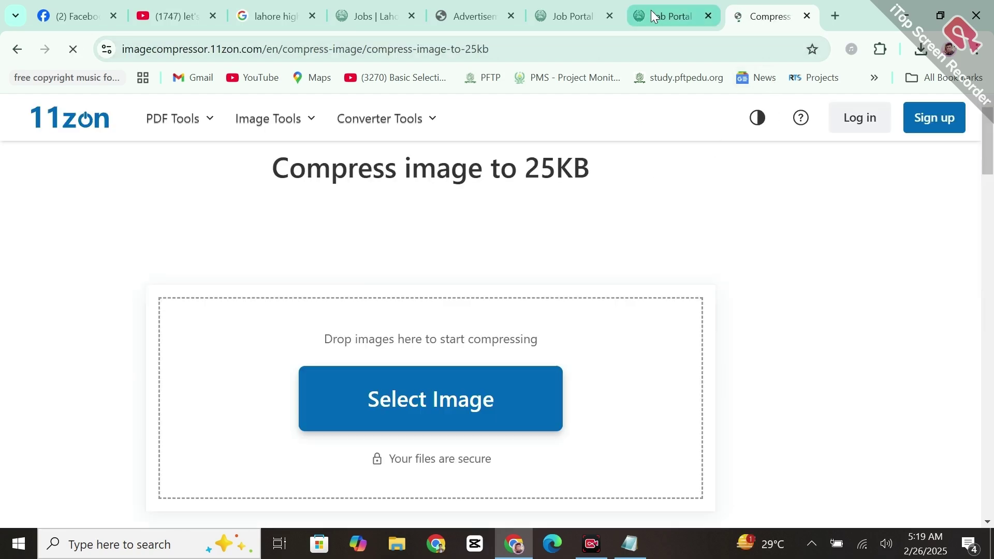
# Step: Return to the Basic Information form and look through its date of birth calendar and gender options without choosing any
pyautogui.click(717, 6)
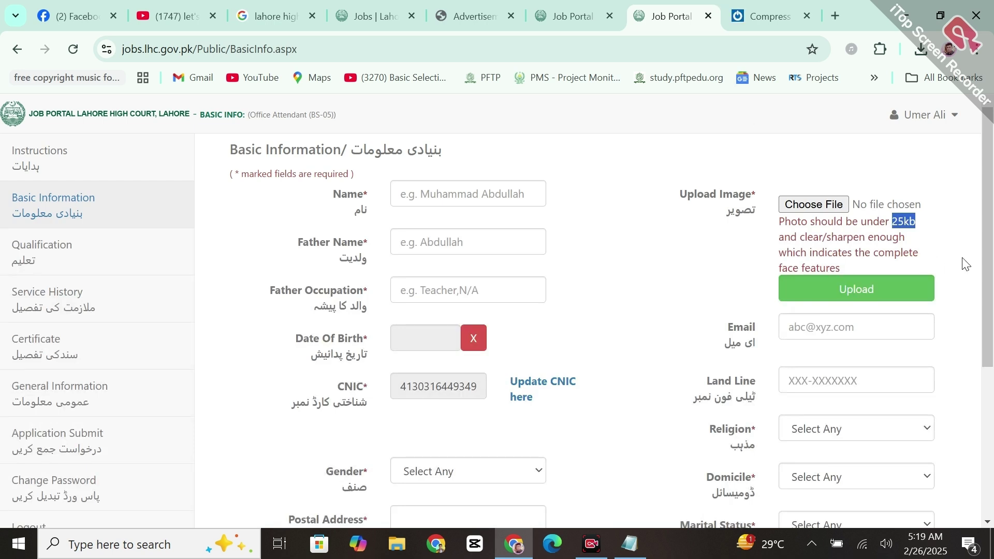
pyautogui.scroll(-1, 991, 264)
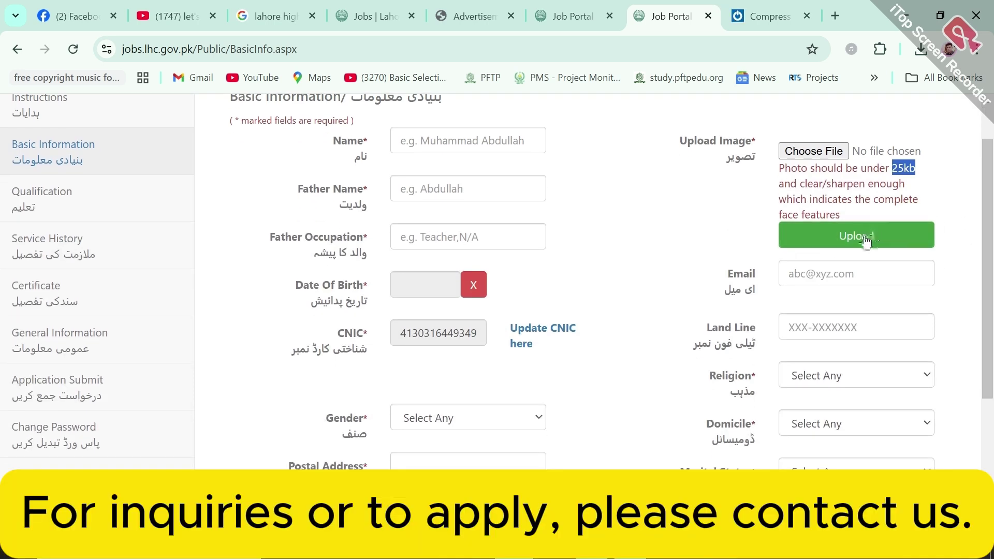
pyautogui.scroll(-1, 458, 230)
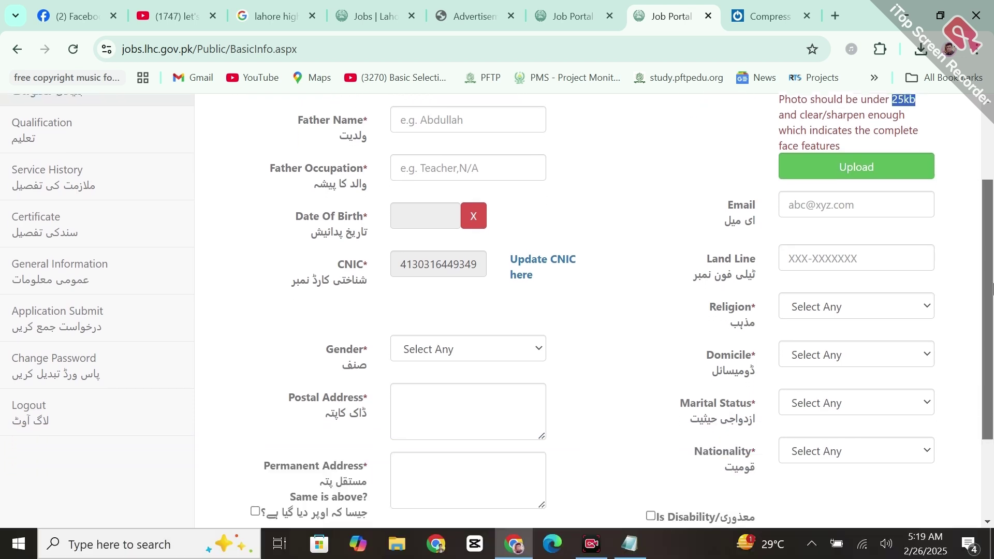
pyautogui.click(428, 211)
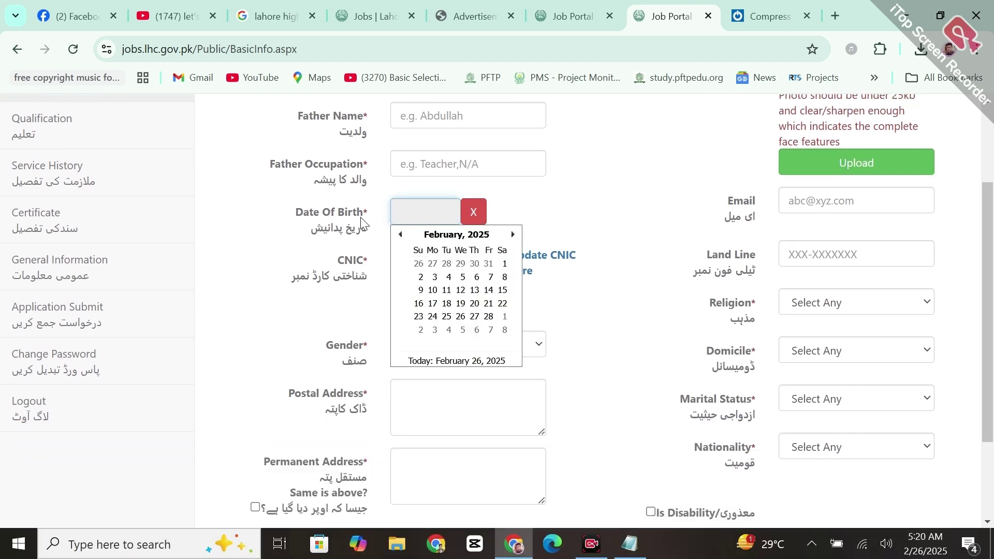
pyautogui.click(580, 216)
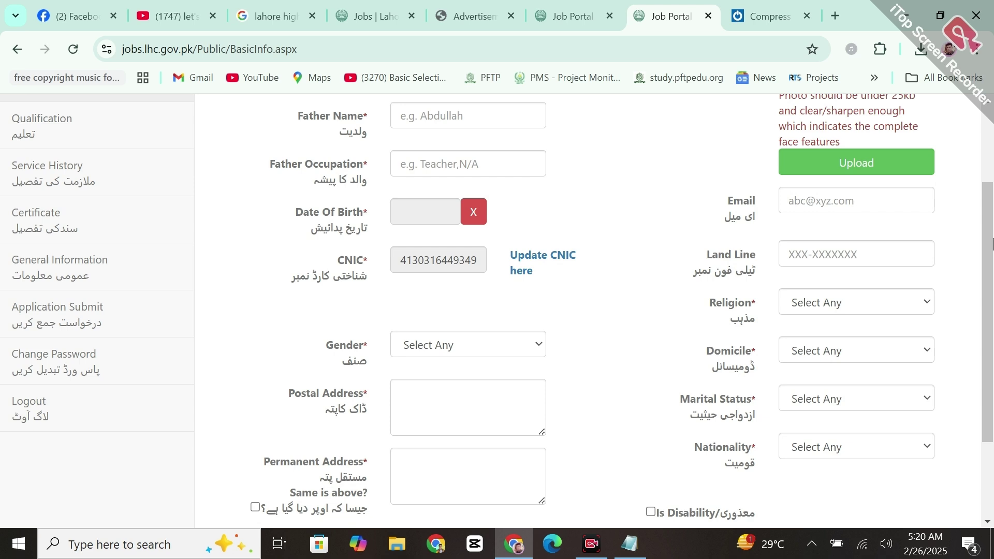
pyautogui.scroll(-1, 464, 195)
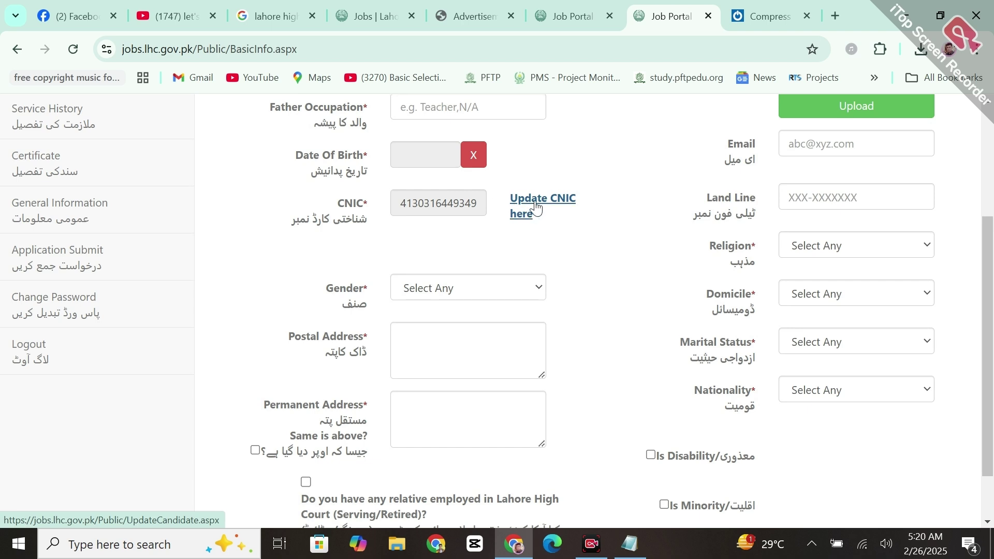
pyautogui.click(443, 292)
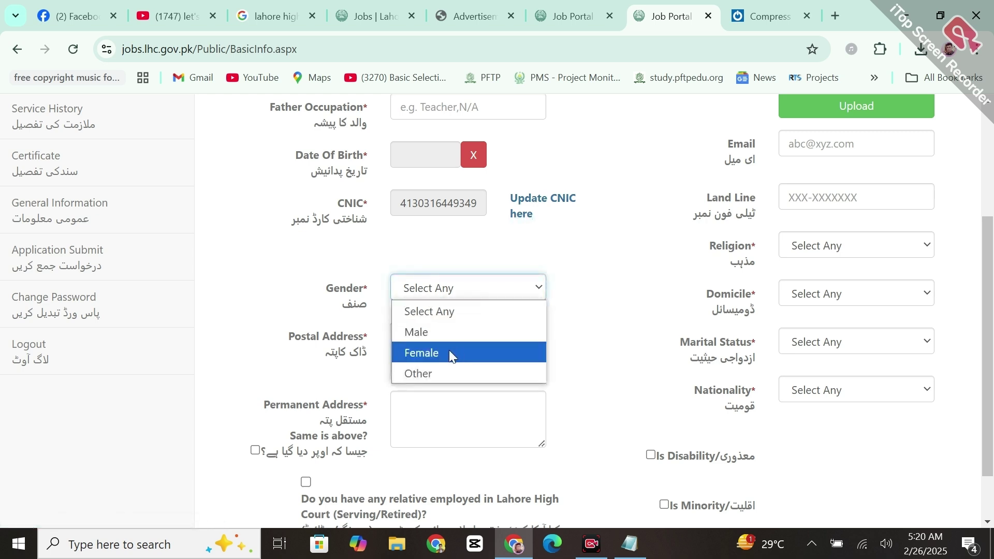
pyautogui.click(610, 311)
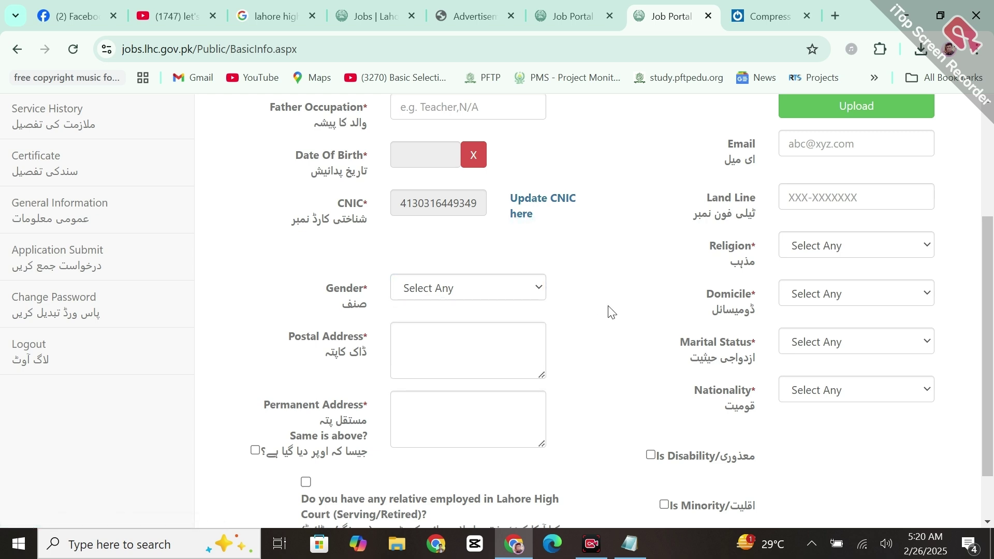
# Step: Look over the religion, domicile, marital status, same-address and nationality fields on the Basic Information form, leaving them unset
pyautogui.click(865, 257)
pyautogui.click(866, 256)
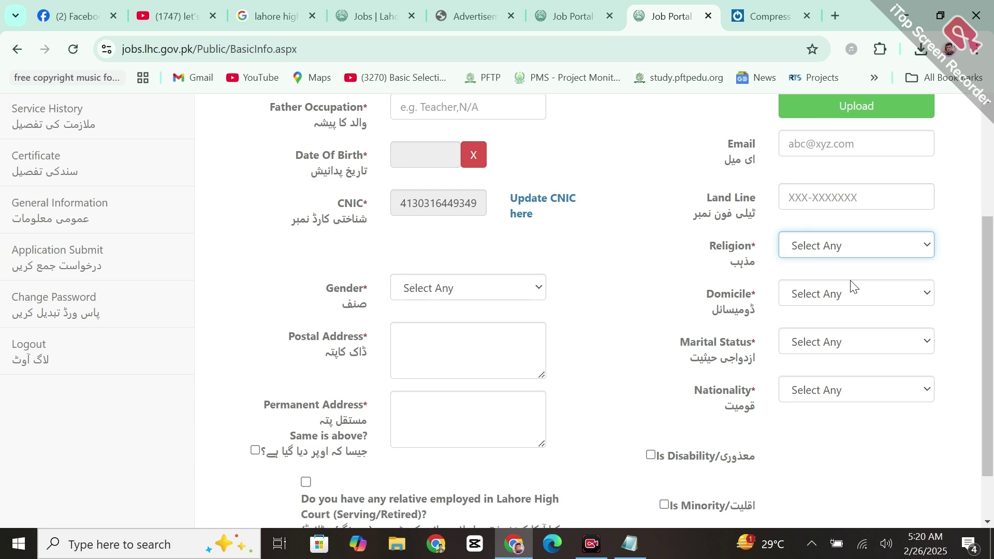
pyautogui.click(831, 307)
pyautogui.click(832, 308)
pyautogui.scroll(-1, 992, 378)
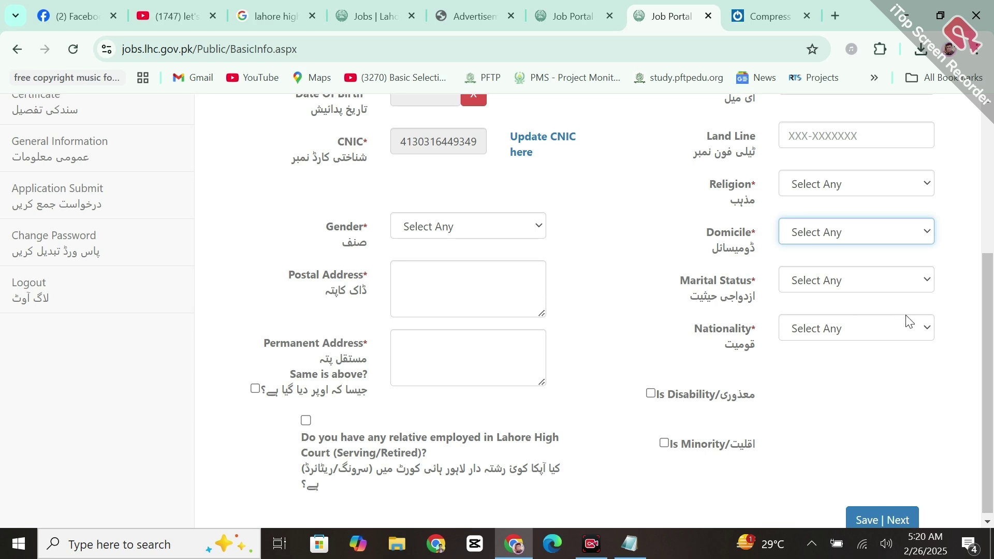
pyautogui.click(854, 282)
pyautogui.click(854, 283)
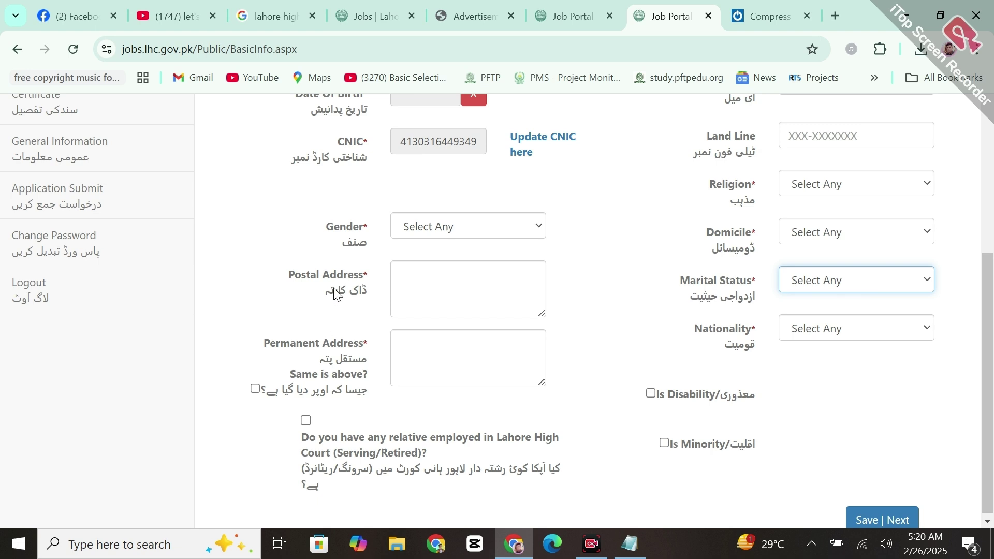
pyautogui.click(256, 393)
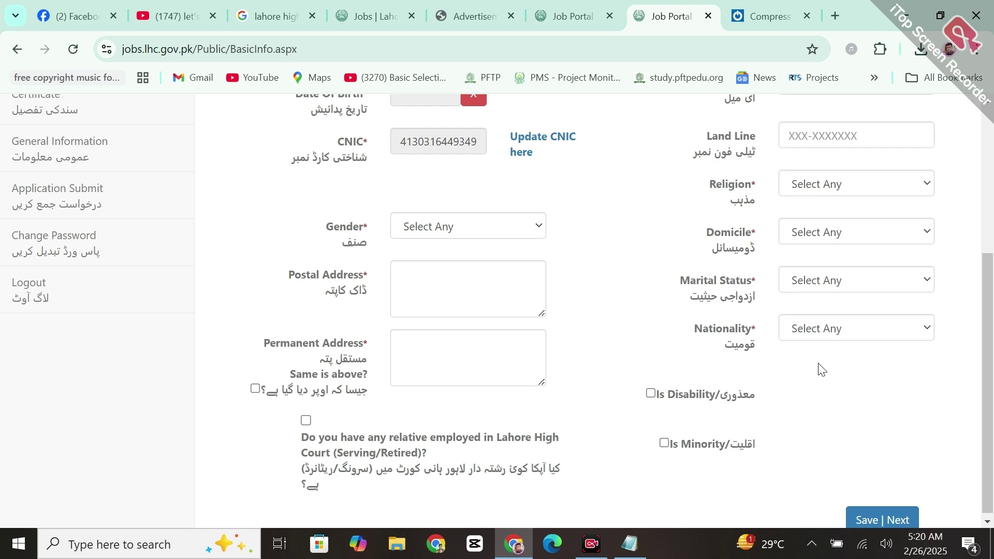
pyautogui.click(821, 333)
pyautogui.click(822, 332)
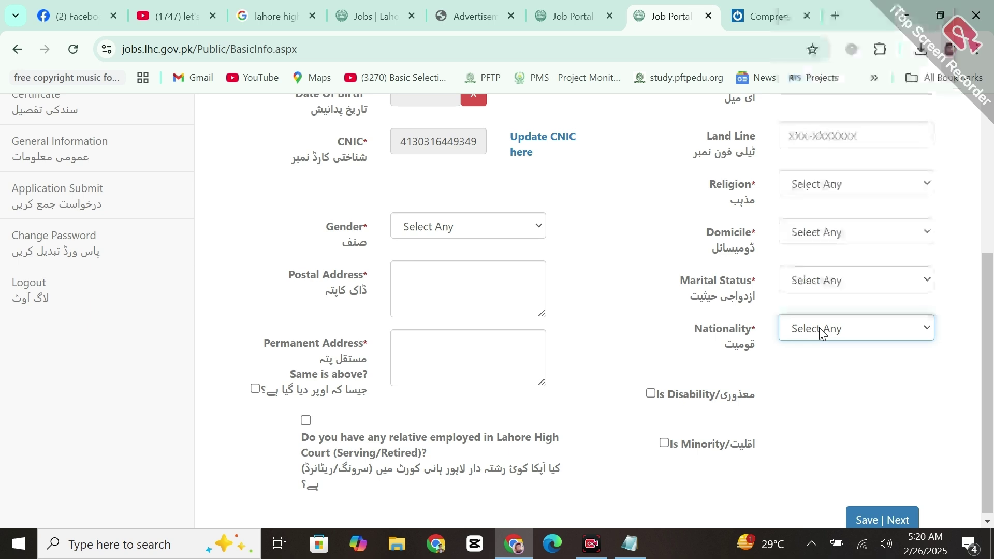
pyautogui.scroll(-1, 993, 306)
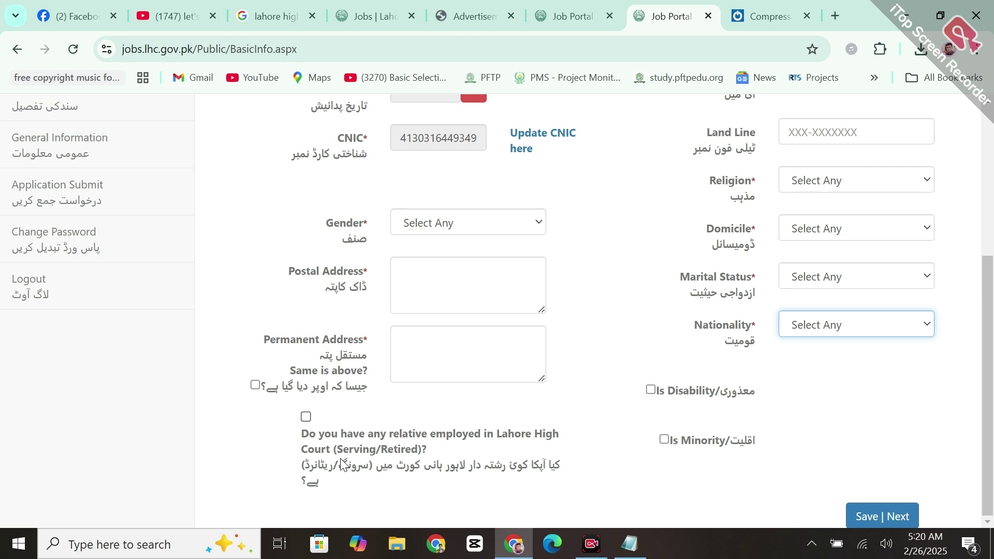
# Step: Tick the option for a relative employed in Lahore High Court, check its status choices, and clear it, toggling the minority option too
pyautogui.click(305, 417)
pyautogui.scroll(-2, 989, 383)
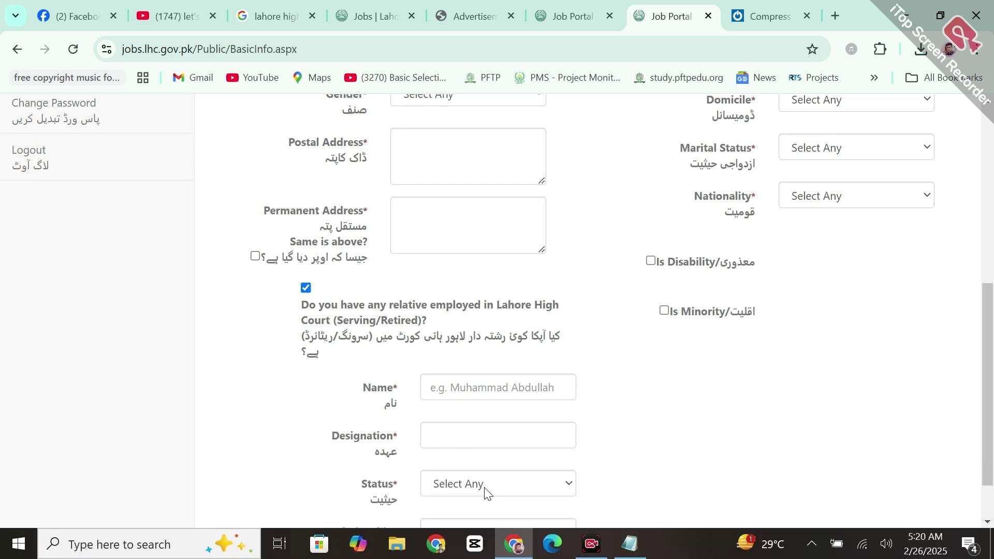
pyautogui.click(487, 493)
pyautogui.click(484, 491)
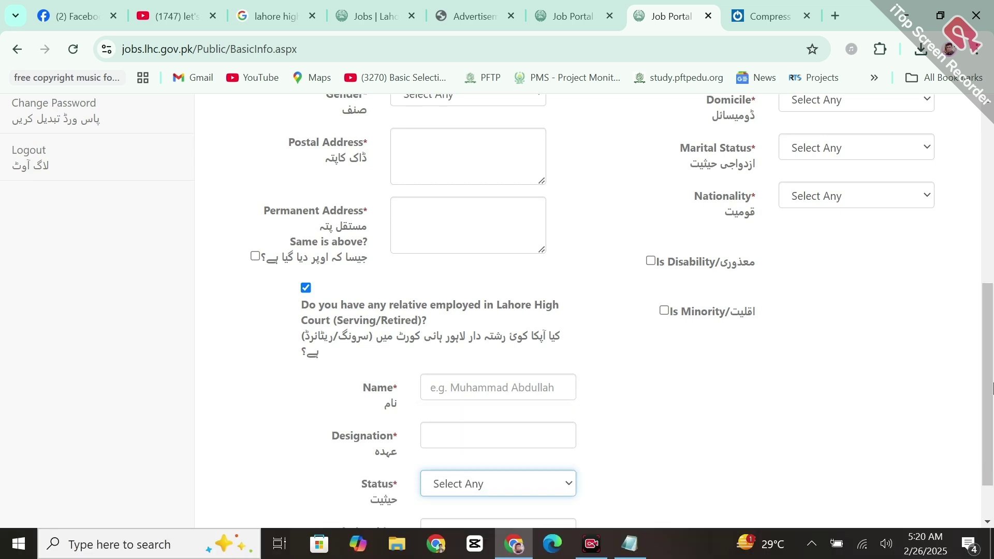
pyautogui.scroll(-1, 486, 491)
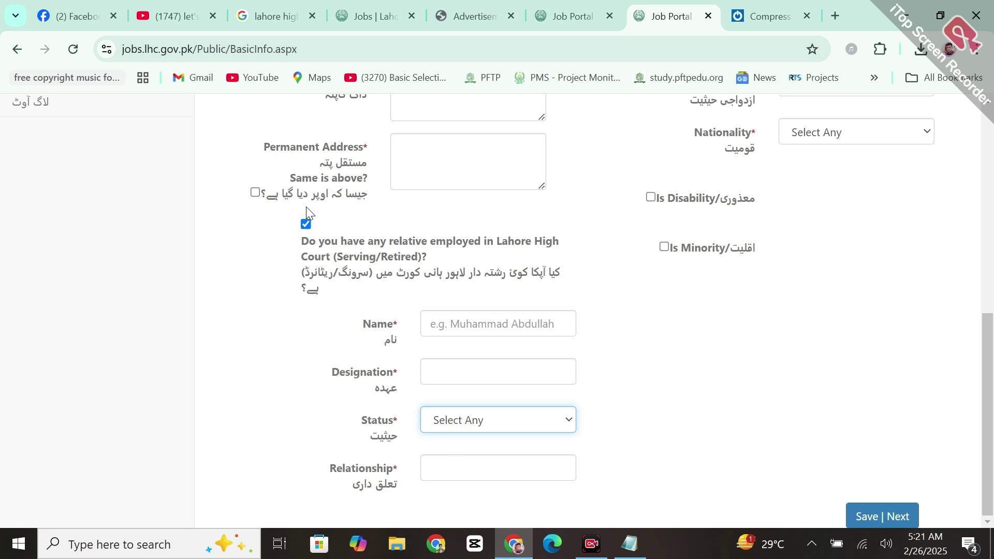
pyautogui.click(306, 224)
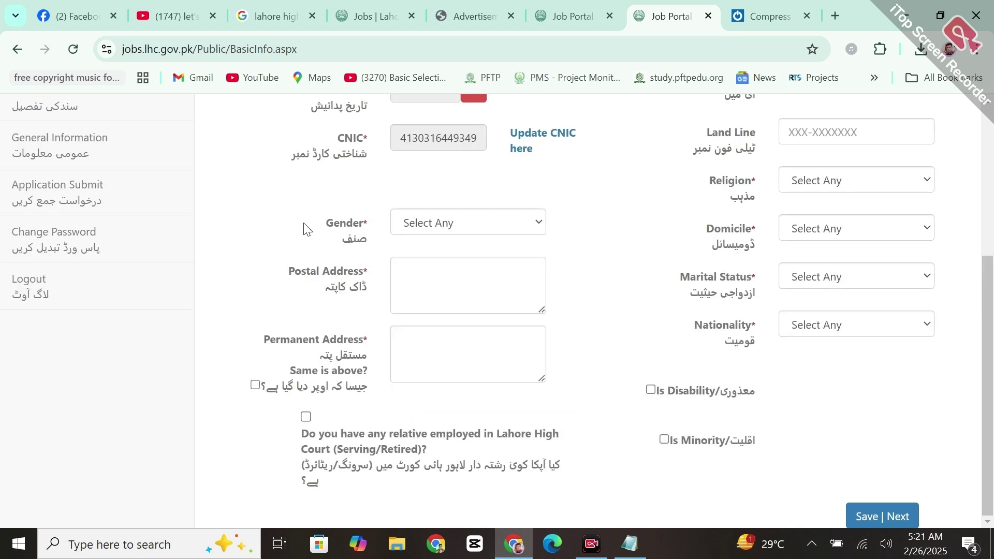
pyautogui.click(664, 440)
pyautogui.click(664, 440)
# Step: Open the Qualification section and set the degree level to Matriculation, the title to Matric and the result type to Marks
pyautogui.moveTo(992, 362); pyautogui.dragTo(992, 150)
pyautogui.click(34, 245)
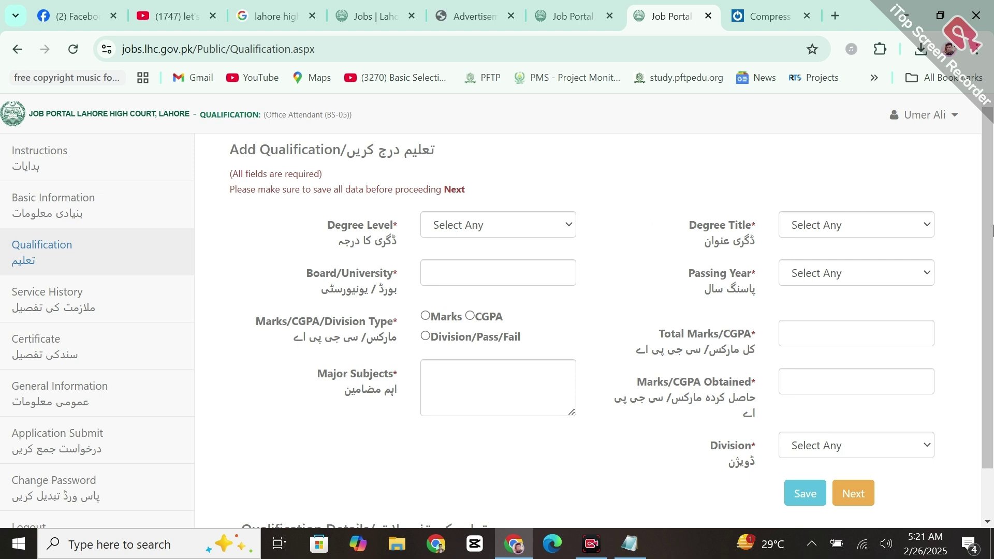
pyautogui.click(509, 226)
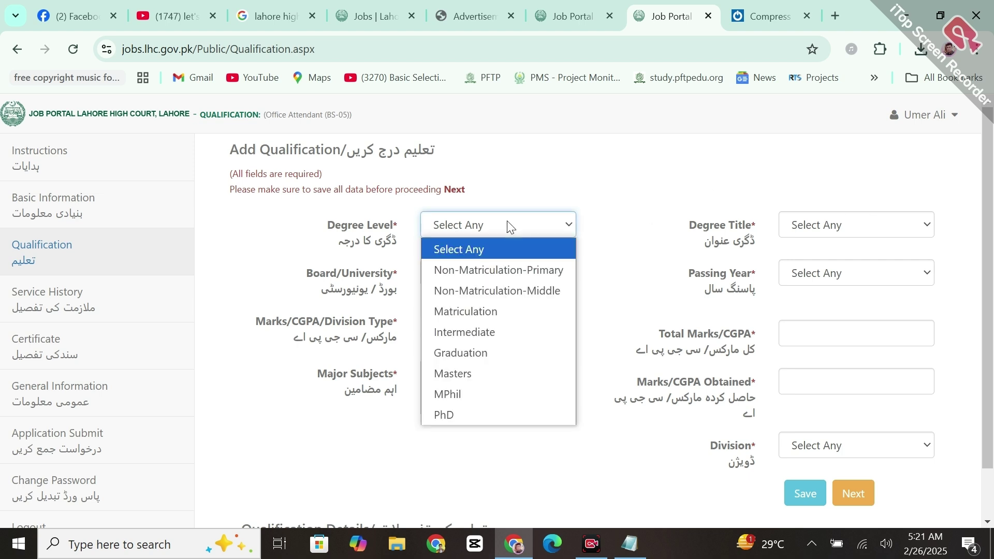
pyautogui.click(474, 312)
pyautogui.click(850, 225)
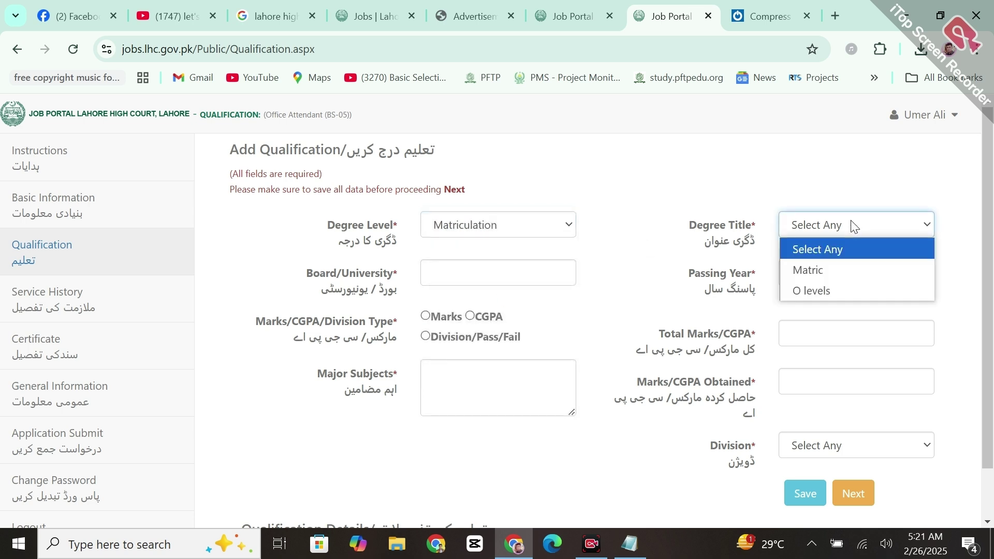
pyautogui.click(827, 272)
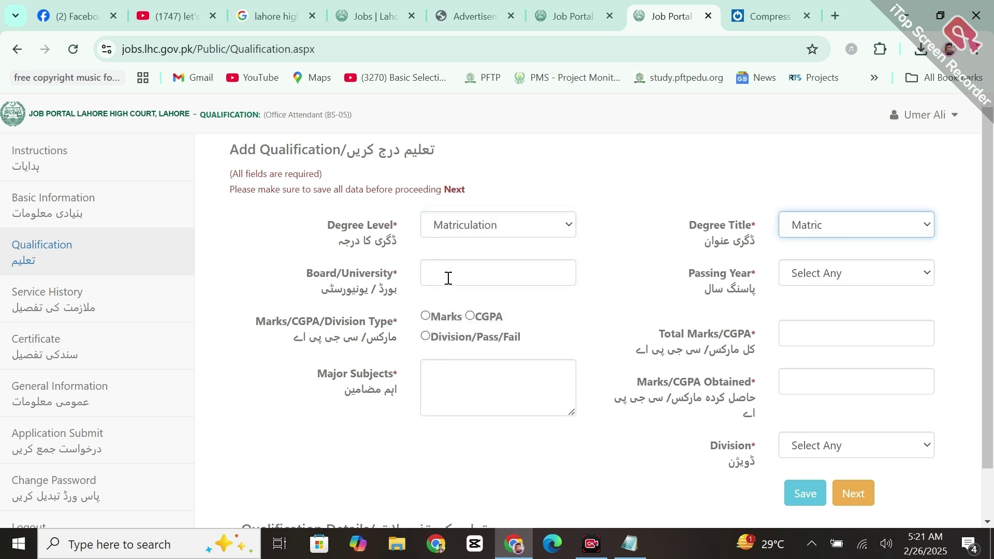
pyautogui.click(868, 283)
pyautogui.click(869, 283)
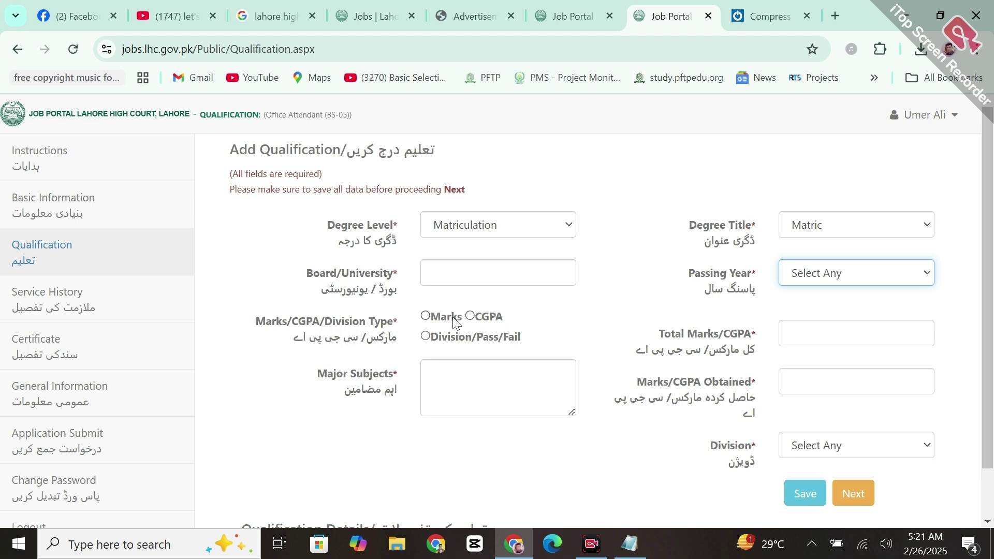
pyautogui.click(426, 317)
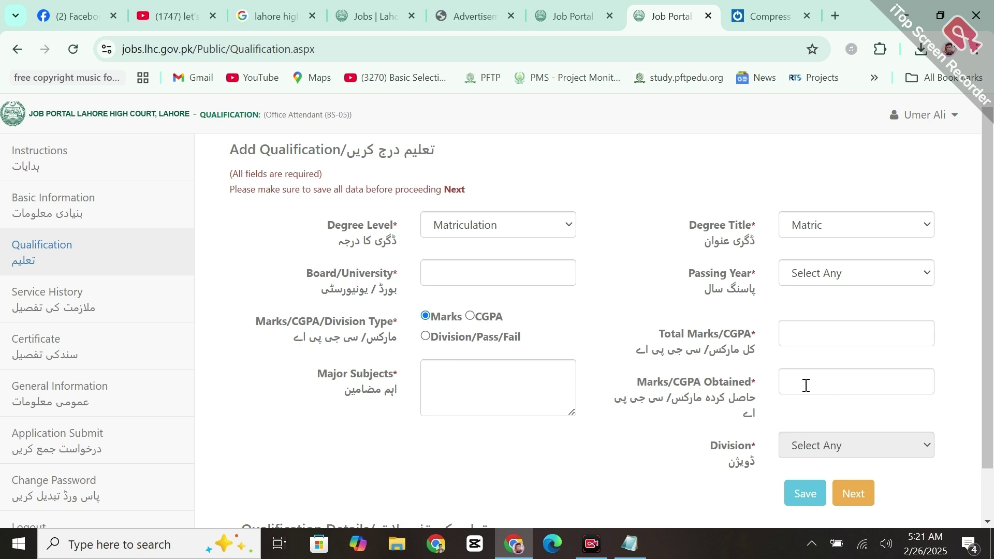
# Step: Change the qualification's degree level to Intermediate and its degree title to F.Sc
pyautogui.scroll(-1, 993, 341)
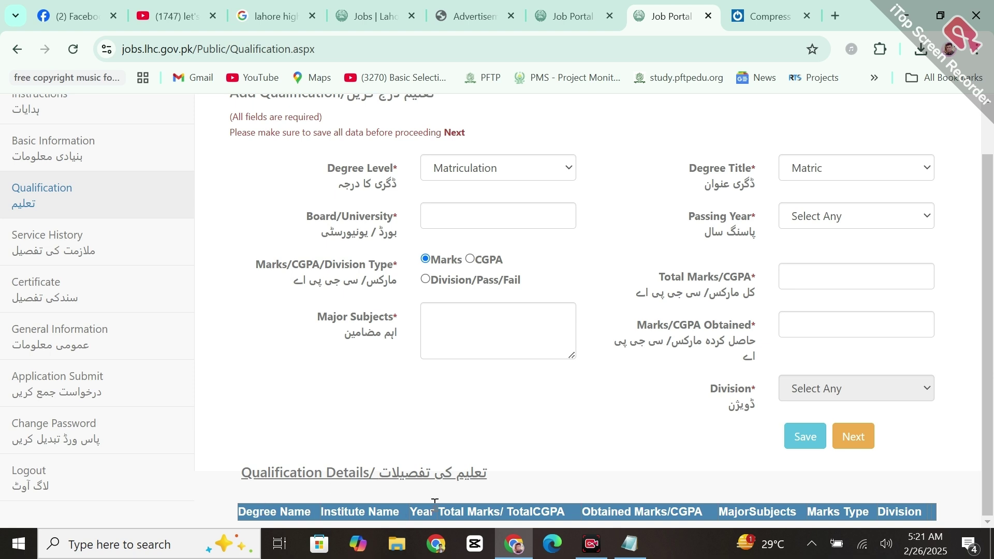
pyautogui.scroll(1, 993, 311)
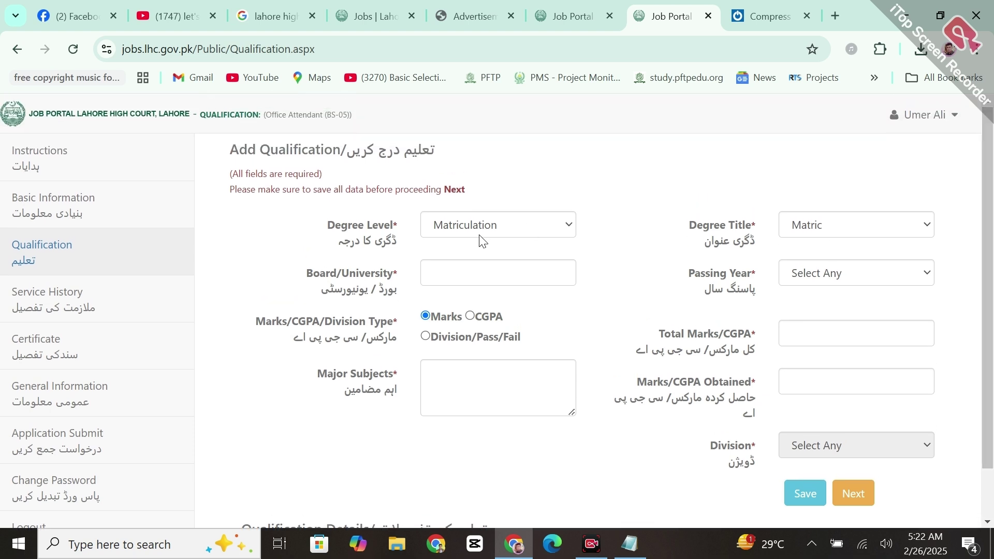
pyautogui.click(477, 234)
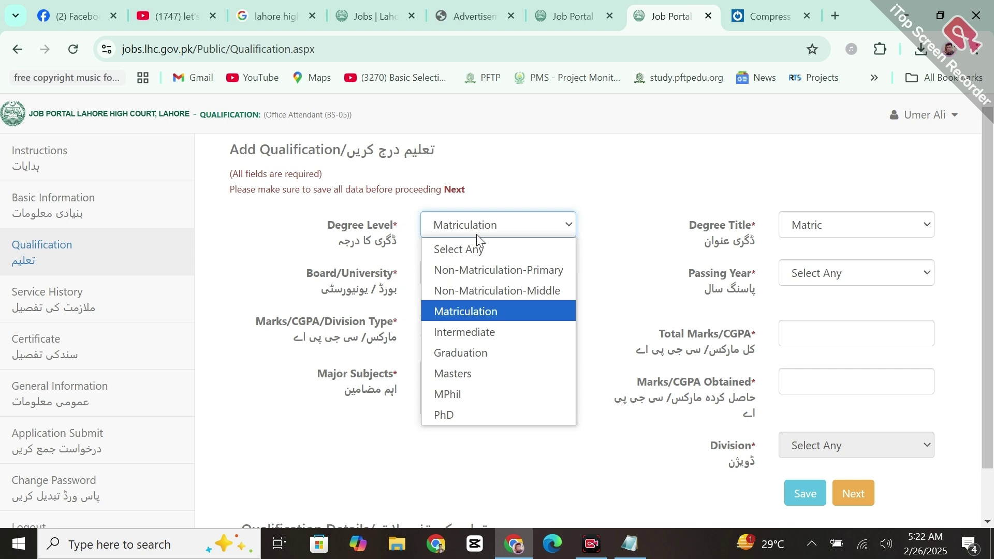
pyautogui.click(479, 331)
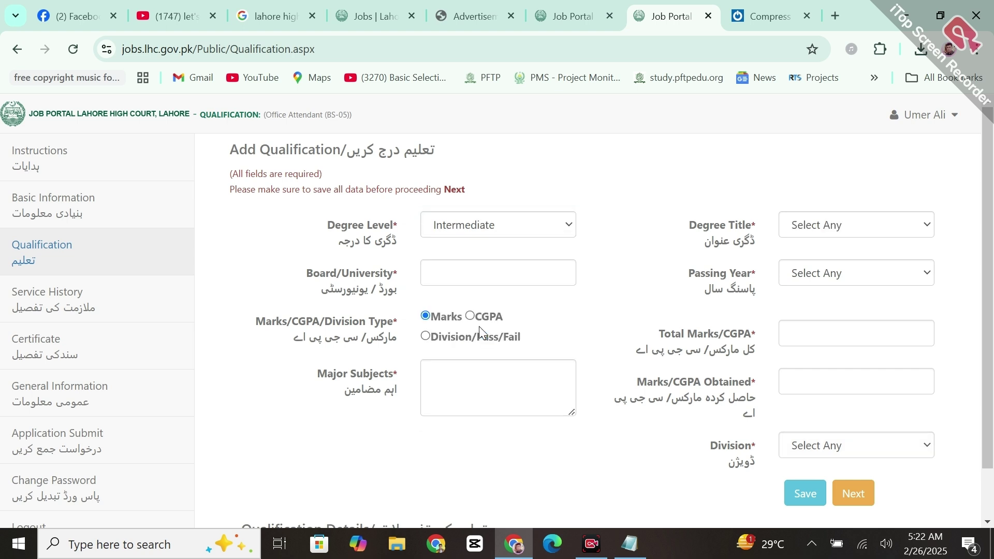
pyautogui.click(828, 228)
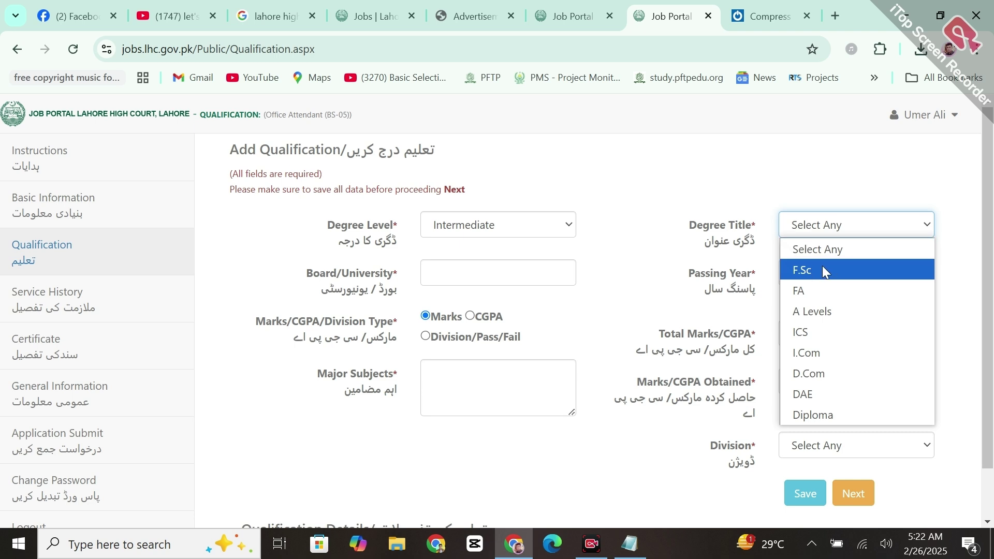
pyautogui.click(812, 275)
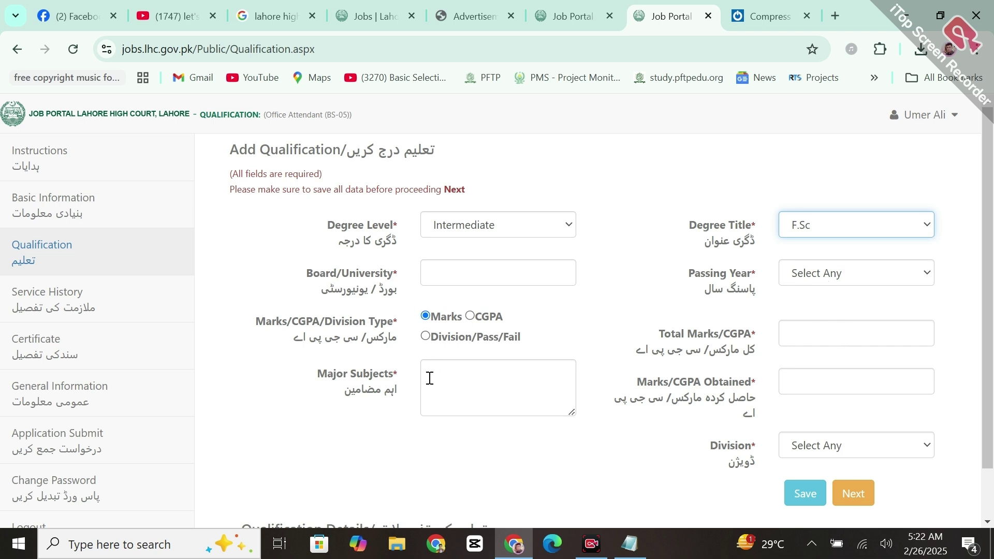
# Step: Set the qualification's division to 1st and move on to the Service History section
pyautogui.scroll(-1, 497, 389)
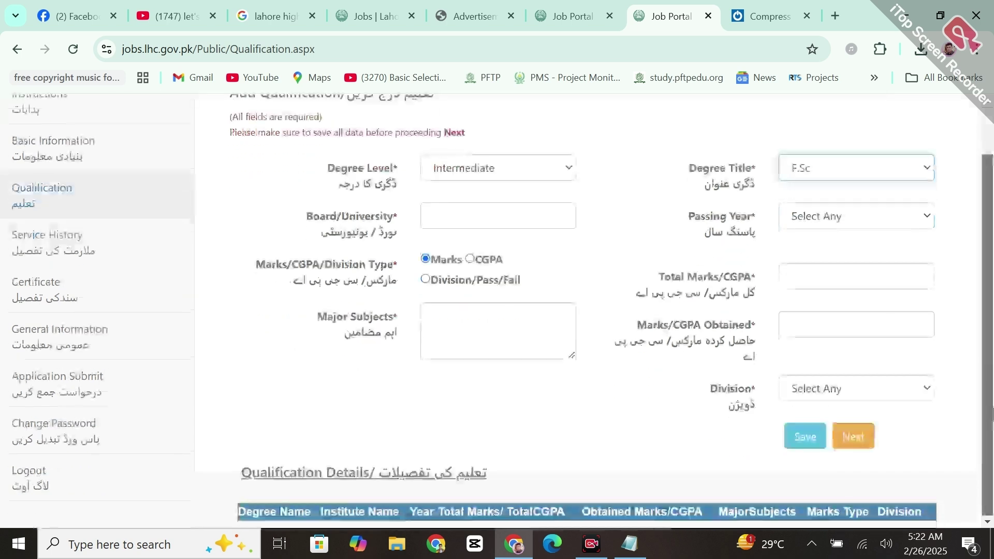
pyautogui.click(831, 394)
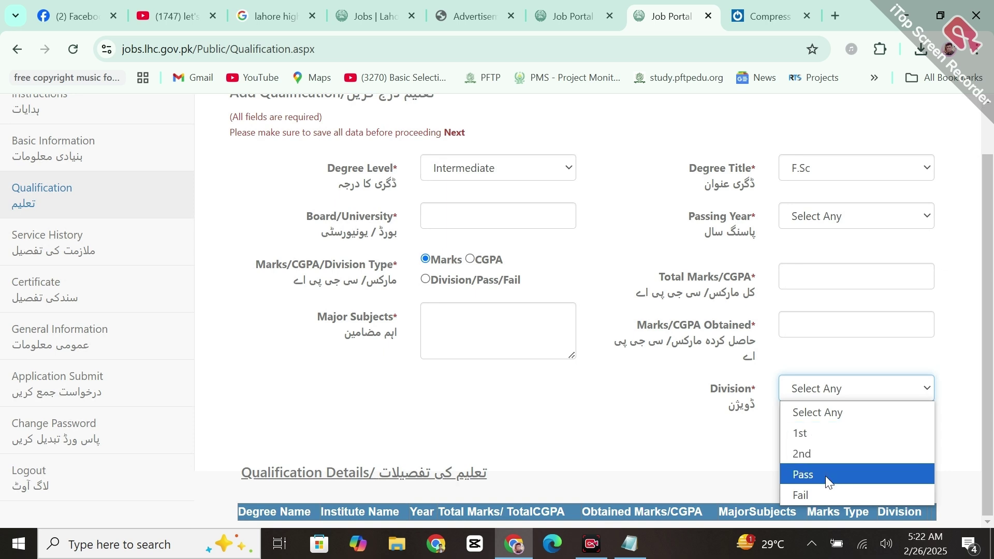
pyautogui.click(805, 434)
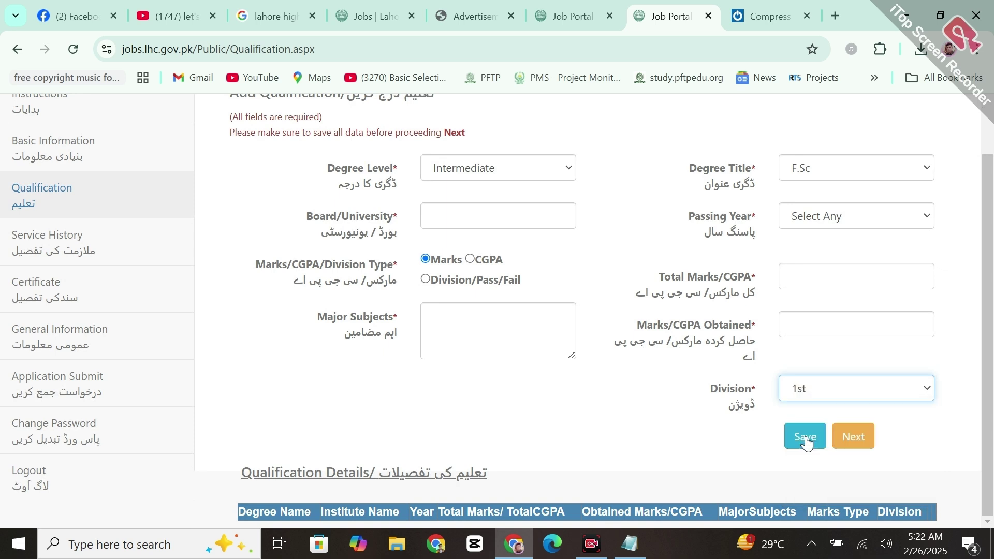
pyautogui.click(853, 437)
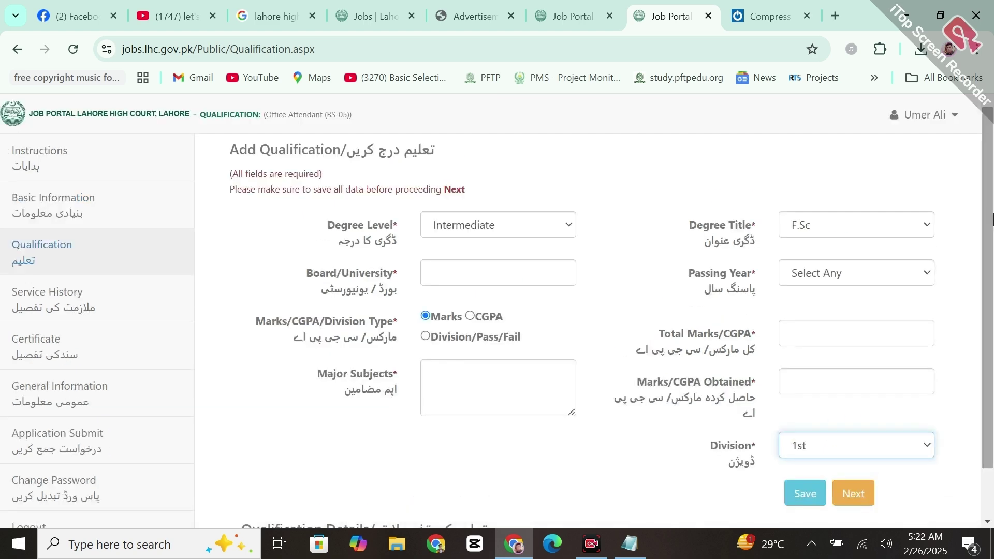
pyautogui.click(27, 308)
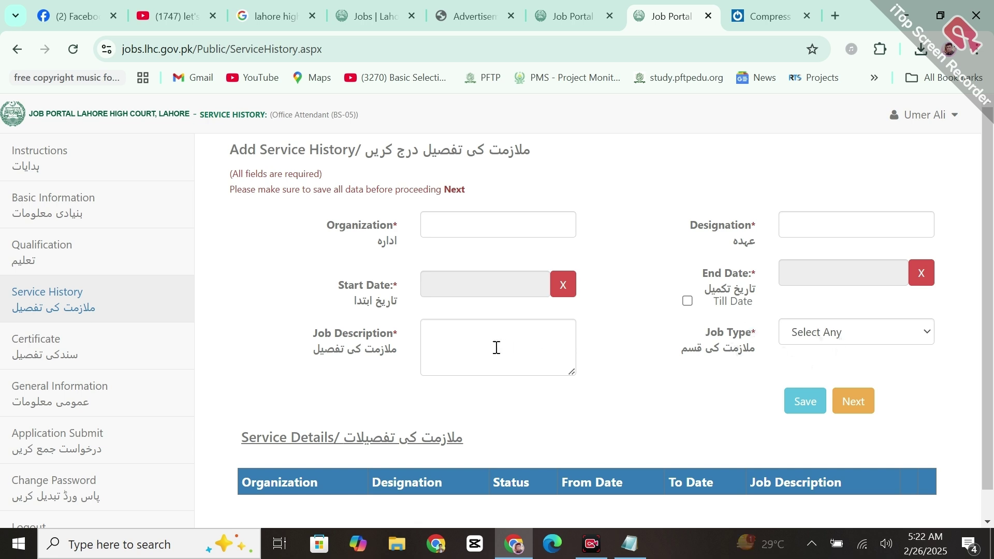
# Step: Check the job type choices in the Service History form and move on to the Certificate section
pyautogui.click(808, 330)
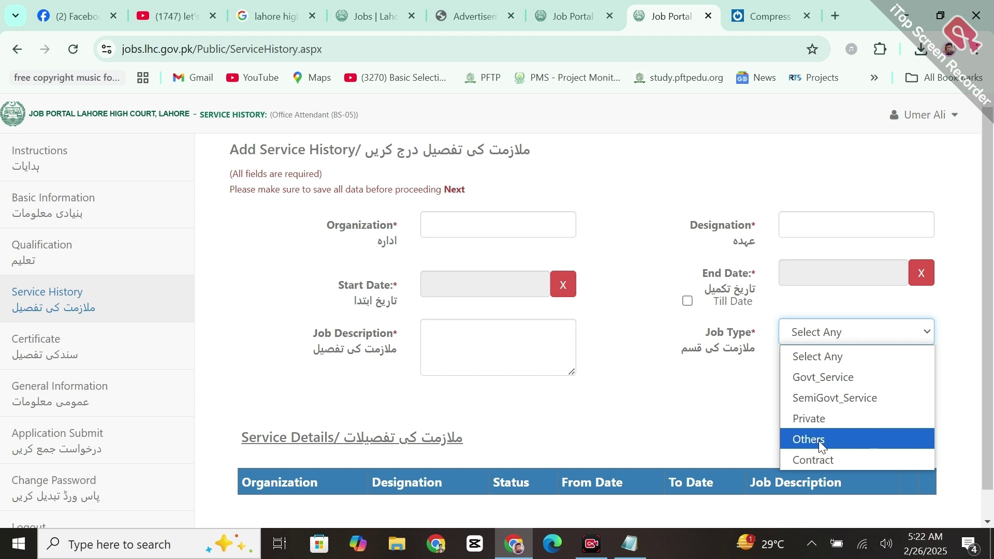
pyautogui.click(704, 418)
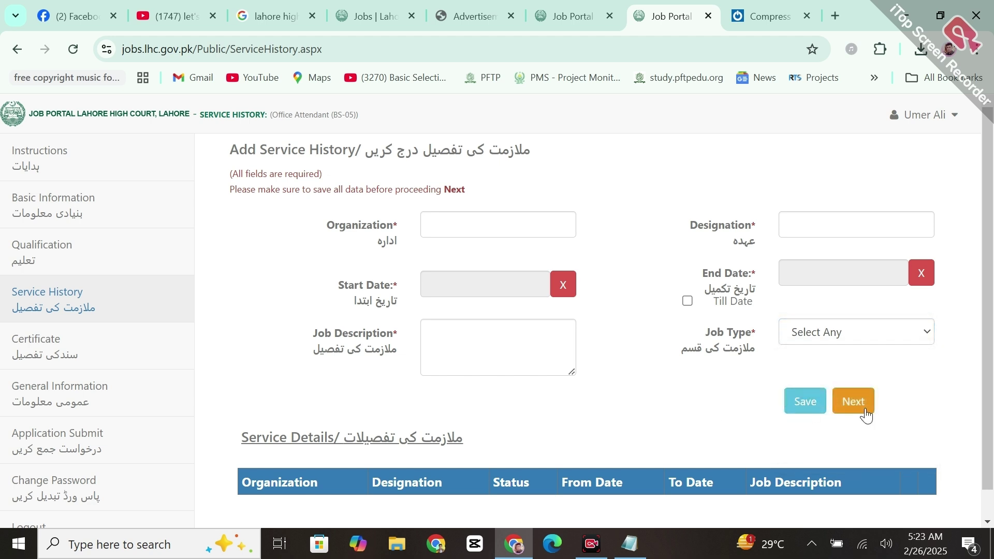
pyautogui.click(65, 356)
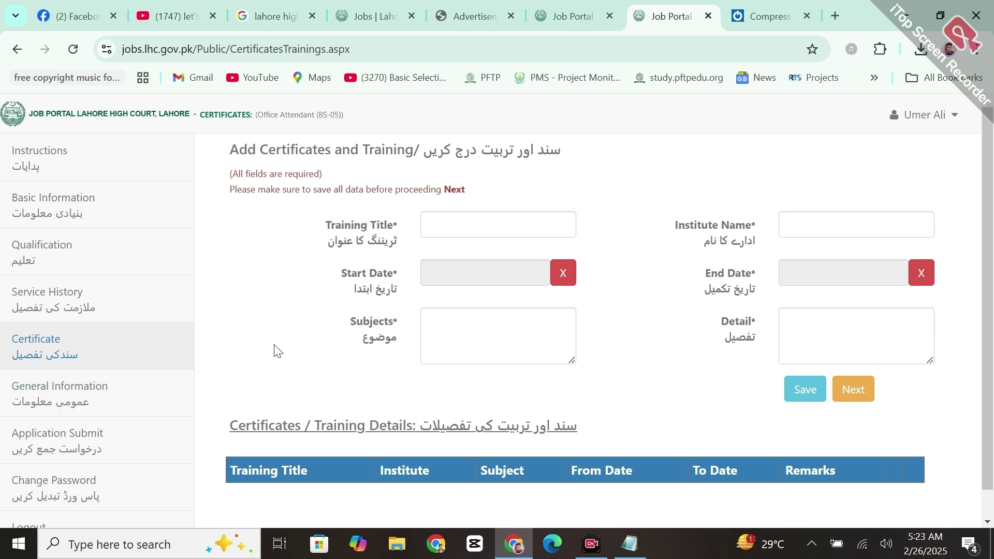
# Step: Open General Information and answer No to the questions on dismissal from service, disqualification from examinations and involvement in criminal cases
pyautogui.click(70, 406)
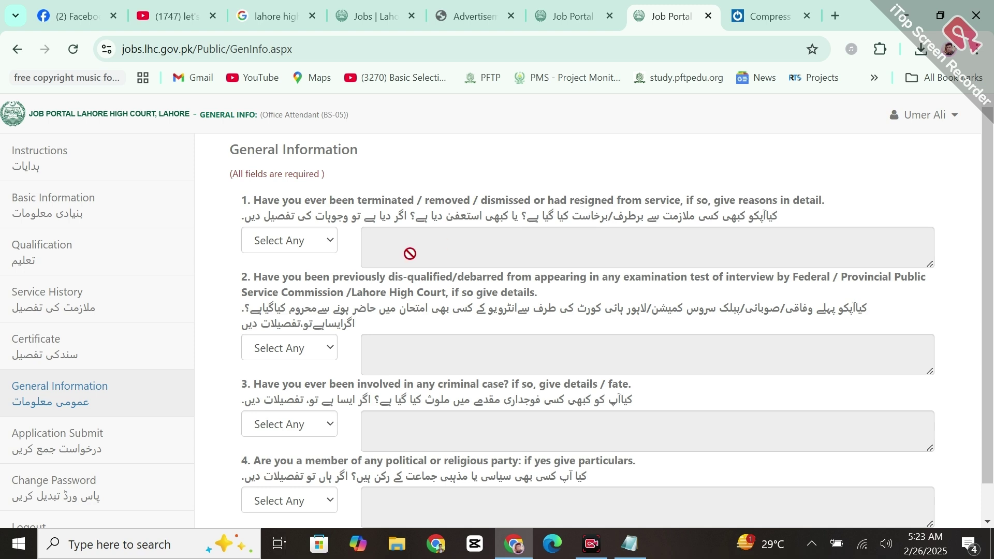
pyautogui.click(306, 239)
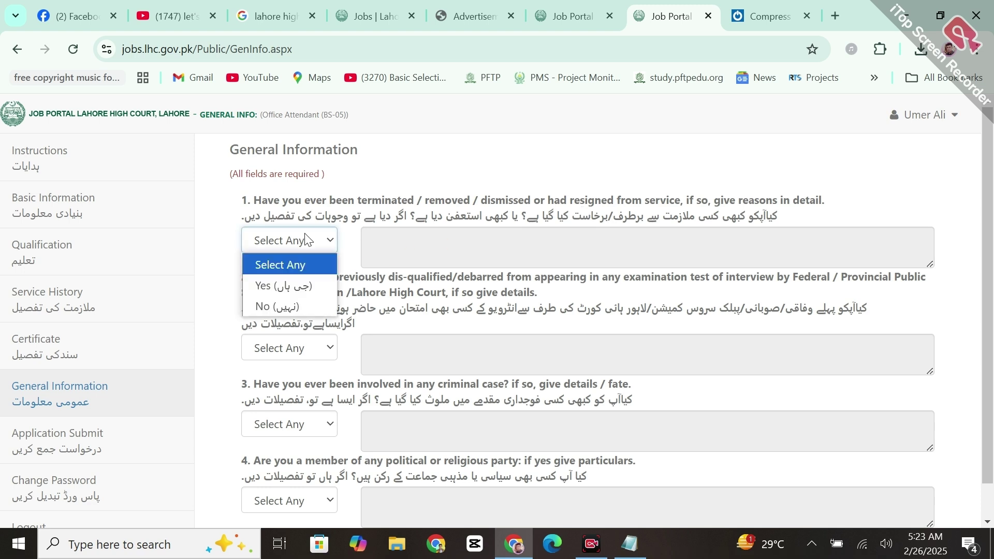
pyautogui.click(275, 307)
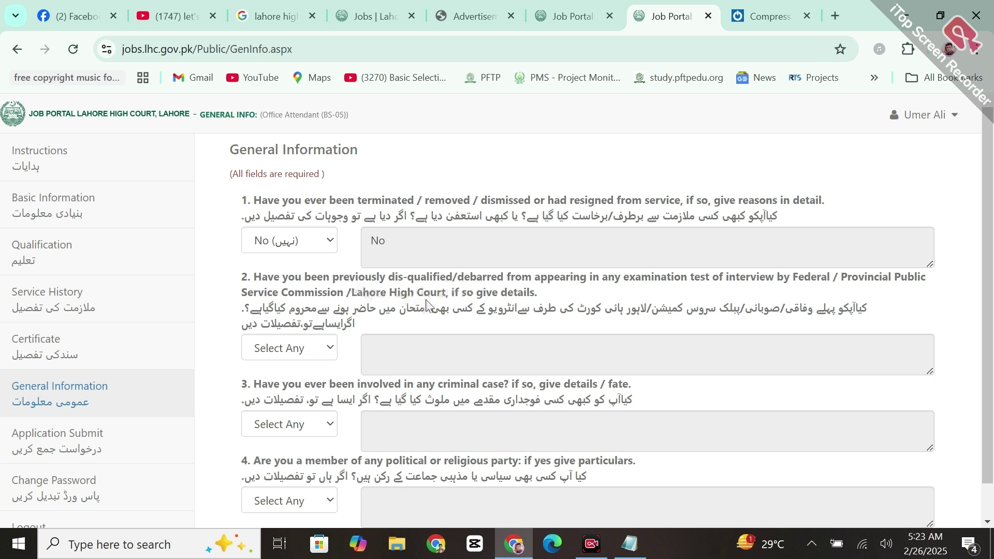
pyautogui.click(296, 349)
pyautogui.click(266, 414)
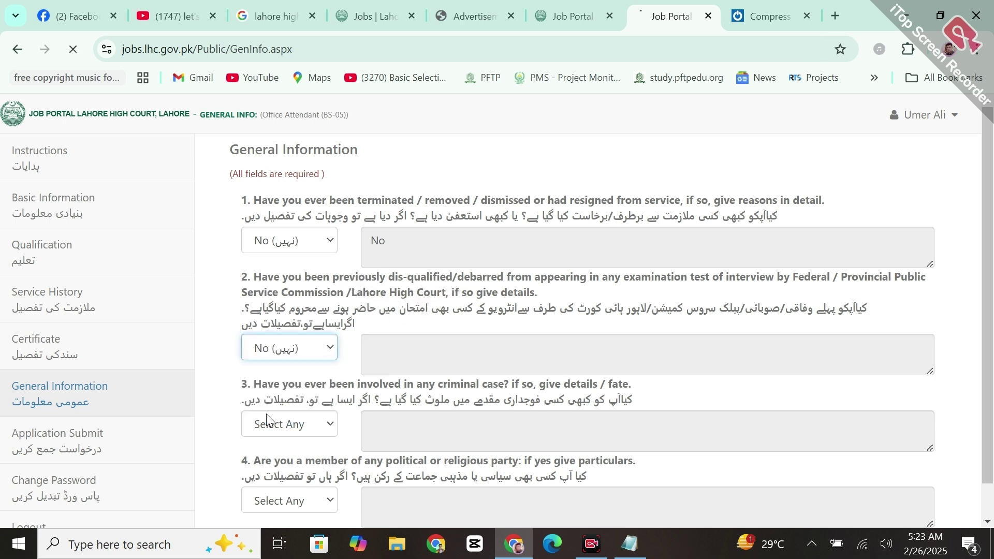
pyautogui.click(309, 428)
pyautogui.click(259, 483)
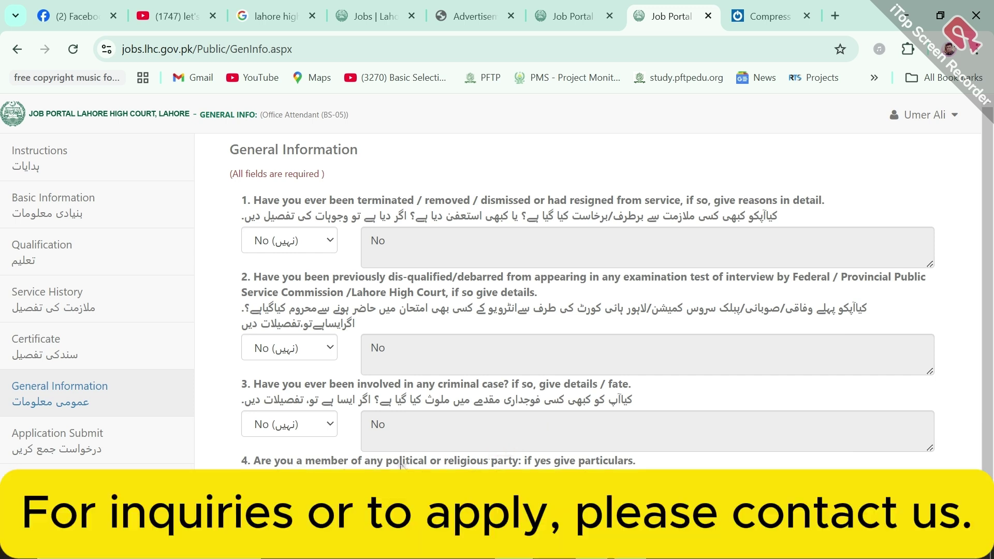
# Step: Answer Yes to the political or religious party membership question and open its particulars for editing
pyautogui.scroll(-1, 400, 456)
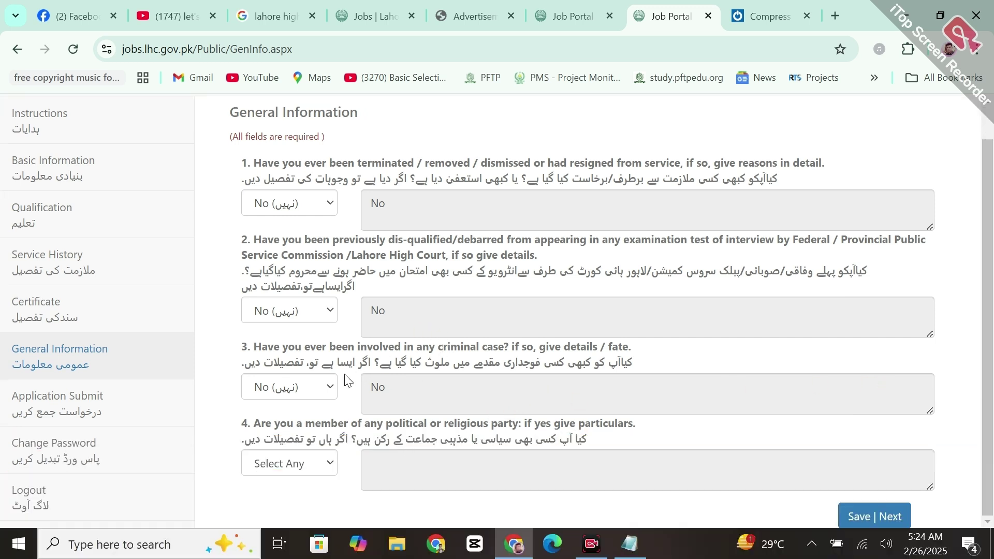
pyautogui.click(307, 469)
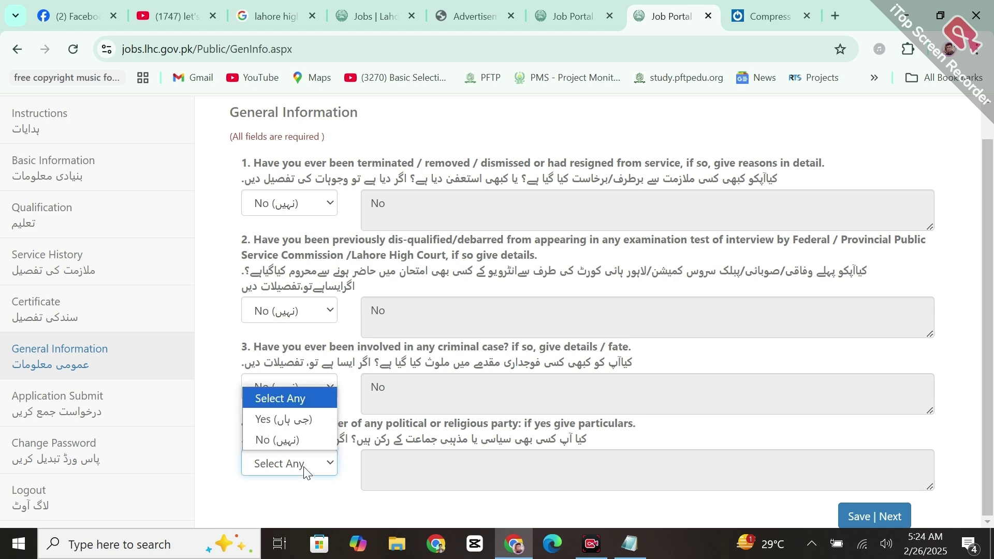
pyautogui.click(294, 424)
pyautogui.scroll(-1, 992, 291)
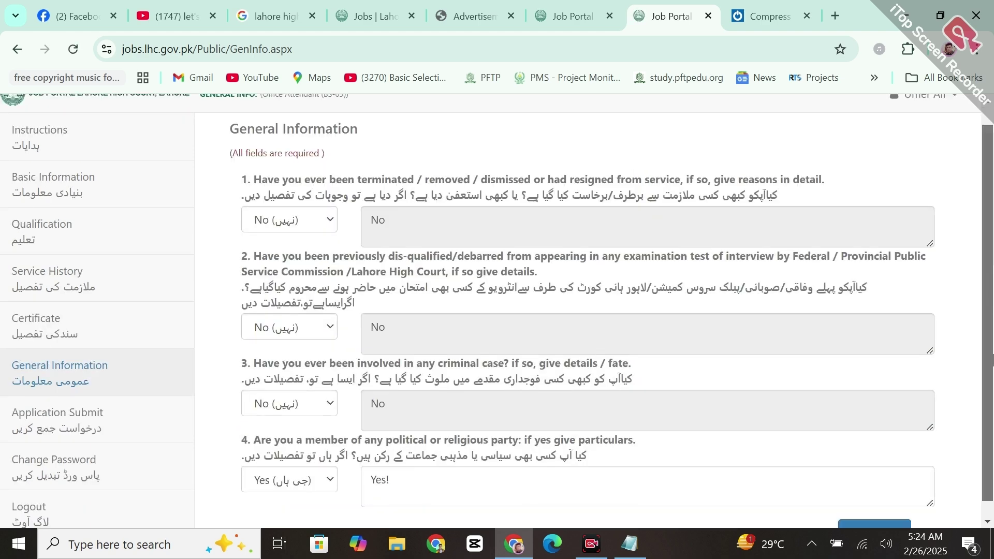
pyautogui.click(411, 466)
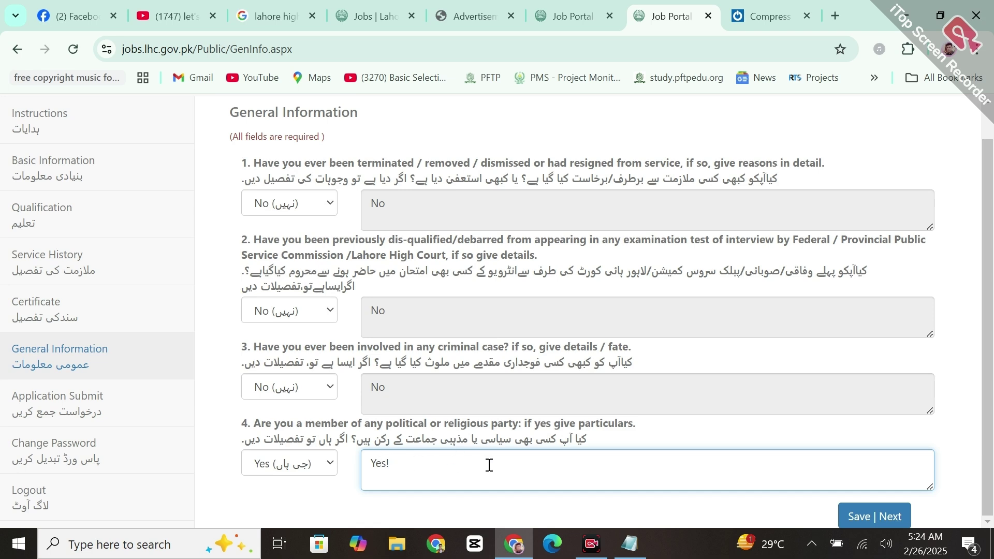
# Step: Set the political or religious party membership answer to No and open the Application Submit section
pyautogui.click(290, 468)
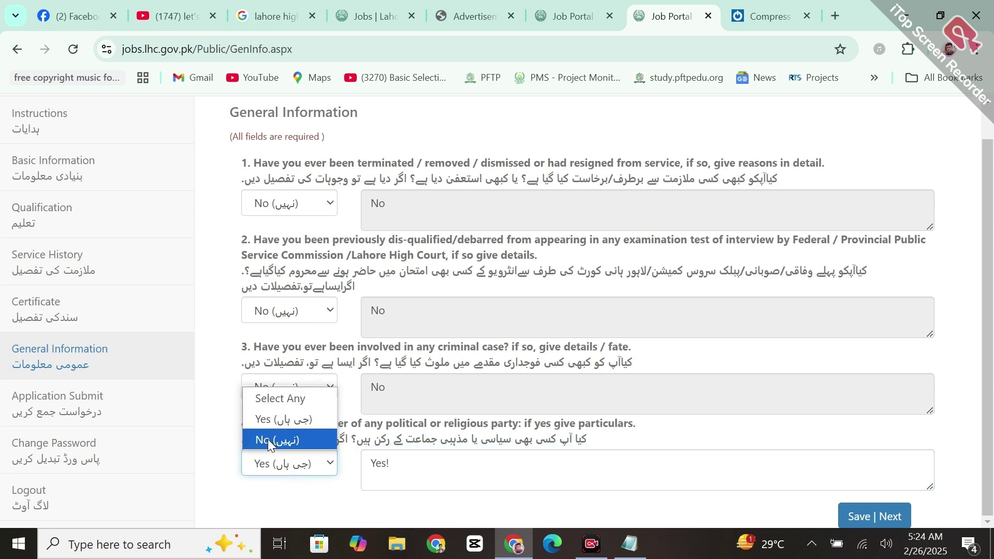
pyautogui.click(268, 439)
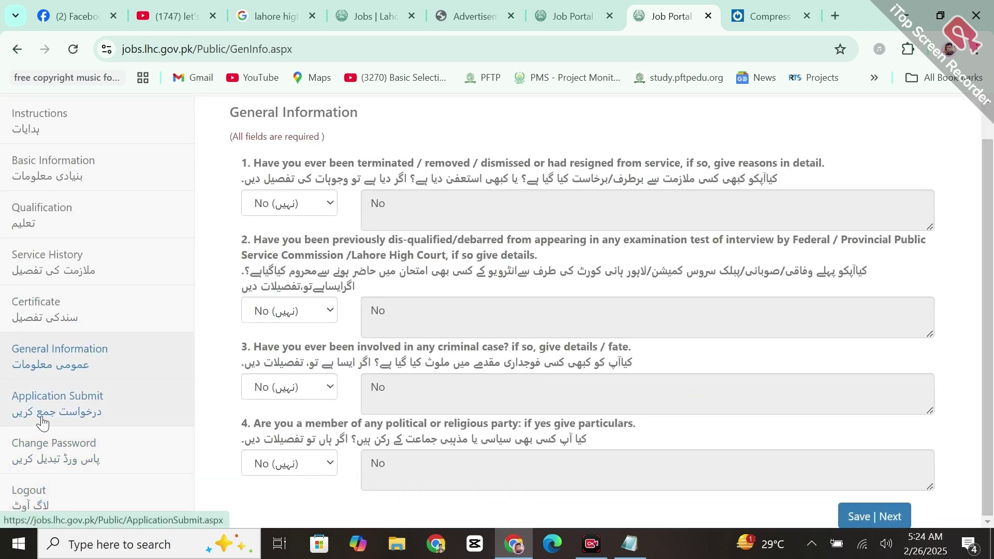
pyautogui.click(41, 417)
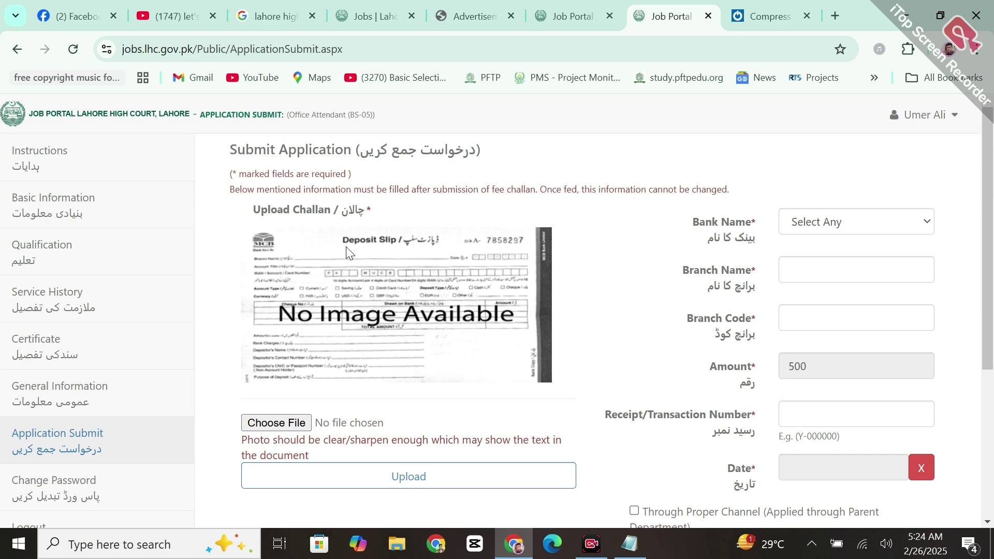
# Step: Examine the sample deposit slip and the required challan details on the Submit Application form
pyautogui.scroll(5, 395, 252)
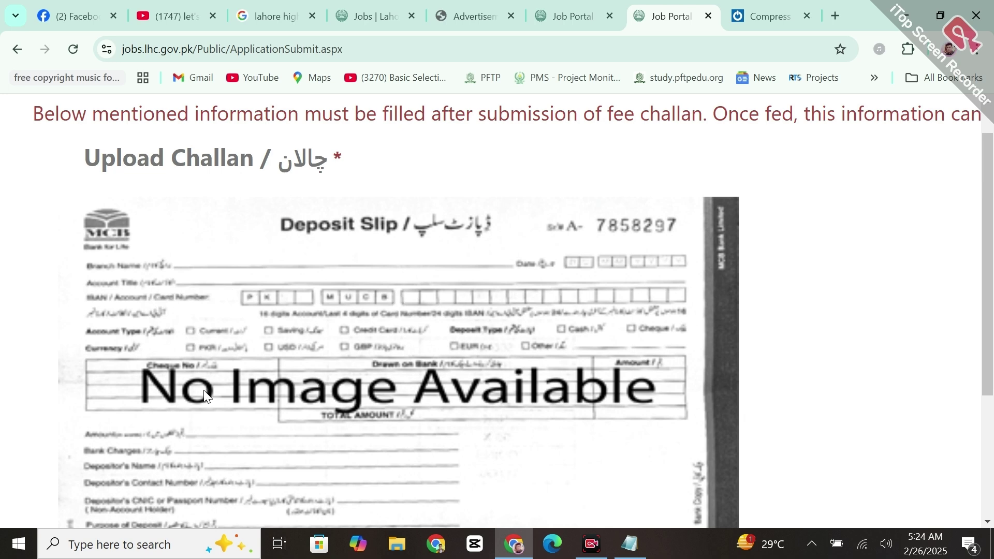
pyautogui.hotkey('ctrl', '0')
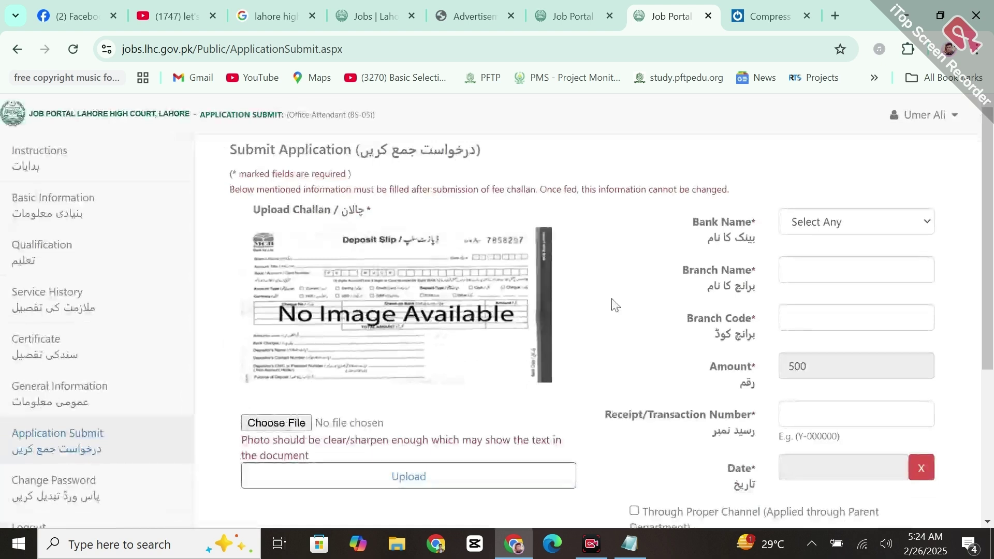
pyautogui.scroll(-2, 993, 187)
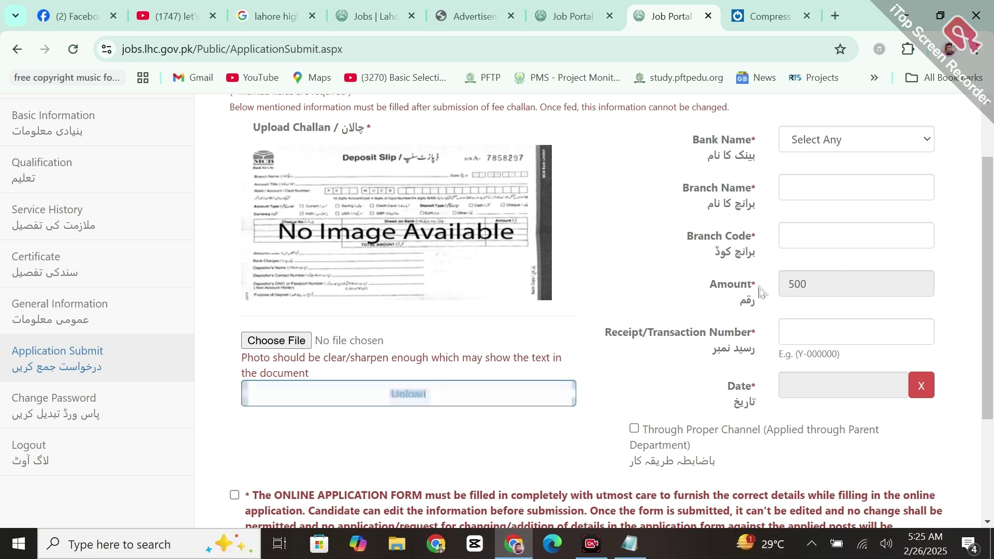
pyautogui.scroll(1, 777, 269)
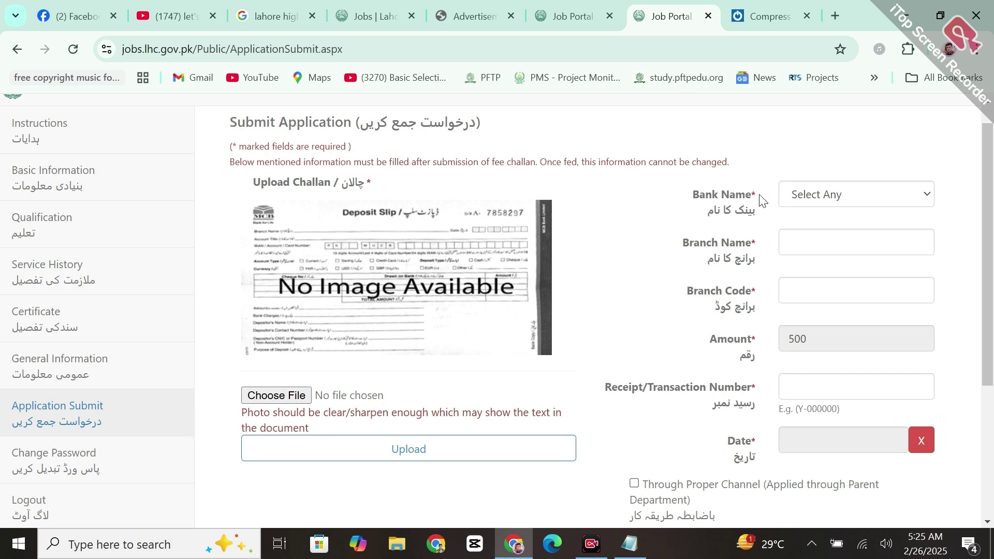
# Step: Set the challan's bank name to MCB Bank and check the calendar for the payment date without picking one
pyautogui.click(813, 198)
pyautogui.click(811, 238)
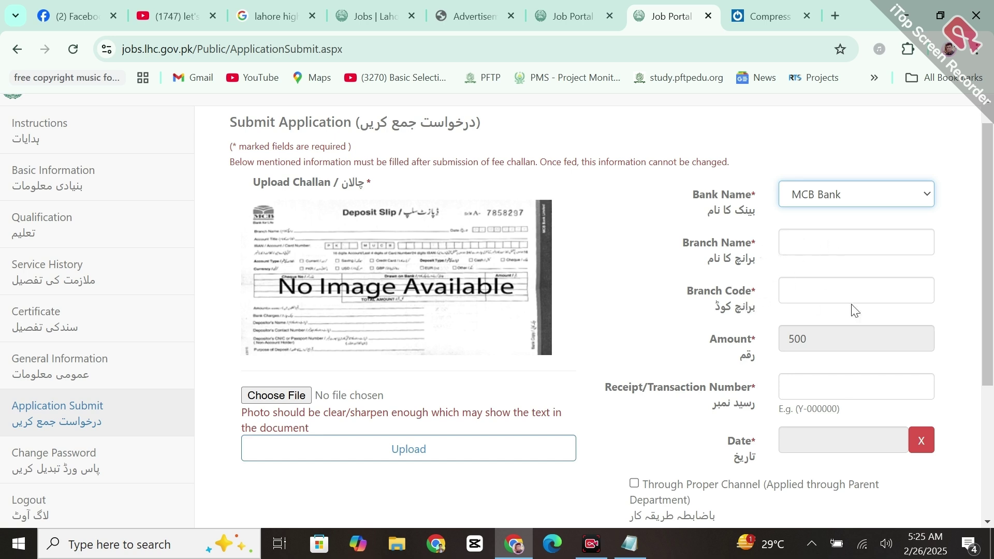
pyautogui.moveTo(990, 320); pyautogui.dragTo(992, 389)
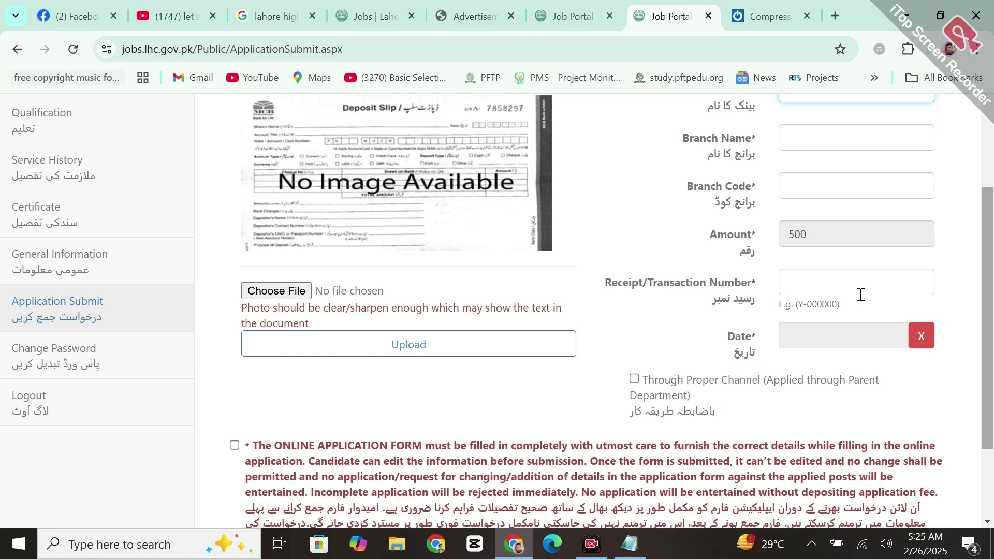
pyautogui.click(811, 346)
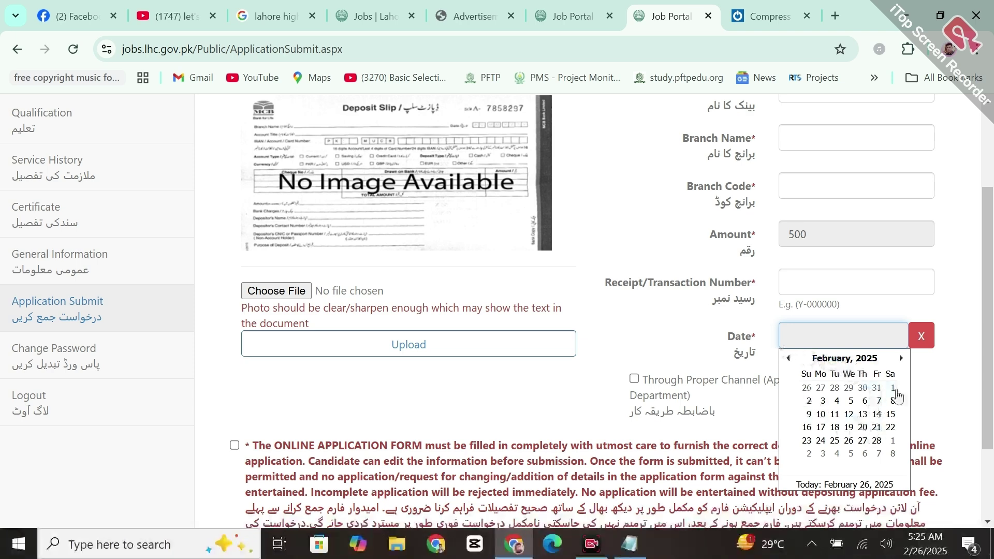
pyautogui.click(986, 393)
# Step: Tick the online application form declaration and the in-service candidates' NOC declaration, and try to submit the application
pyautogui.scroll(-1, 986, 406)
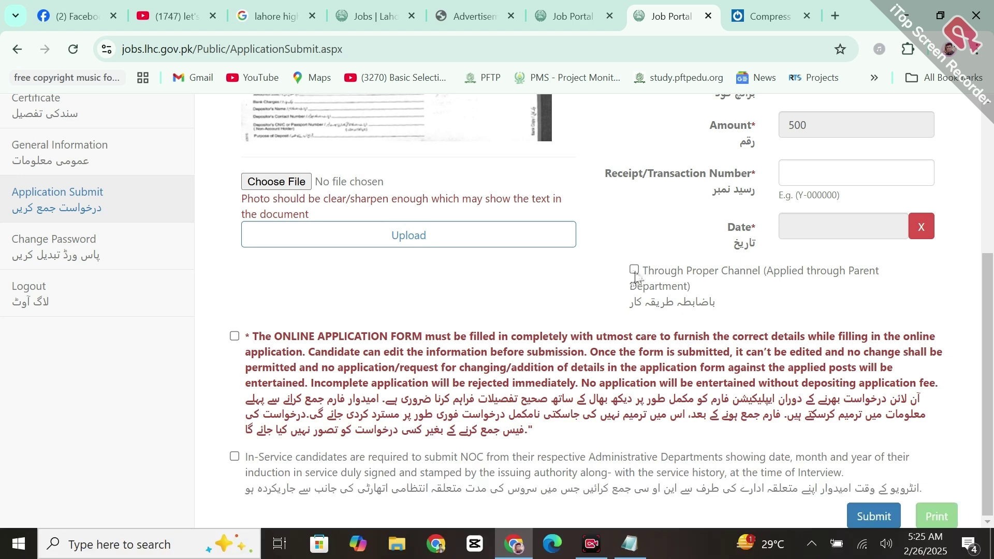
pyautogui.click(234, 337)
pyautogui.click(234, 456)
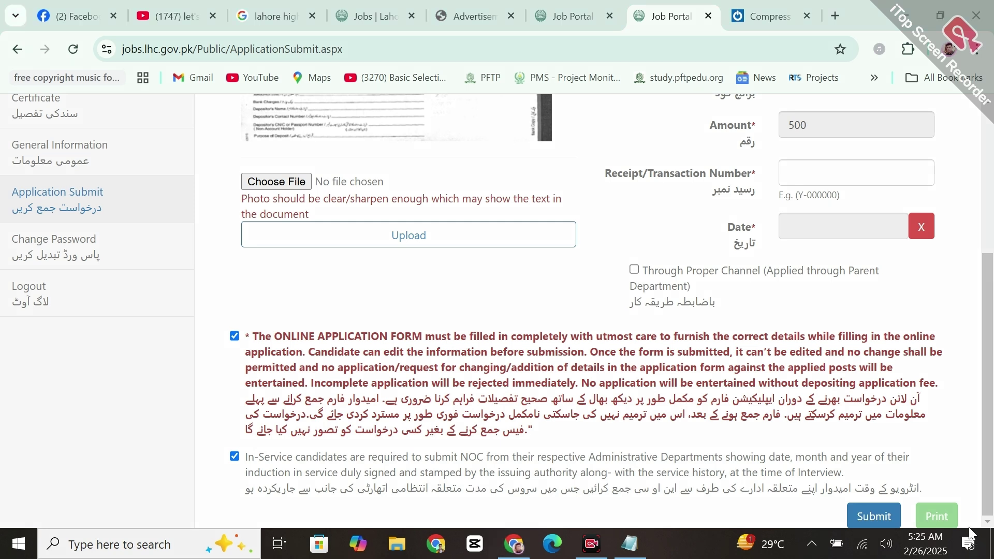
pyautogui.click(874, 516)
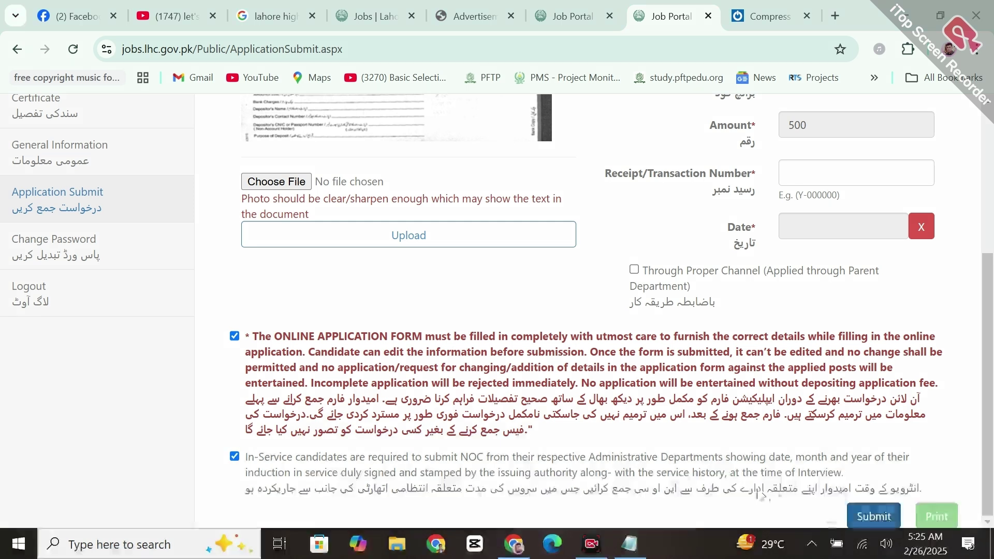
pyautogui.click(865, 503)
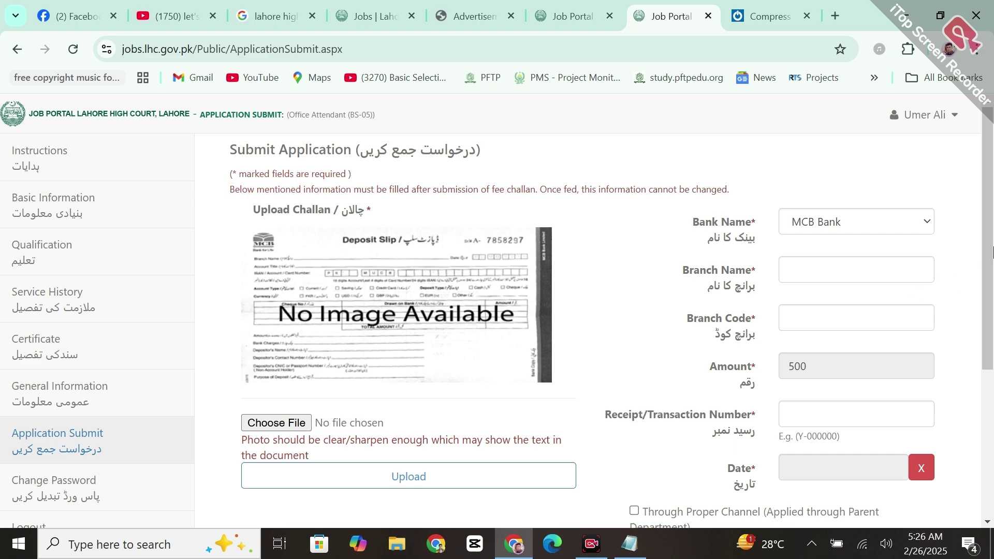
# Step: Switch to the channel's Facebook page and look over its cover and profile header
pyautogui.moveTo(992, 252); pyautogui.dragTo(990, 191)
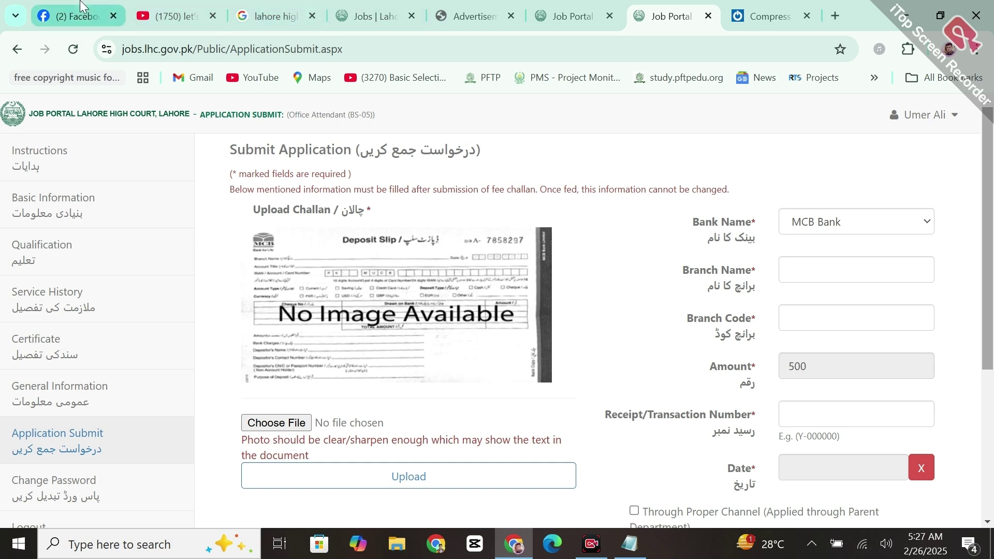
pyautogui.click(72, 16)
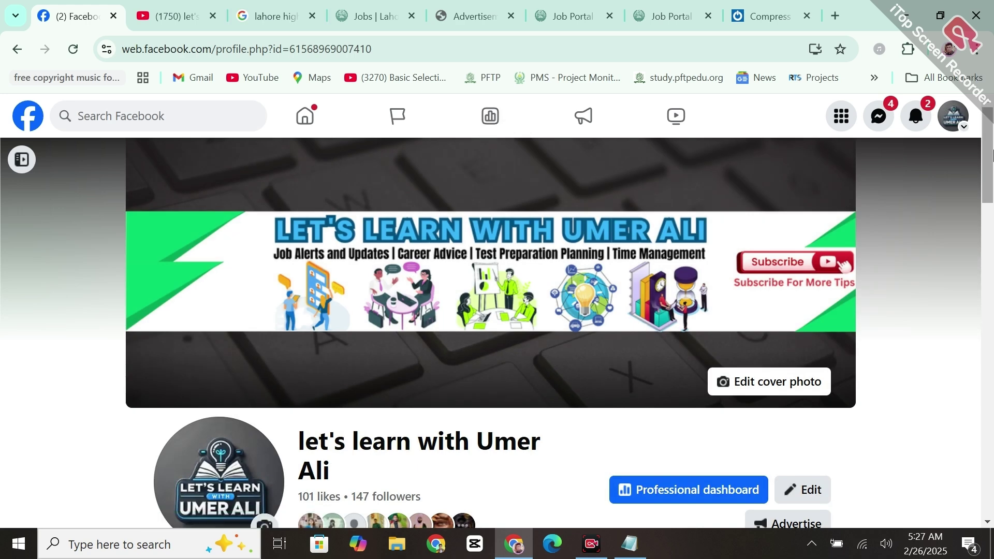
pyautogui.scroll(-2, 991, 176)
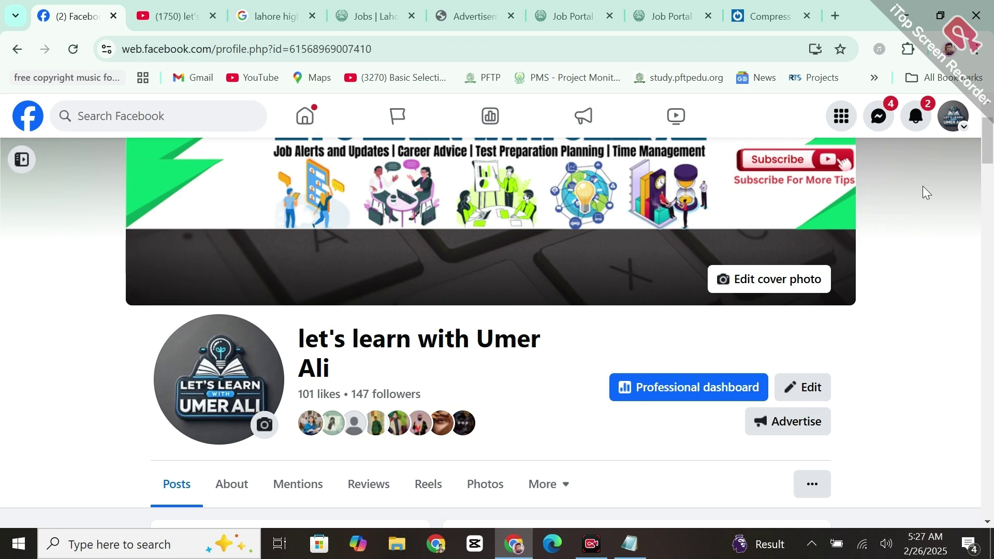
pyautogui.scroll(2, 992, 139)
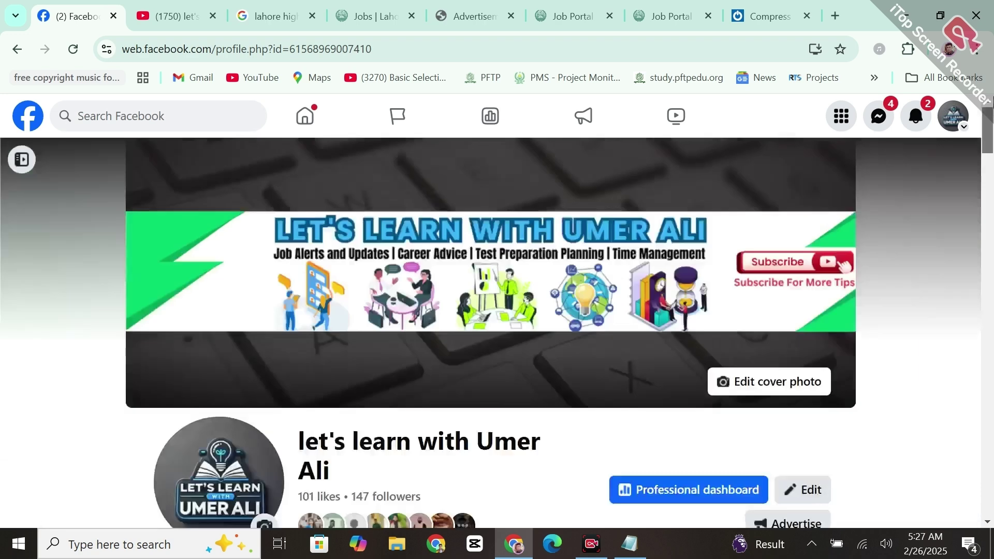
# Step: Switch to the YouTube channel page and look over its home content
pyautogui.click(178, 6)
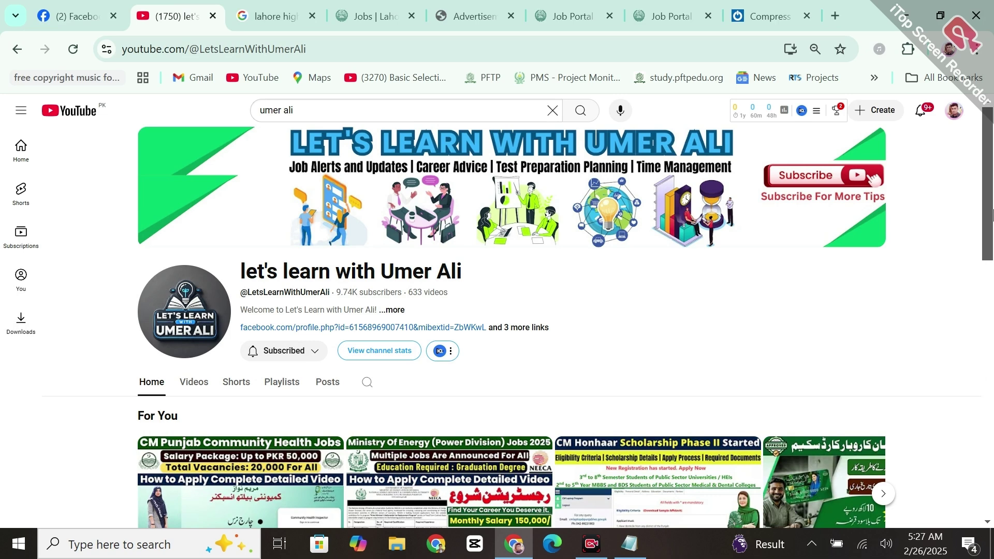
pyautogui.scroll(-5, 992, 215)
pyautogui.scroll(5, 992, 154)
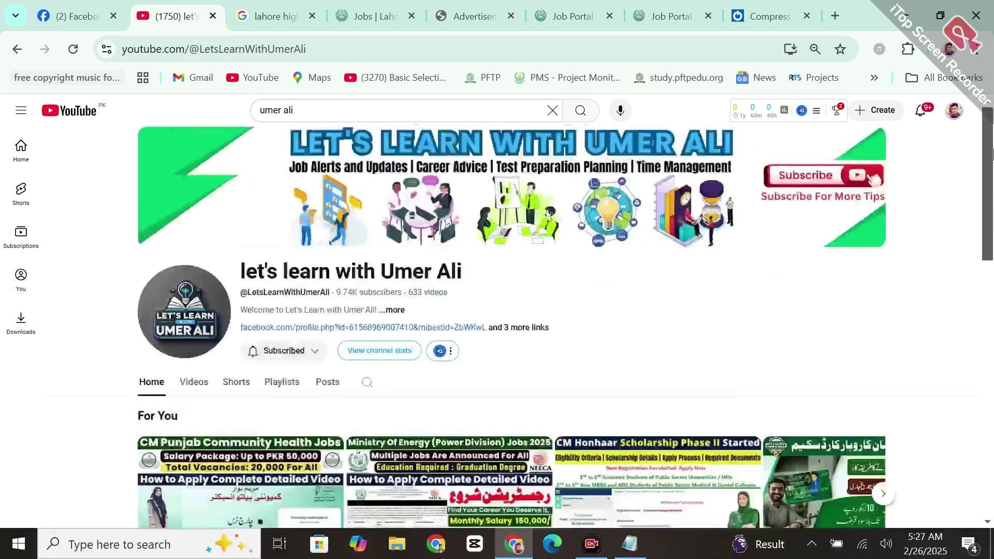